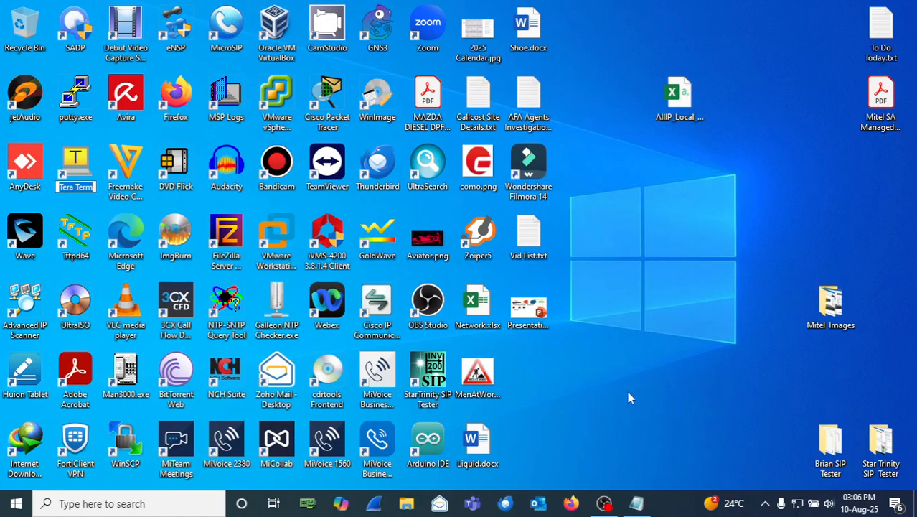
# Step: Load 192.168.1.2/server-manager in Firefox to reach the MiVoice Business login page
pyautogui.click(572, 505)
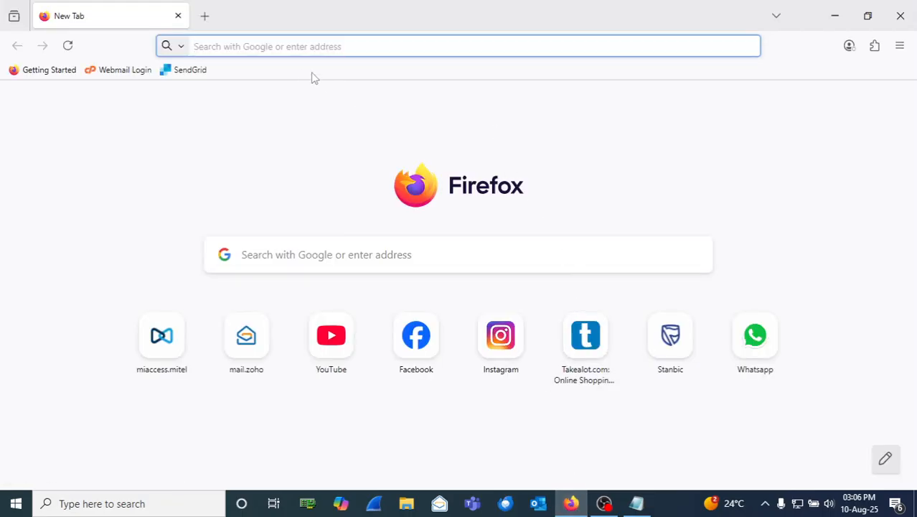
pyautogui.write('192.168.1.2/')
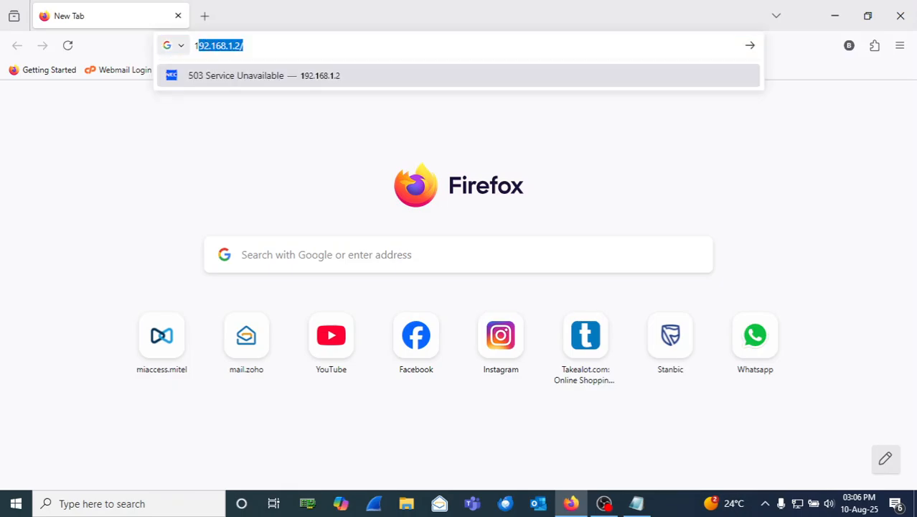
pyautogui.write('ser')
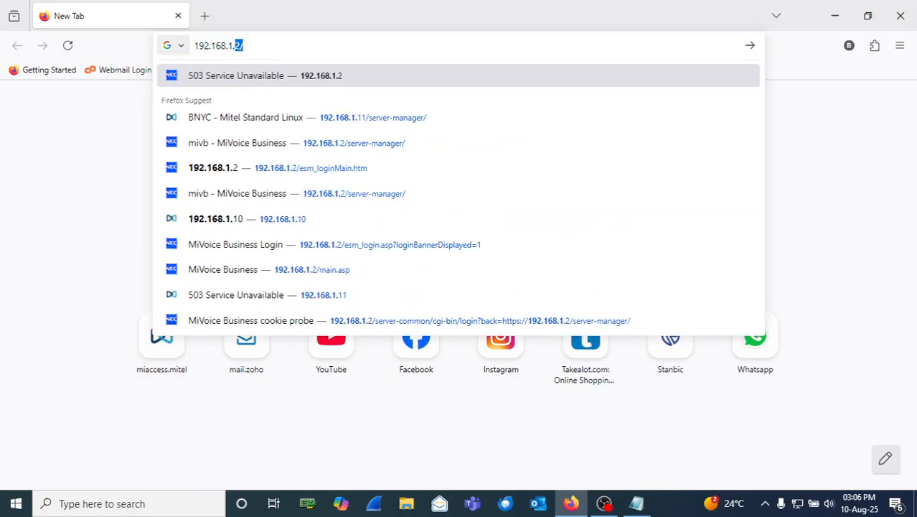
pyautogui.write('ver-manag')
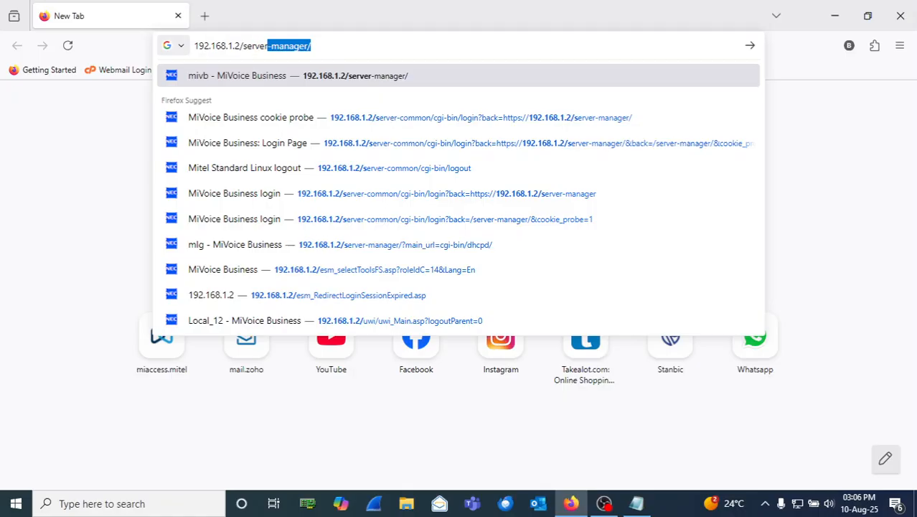
pyautogui.write('er')
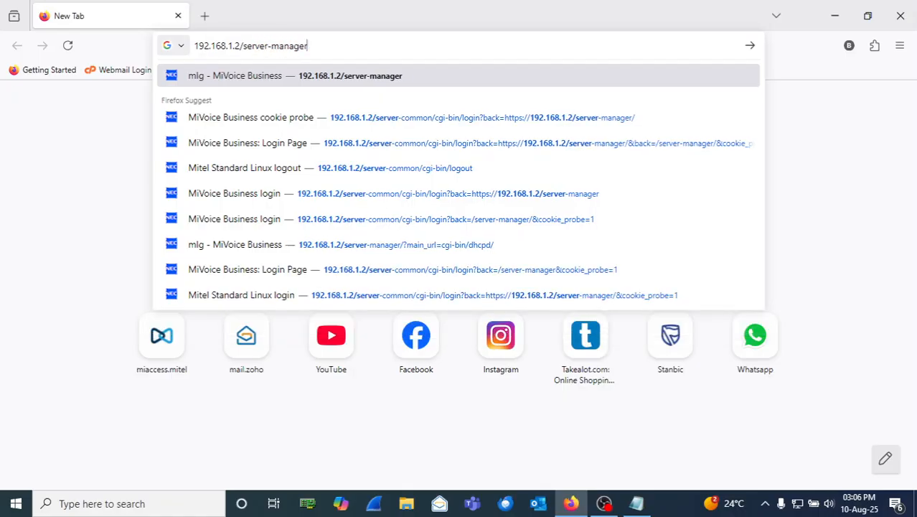
pyautogui.press('Return')
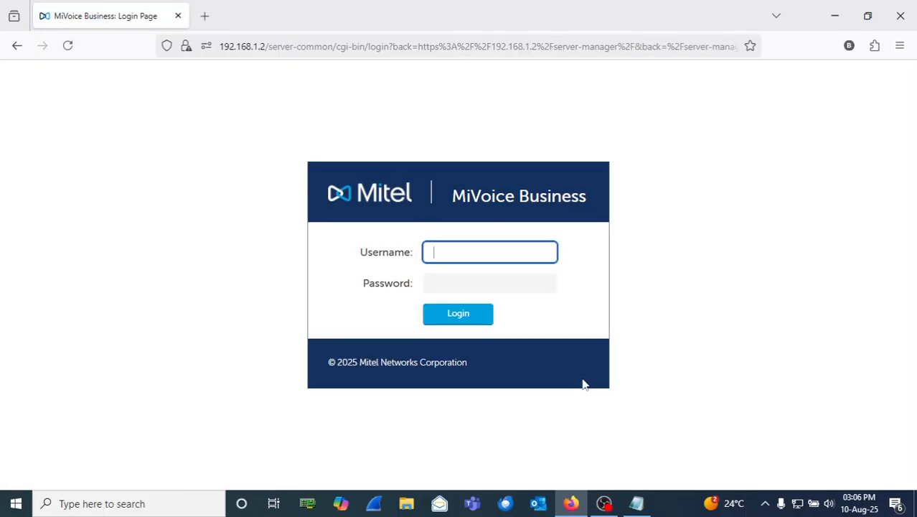
# Step: Sign in to Server Manager as admin with the account password
pyautogui.moveTo(639, 502)
pyautogui.write('admin')
pyautogui.press('Tab')
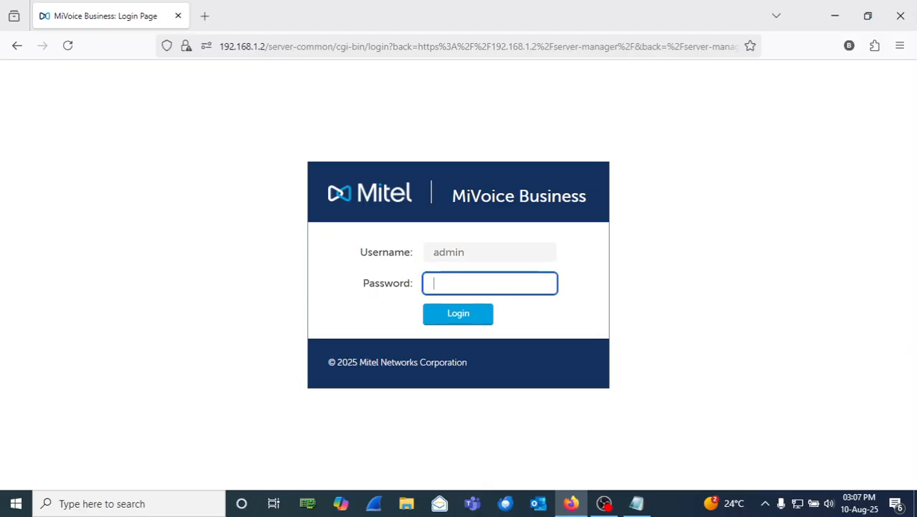
pyautogui.write('•••')
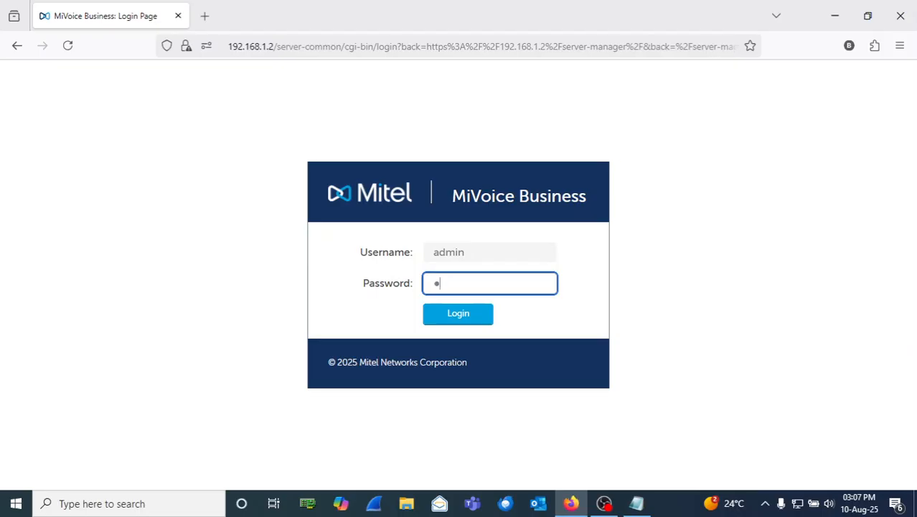
pyautogui.write('•••••••')
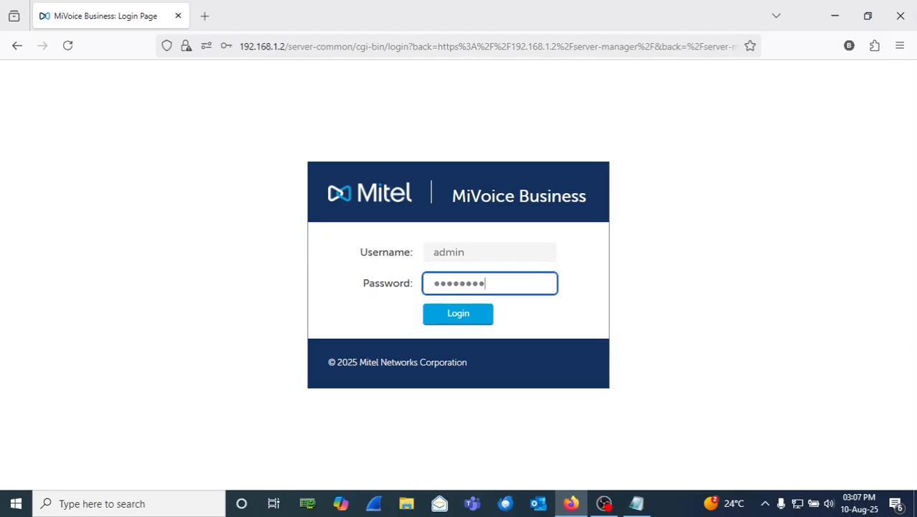
pyautogui.click(455, 321)
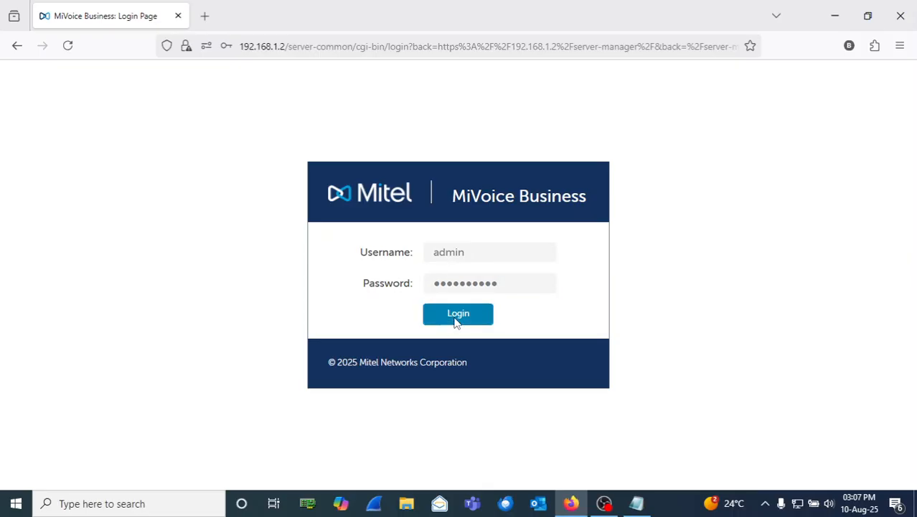
# Step: Copy the service account ID from the Notepad note, then minimize Notepad
pyautogui.click(636, 503)
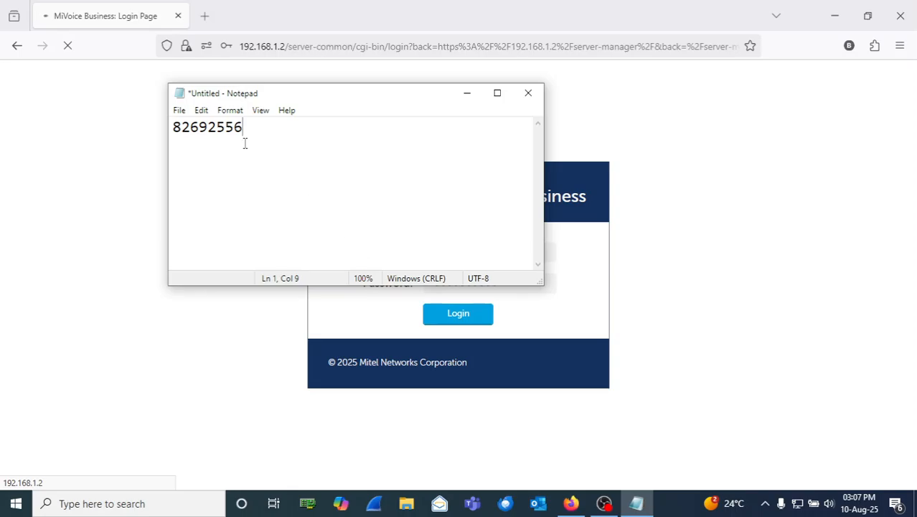
pyautogui.moveTo(252, 126); pyautogui.dragTo(135, 123)
pyautogui.hotkey('ctrl', 'c')
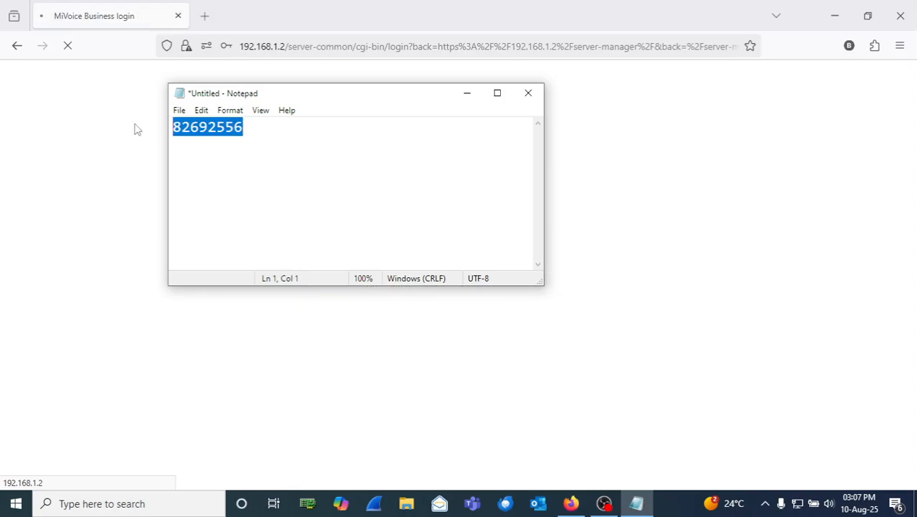
pyautogui.click(458, 97)
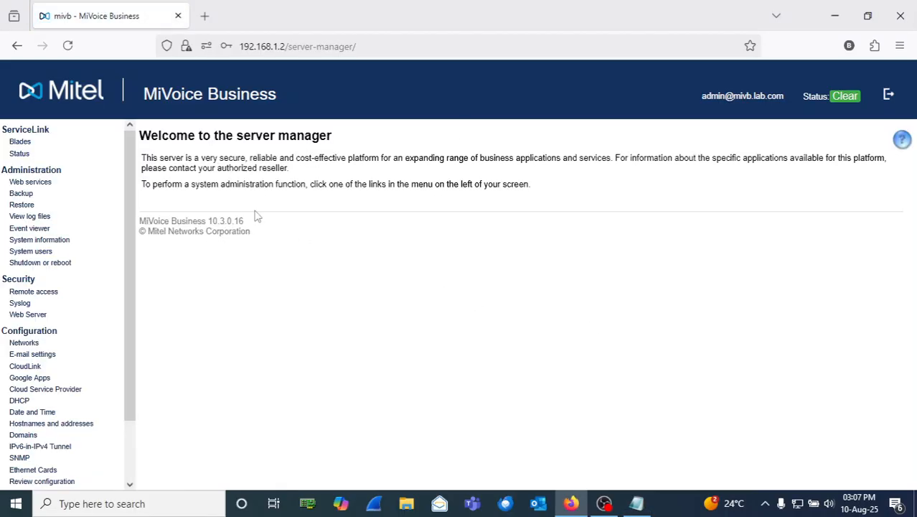
# Step: Paste the service account ID into ServiceLink Status and submit activation
pyautogui.click(27, 157)
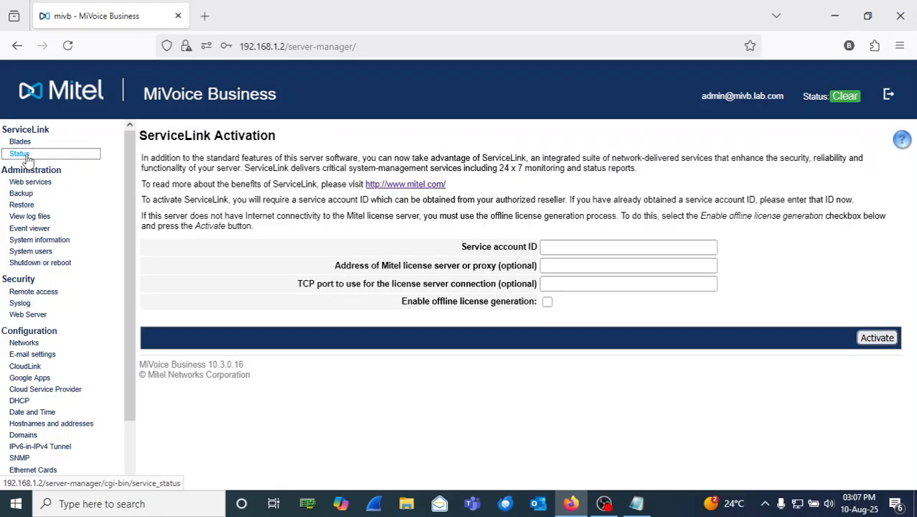
pyautogui.click(553, 250)
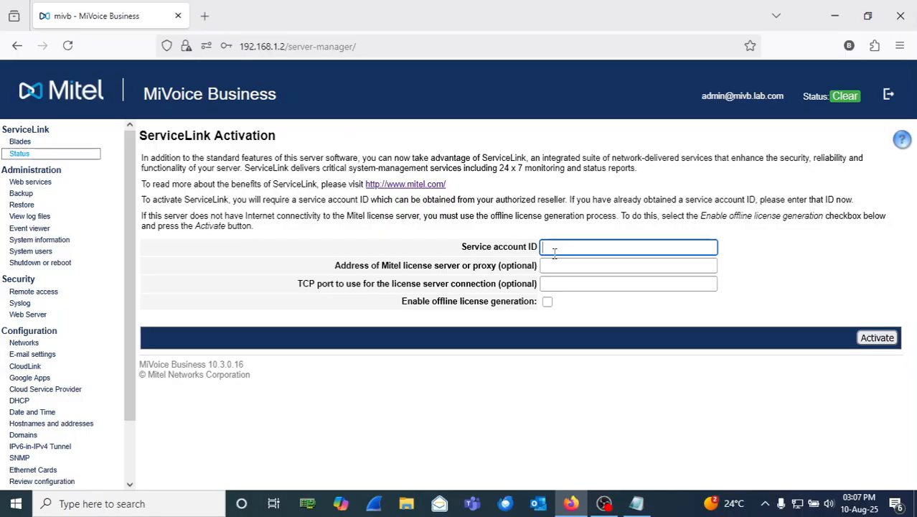
pyautogui.hotkey('ctrl', 'v')
pyautogui.click(874, 343)
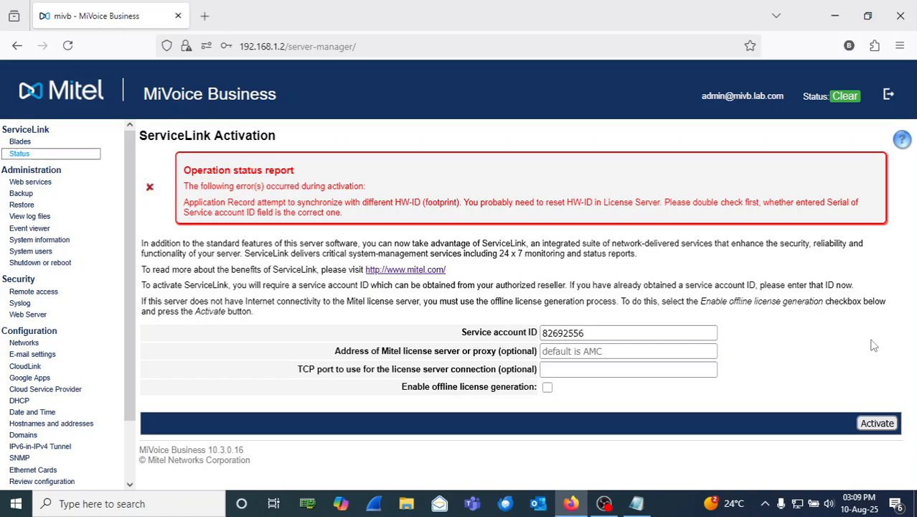
# Step: Select the ID entered in the Service account ID field
pyautogui.click(591, 332)
pyautogui.moveTo(591, 332); pyautogui.dragTo(531, 335)
pyautogui.hotkey('ctrl', 'c')
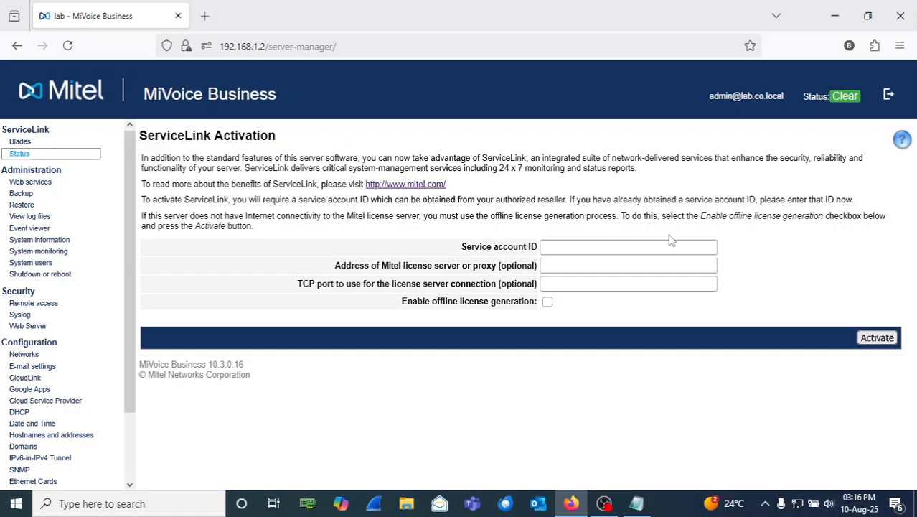
# Step: Paste the service account ID again and retry the ServiceLink activation
pyautogui.click(606, 246)
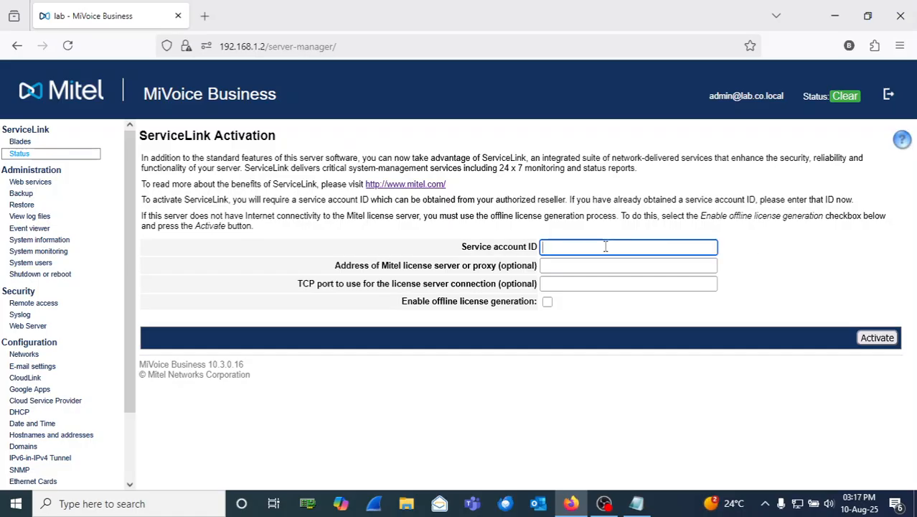
pyautogui.hotkey('ctrl', 'v')
pyautogui.click(806, 273)
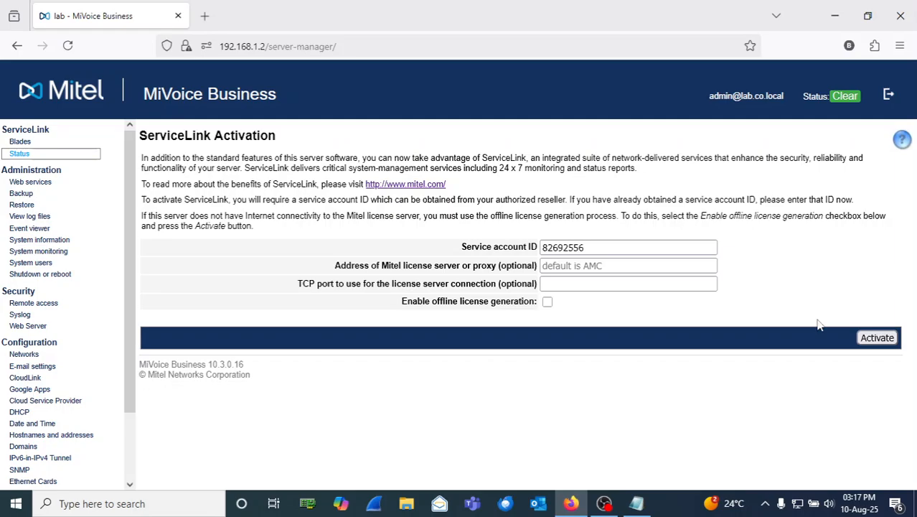
pyautogui.click(877, 338)
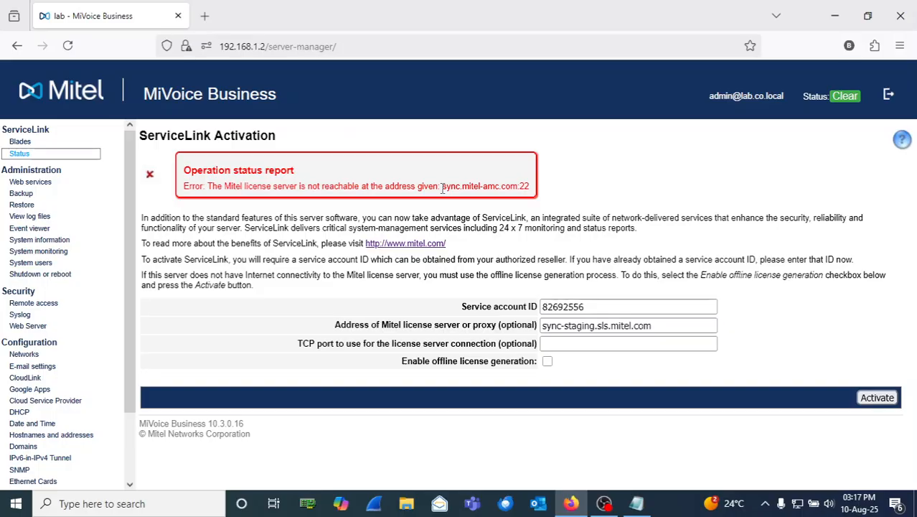
# Step: Copy the unreachable license server address sync.mitel-amc.com from the error
pyautogui.moveTo(443, 188); pyautogui.dragTo(518, 187)
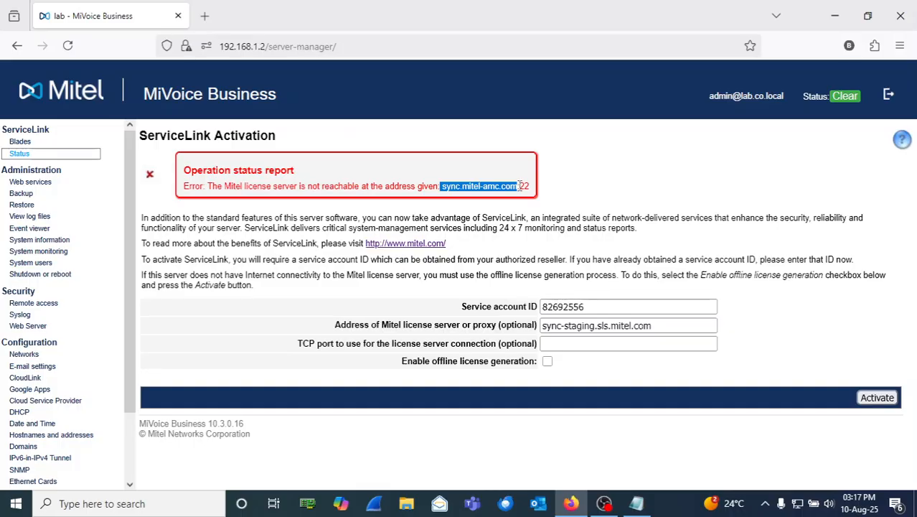
pyautogui.rightClick(488, 188)
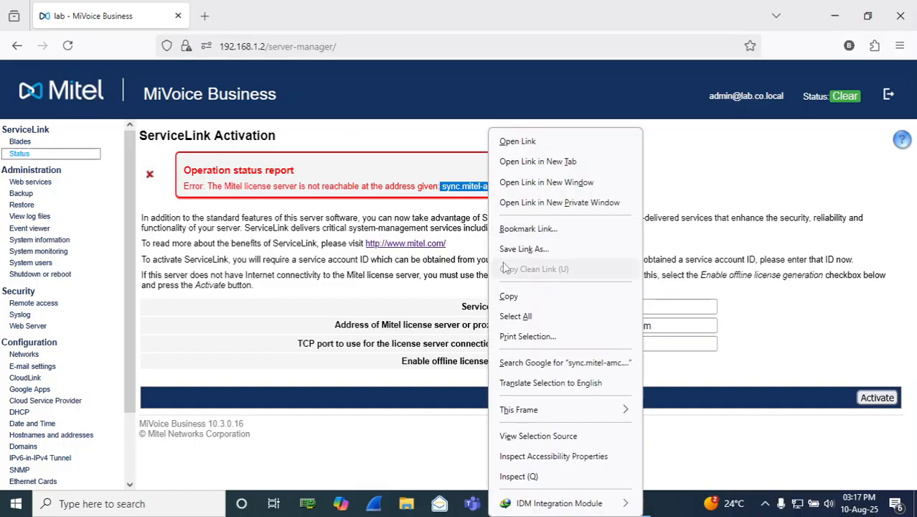
pyautogui.click(509, 296)
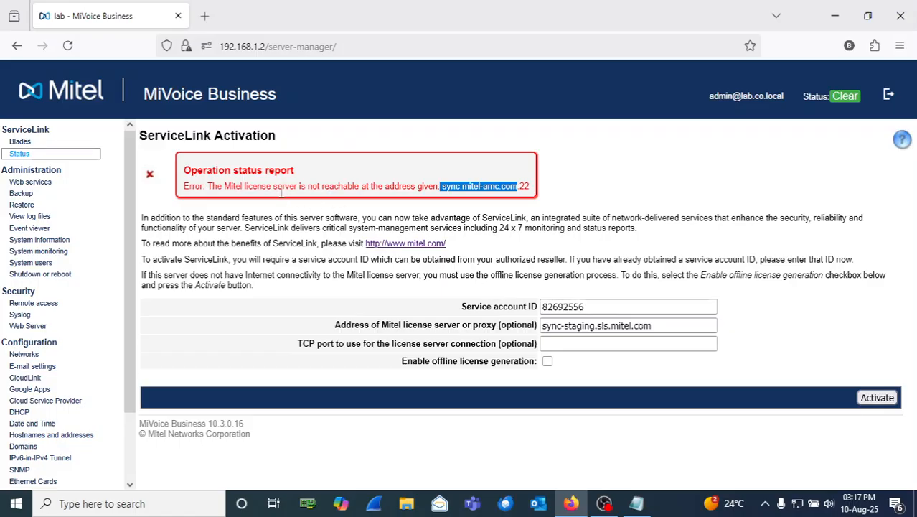
pyautogui.click(420, 184)
# Step: Launch Tera Term and start an SSH connection to 192.168.1.2, accepting the changed host key
pyautogui.click(185, 511)
pyautogui.write('te')
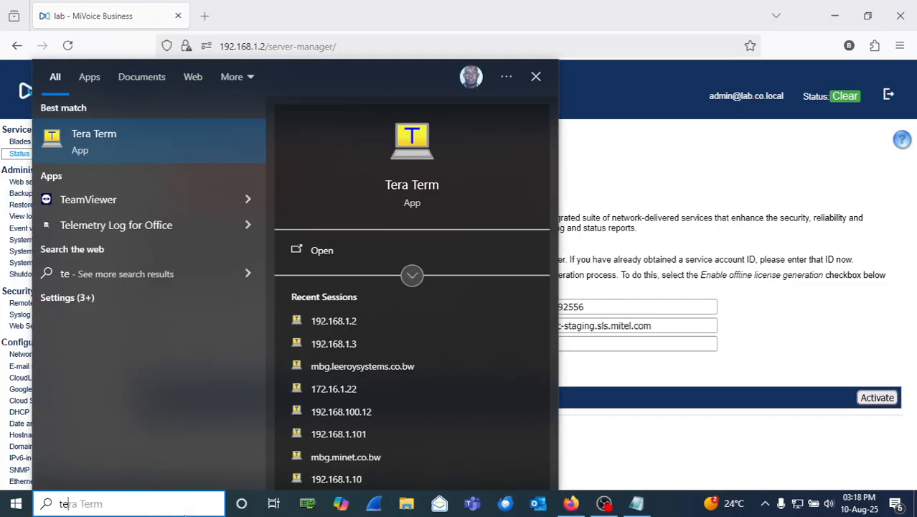
pyautogui.press('Return')
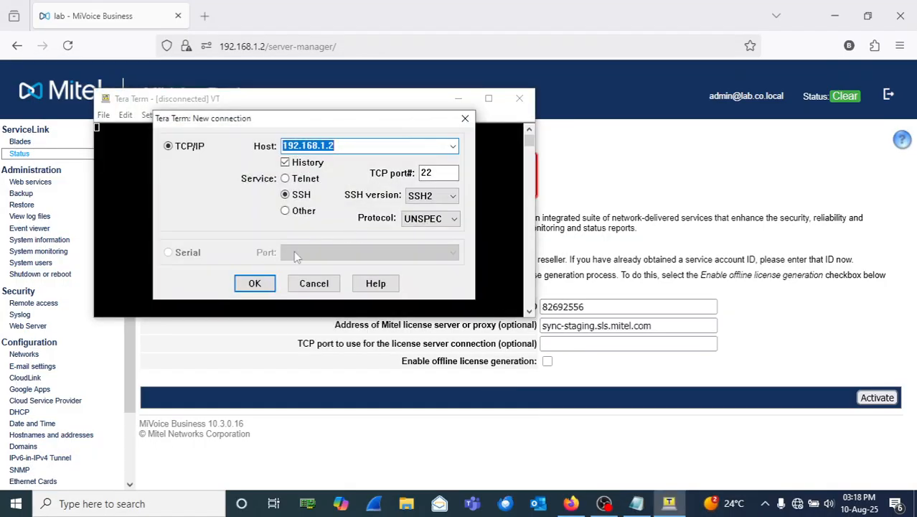
pyautogui.click(255, 285)
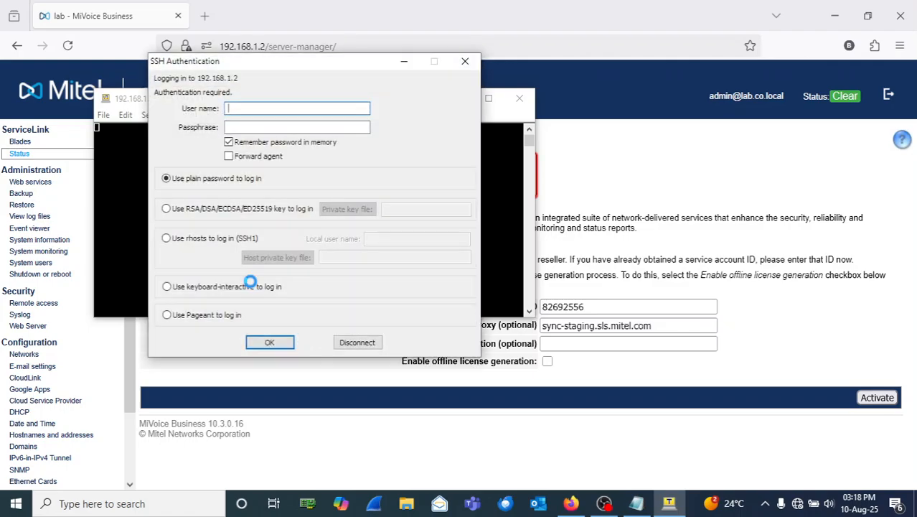
pyautogui.click(273, 349)
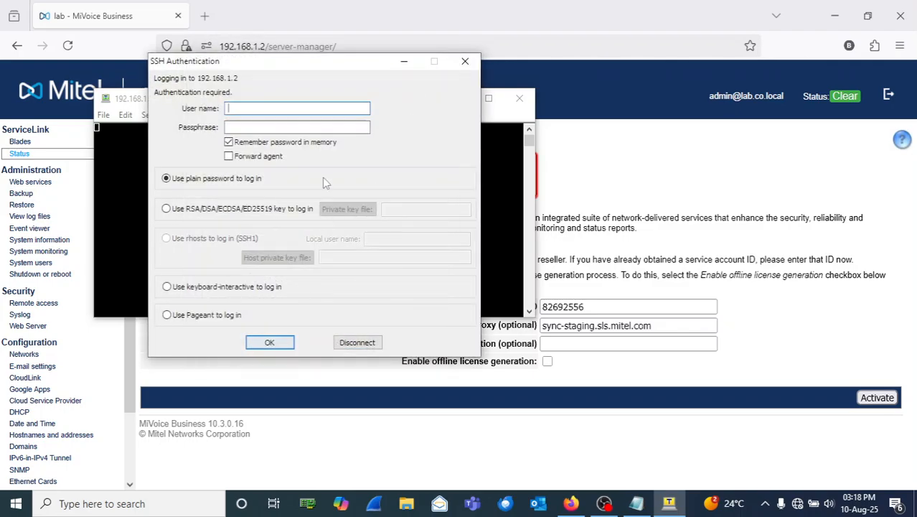
# Step: Log in to the SSH session as root with the password
pyautogui.write('rott')
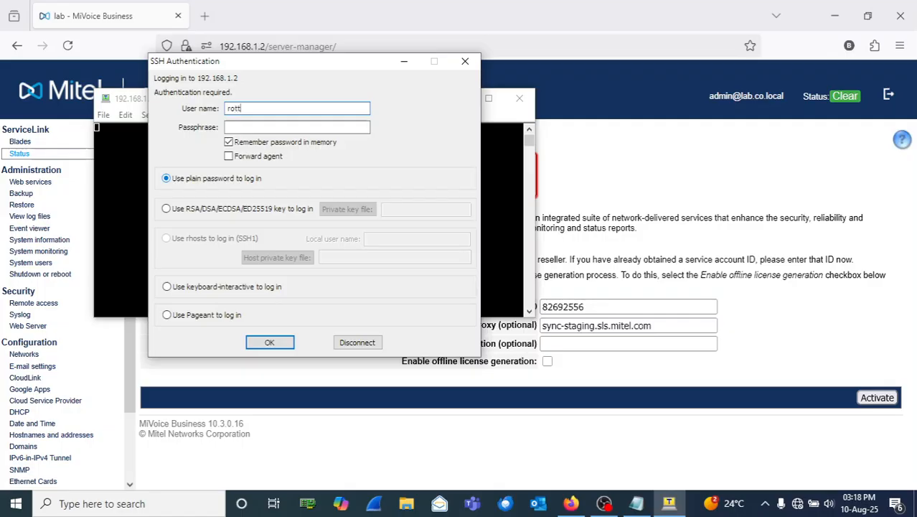
pyautogui.press('BackSpace')
pyautogui.press('BackSpace')
pyautogui.press('Tab')
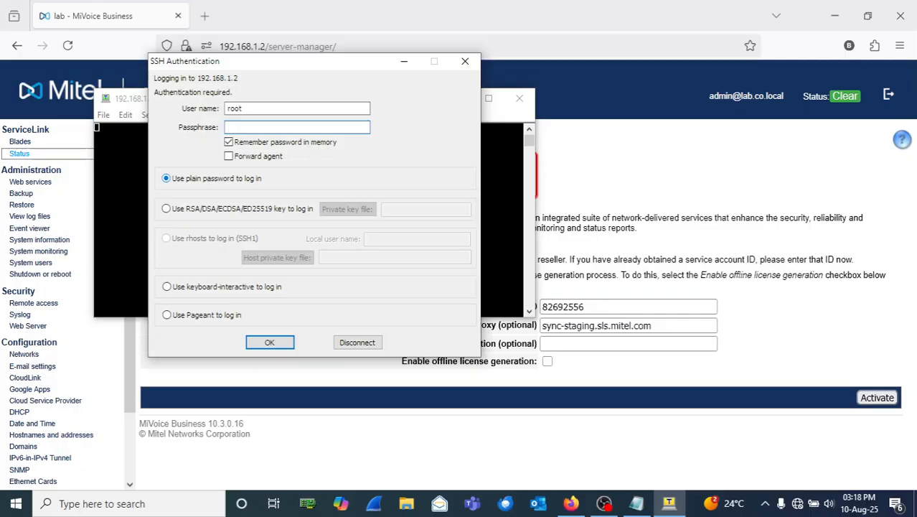
pyautogui.write('••••••••••')
pyautogui.click(270, 342)
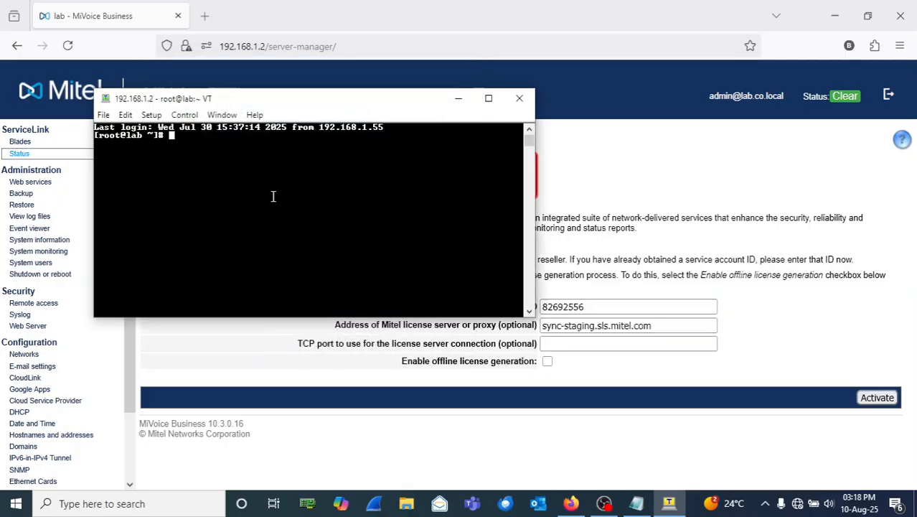
# Step: Change the Tera Term font to Lucida Console, size 12
pyautogui.click(152, 115)
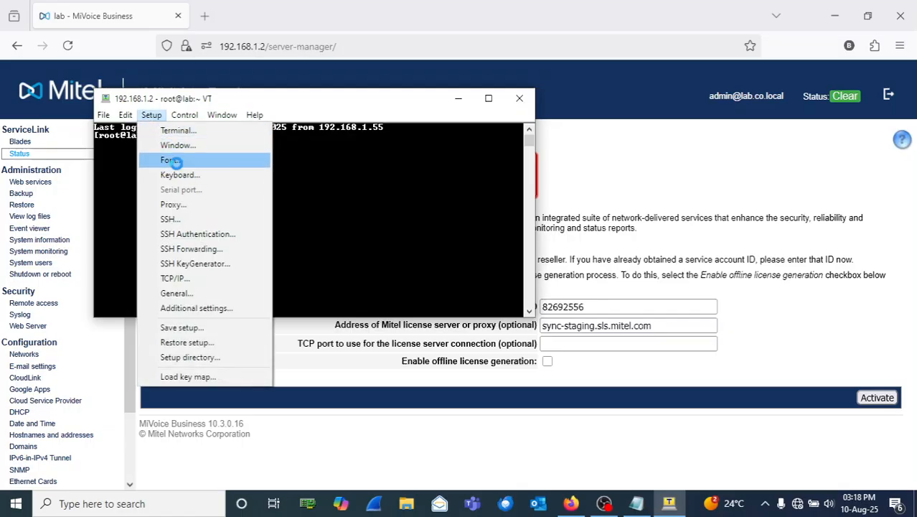
pyautogui.click(172, 159)
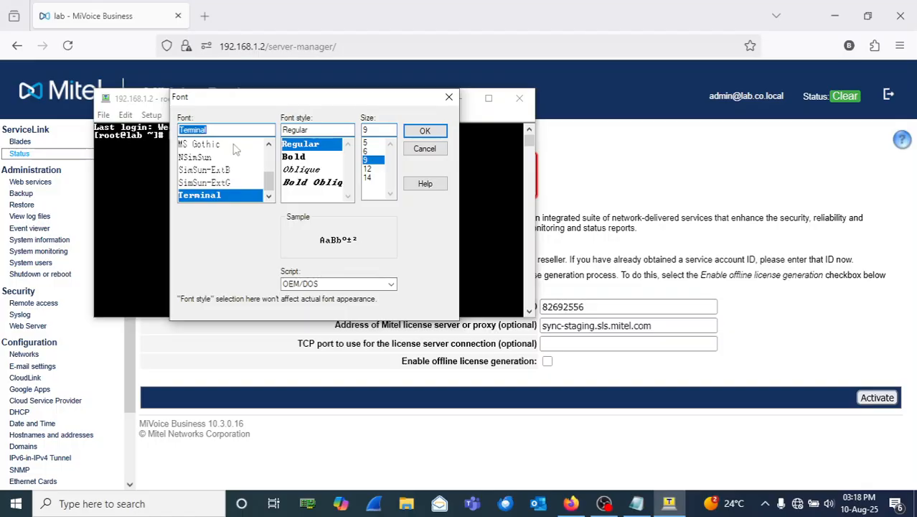
pyautogui.click(269, 146)
pyautogui.click(268, 146)
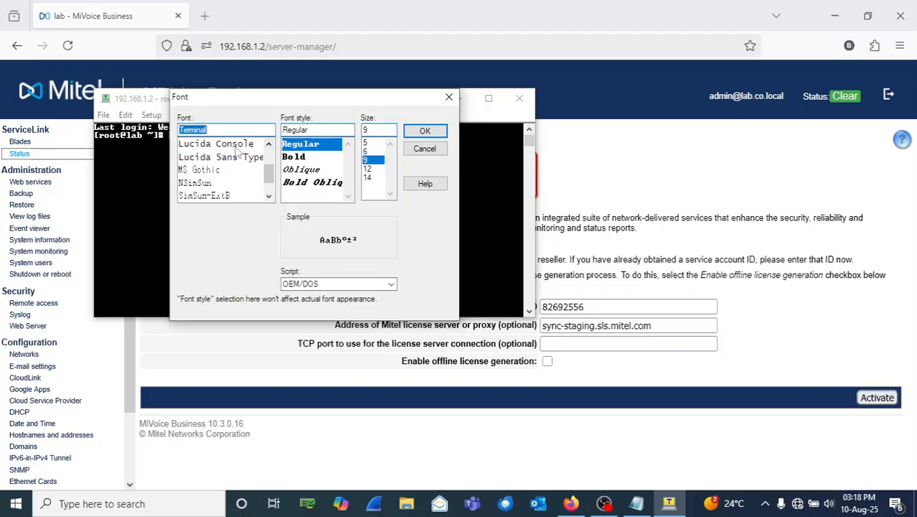
pyautogui.click(216, 143)
pyautogui.click(369, 169)
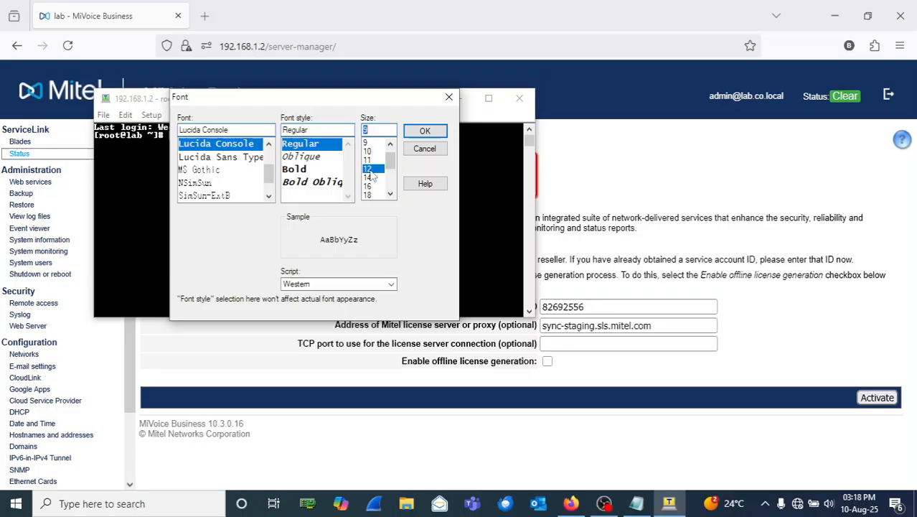
pyautogui.click(425, 130)
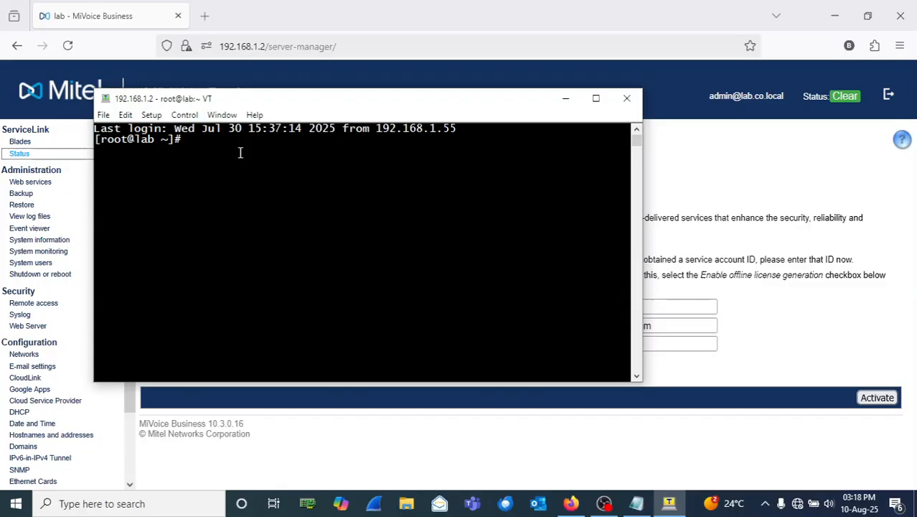
# Step: Show Review configuration in Server Manager and select gateway 192.168.1.1
pyautogui.click(708, 172)
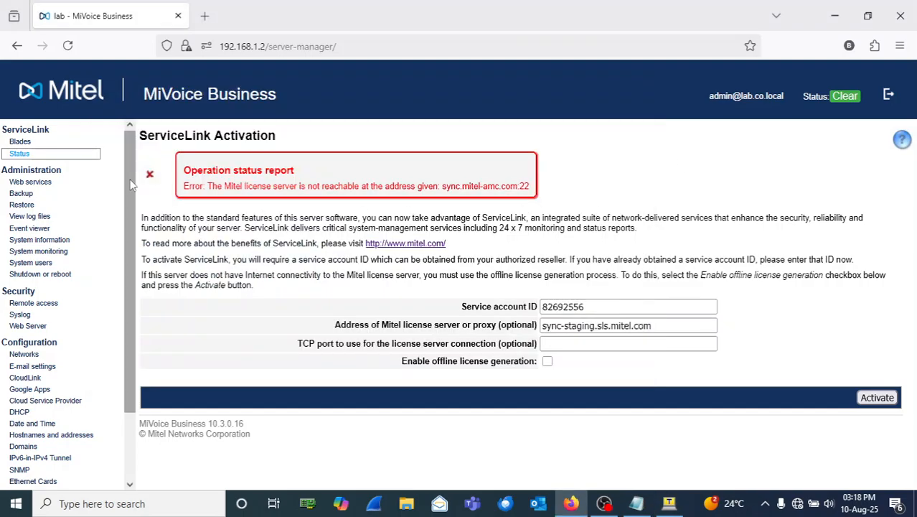
pyautogui.moveTo(132, 184); pyautogui.dragTo(131, 250)
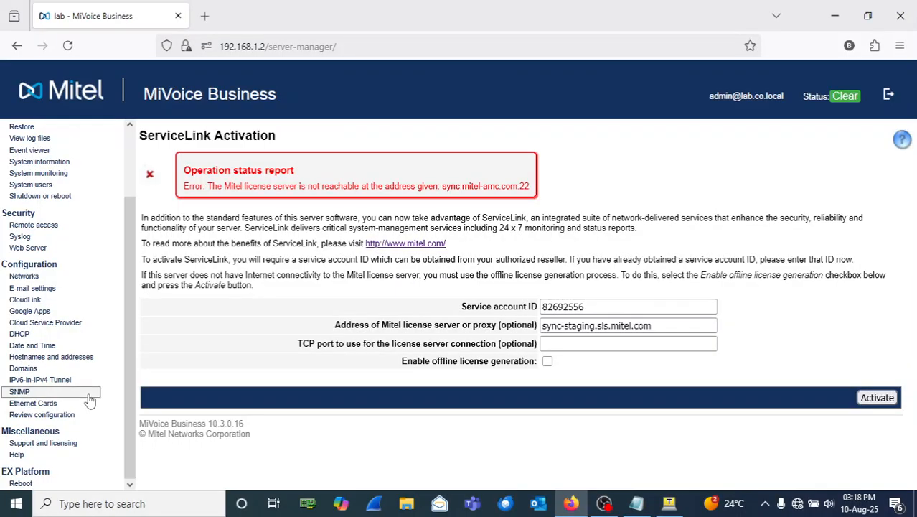
pyautogui.click(57, 417)
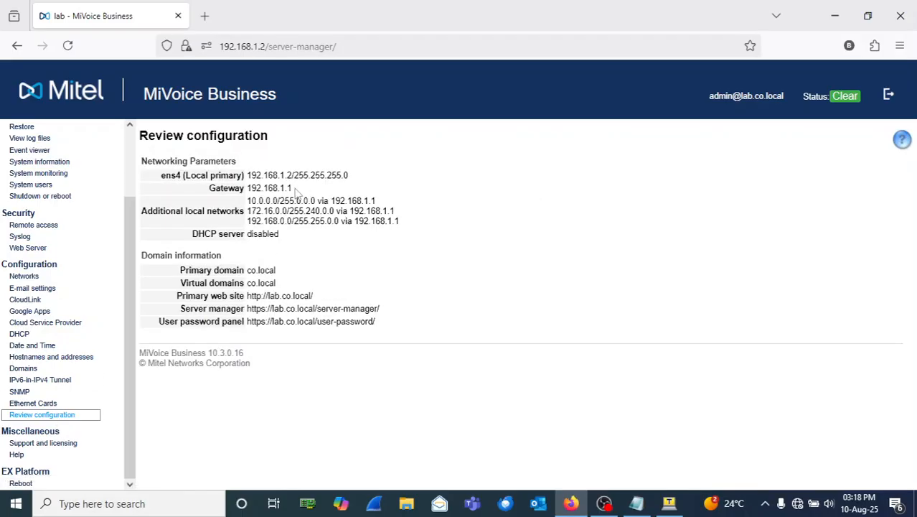
pyautogui.moveTo(292, 188); pyautogui.dragTo(248, 188)
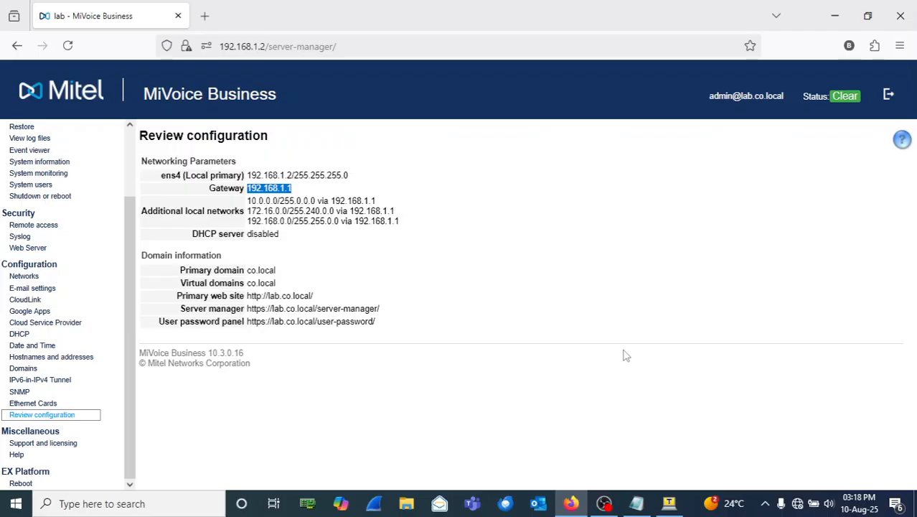
# Step: Ping gateway 192.168.1.1 in Tera Term, stop it at 100% packet loss, and return to Firefox
pyautogui.moveTo(669, 499)
pyautogui.click(667, 441)
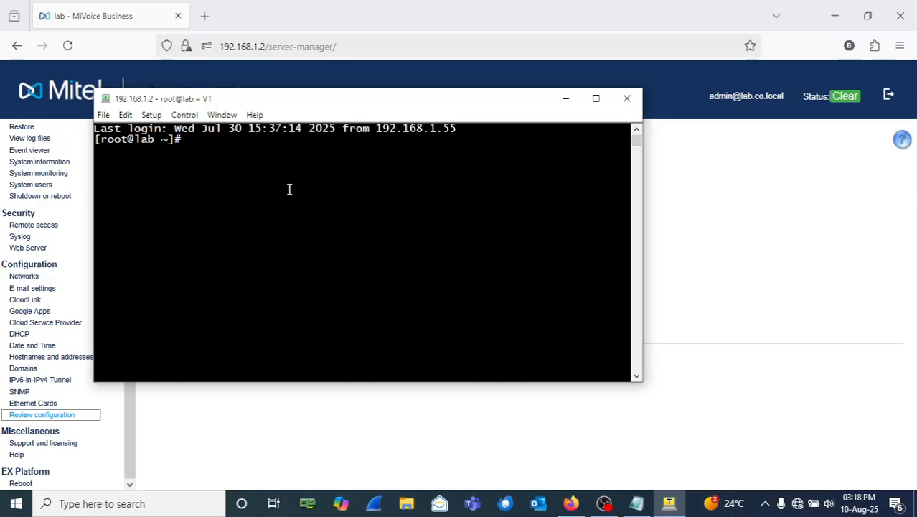
pyautogui.write('ping 192.168')
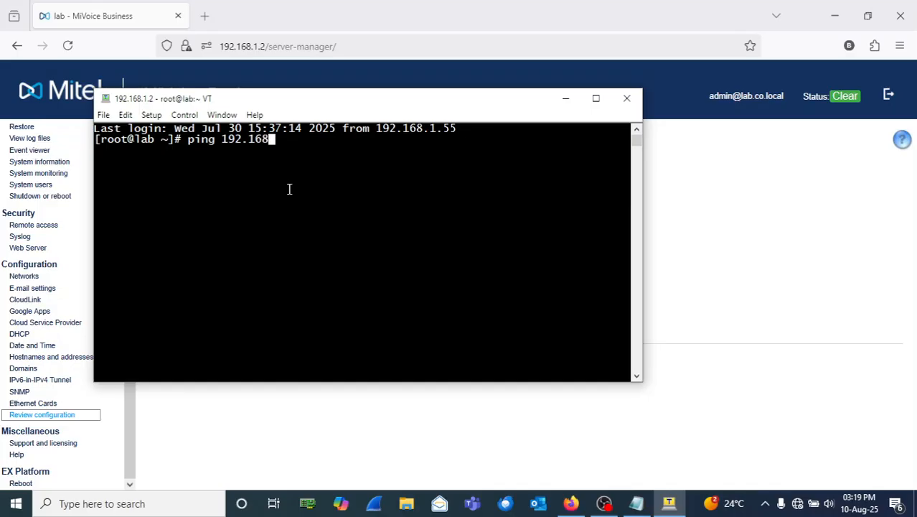
pyautogui.write('.1.1')
pyautogui.press('Return')
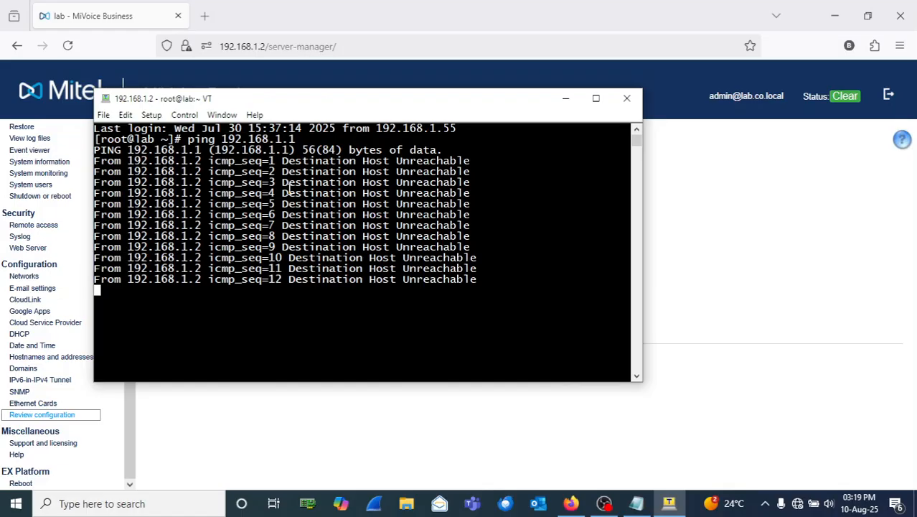
pyautogui.hotkey('ctrl', 'c')
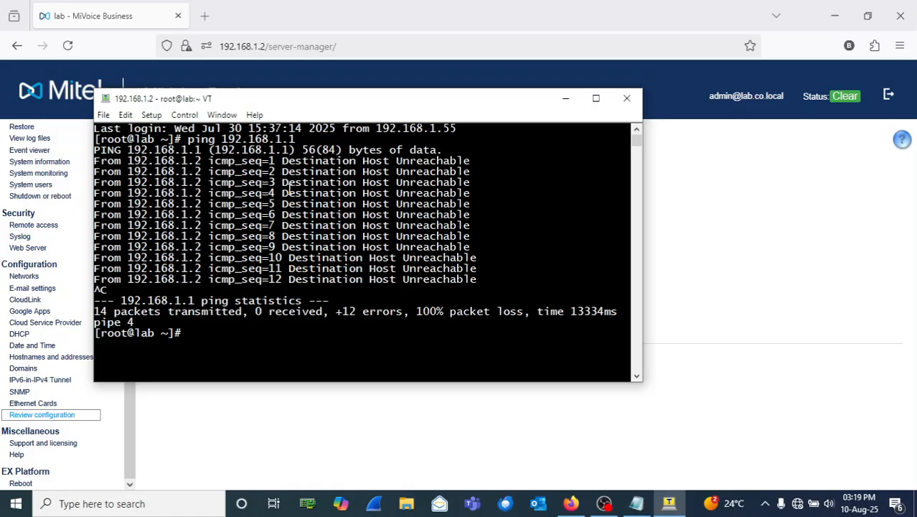
pyautogui.click(751, 260)
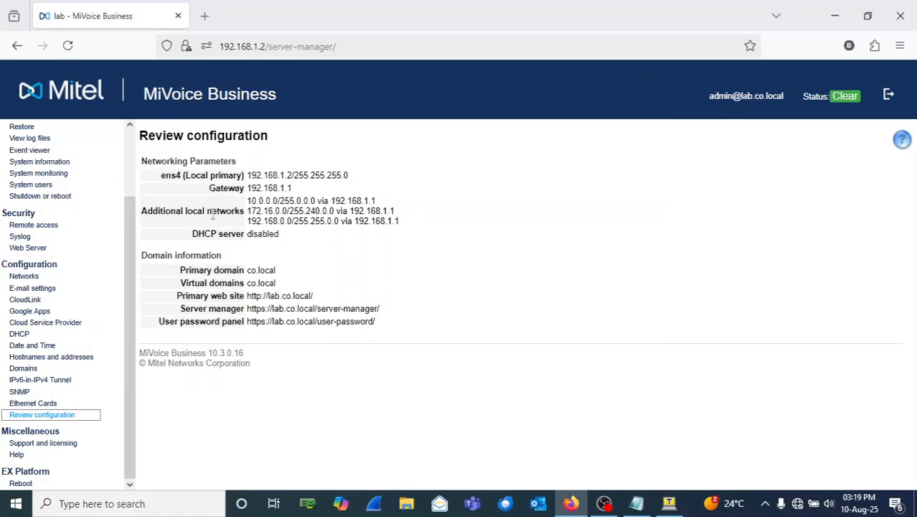
# Step: Retry ServiceLink activation from the Status page, which reports the license server not resolvable
pyautogui.moveTo(131, 235); pyautogui.dragTo(137, 146)
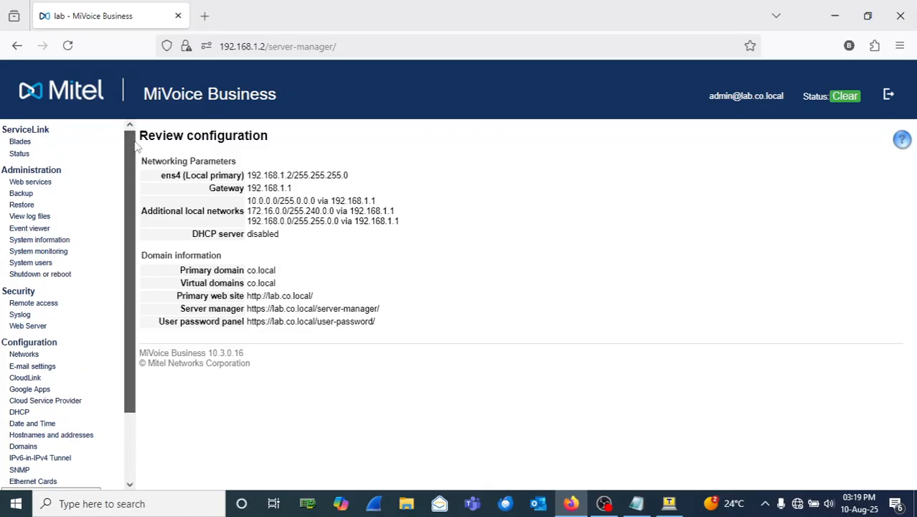
pyautogui.click(19, 154)
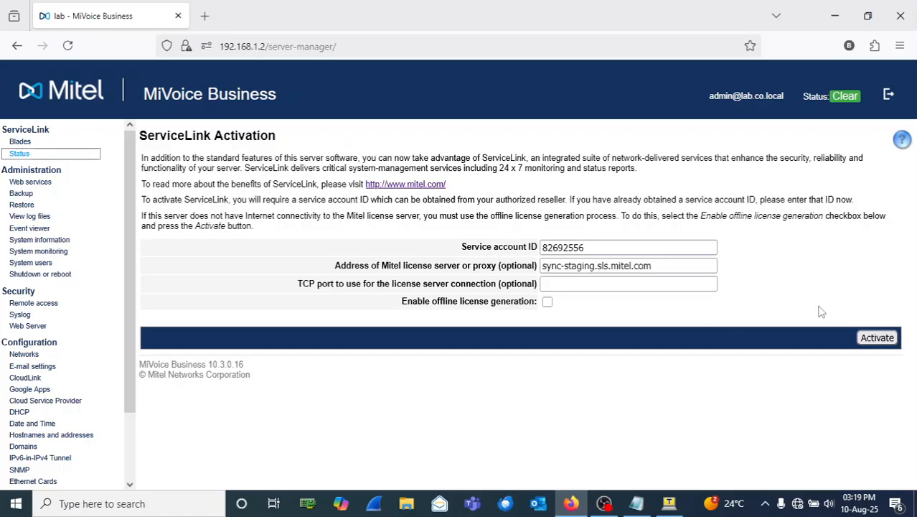
pyautogui.click(876, 337)
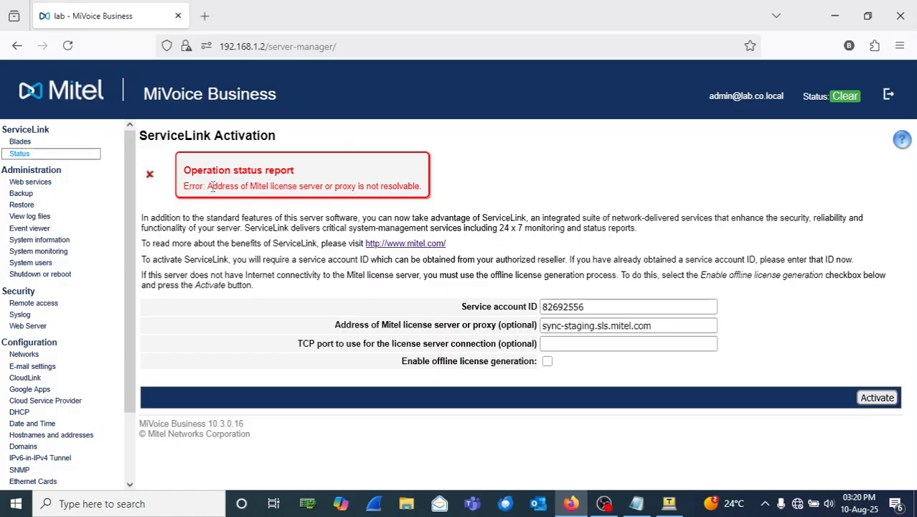
pyautogui.click(668, 504)
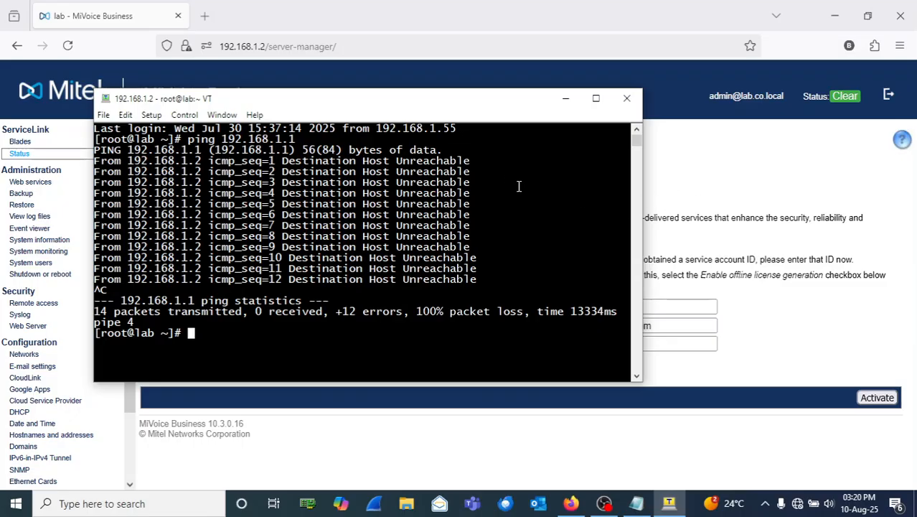
pyautogui.click(710, 185)
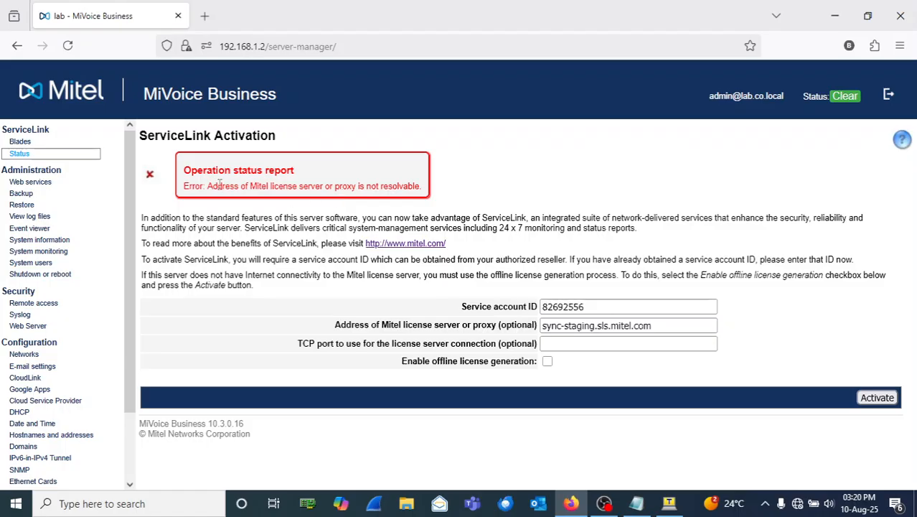
pyautogui.moveTo(207, 186); pyautogui.dragTo(421, 187)
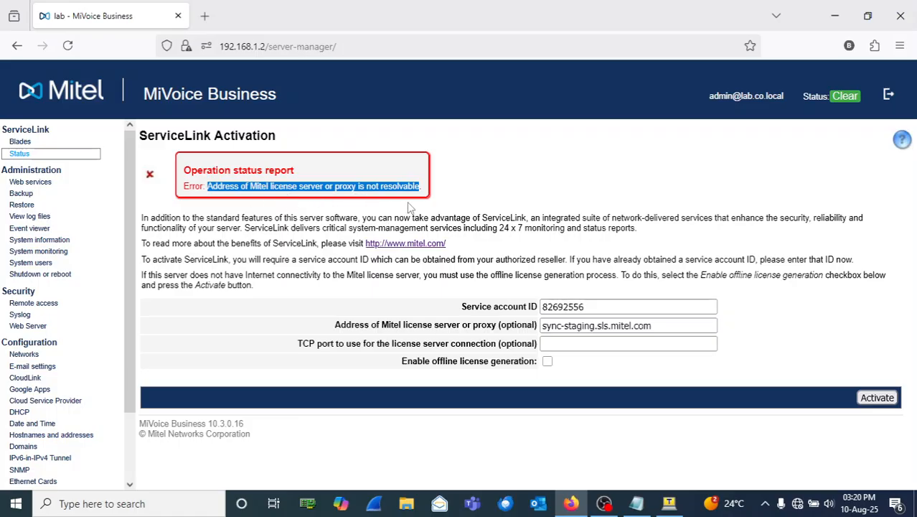
pyautogui.click(434, 190)
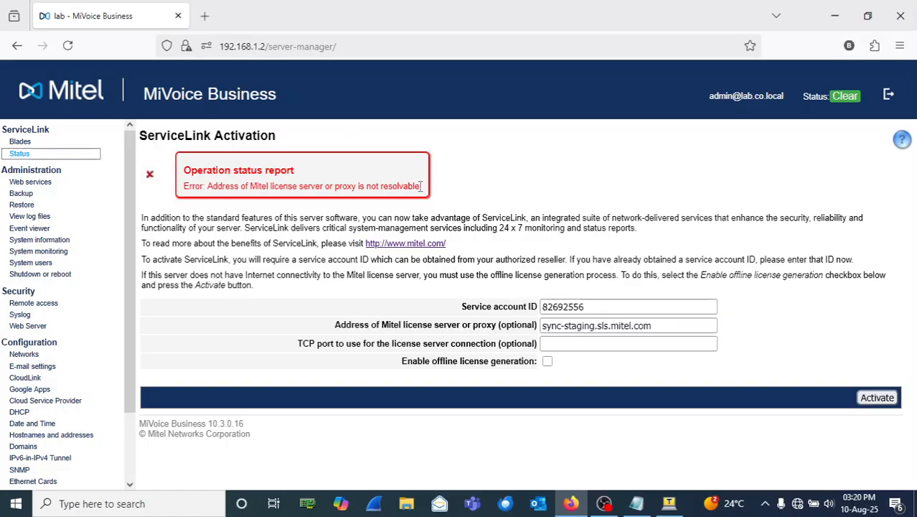
pyautogui.moveTo(637, 503)
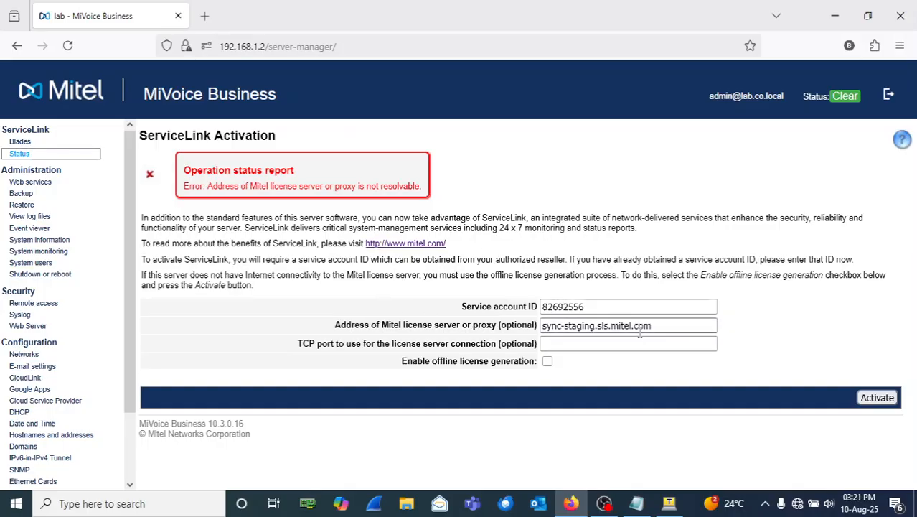
pyautogui.moveTo(664, 328); pyautogui.dragTo(539, 327)
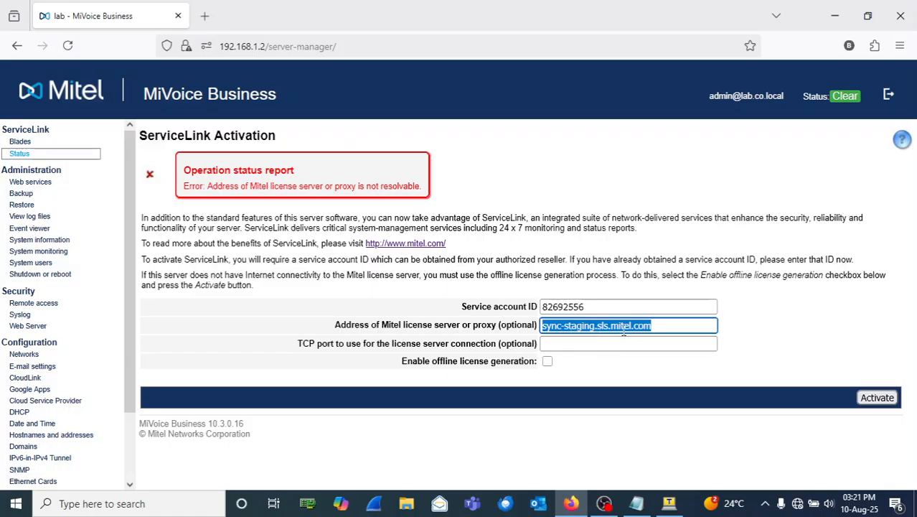
pyautogui.click(664, 325)
pyautogui.click(664, 325)
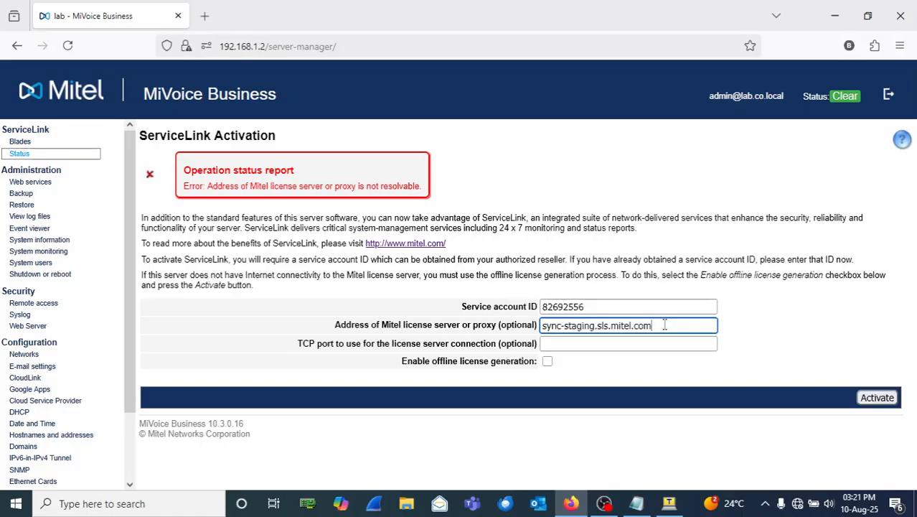
pyautogui.click(645, 324)
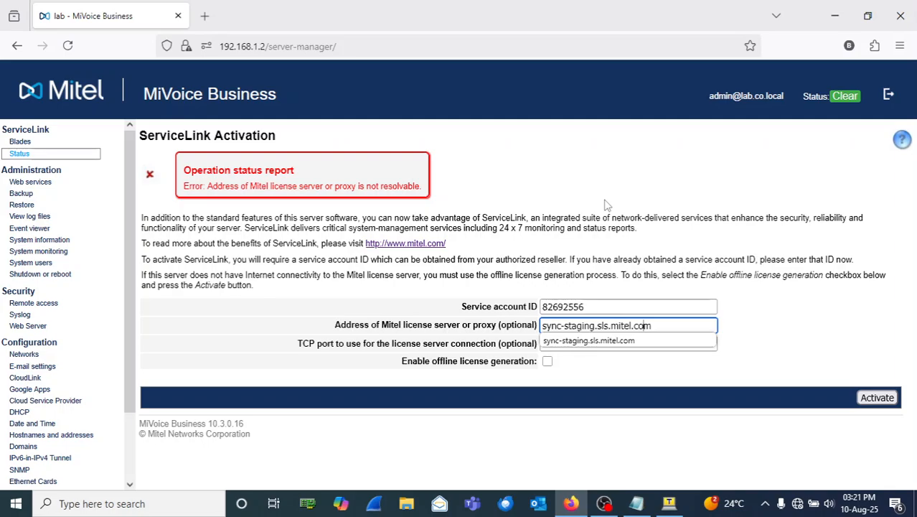
pyautogui.click(838, 332)
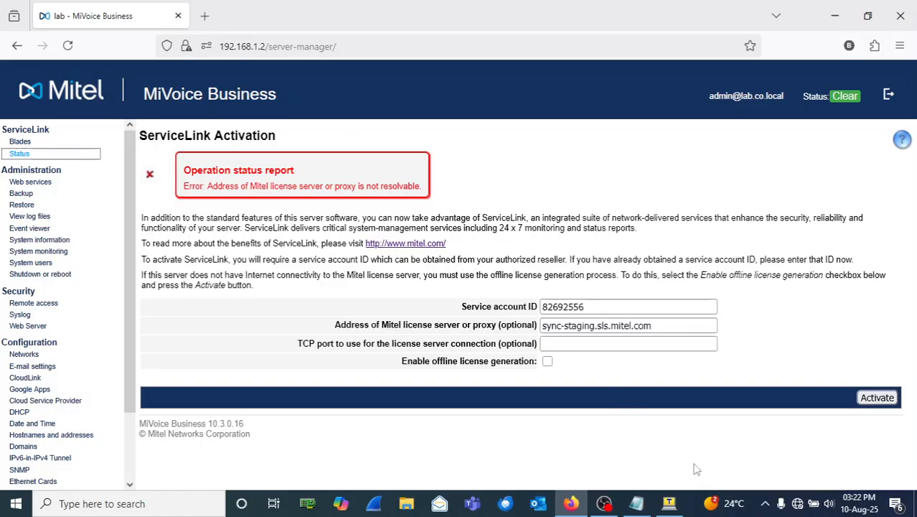
# Step: End the root terminal session with exit
pyautogui.click(670, 503)
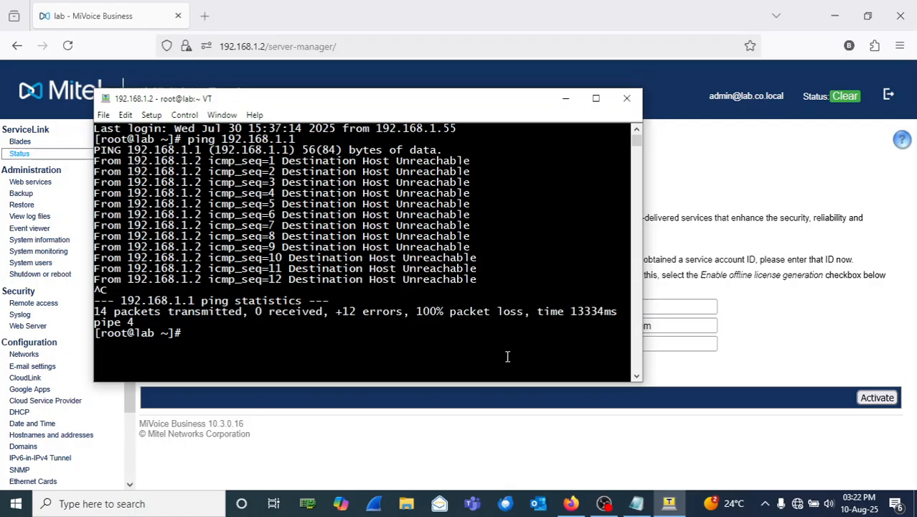
pyautogui.write('exit')
pyautogui.press('Return')
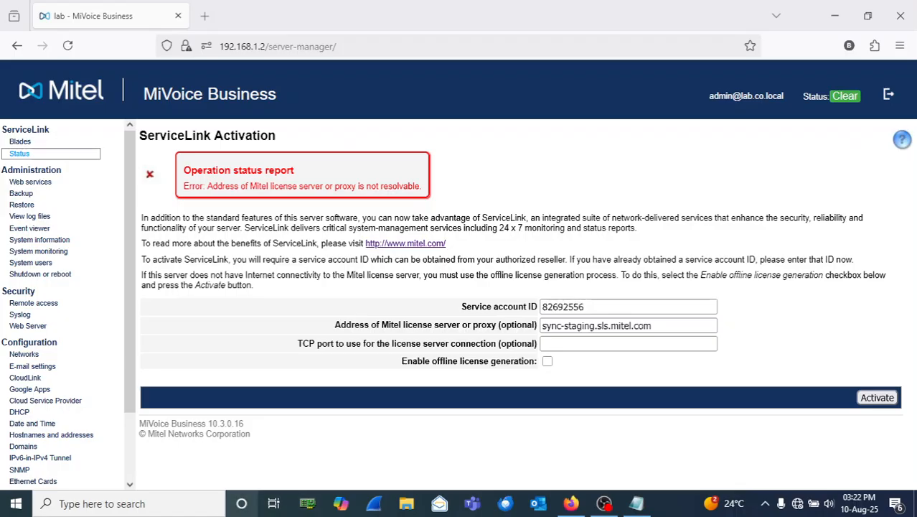
# Step: Relaunch Tera Term, SSH into 192.168.1.2 as admin, then close and disconnect the session
pyautogui.click(213, 511)
pyautogui.write('ter')
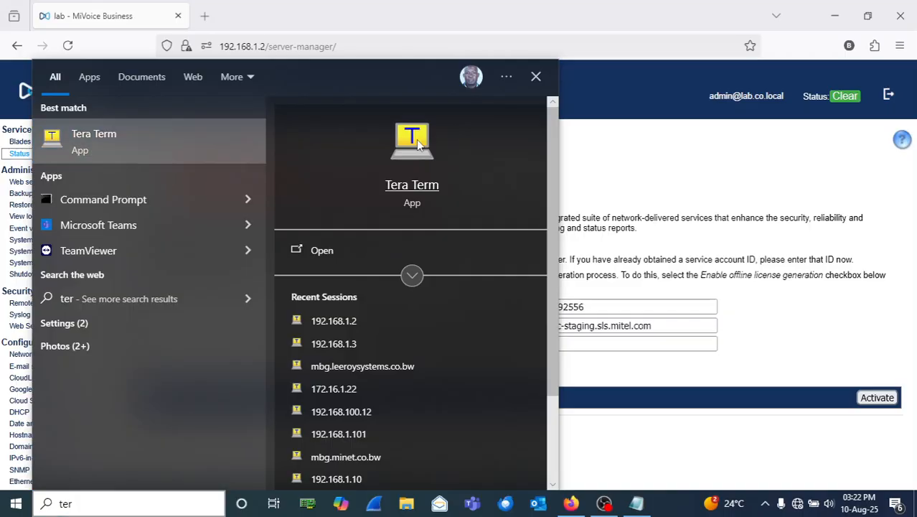
pyautogui.click(429, 143)
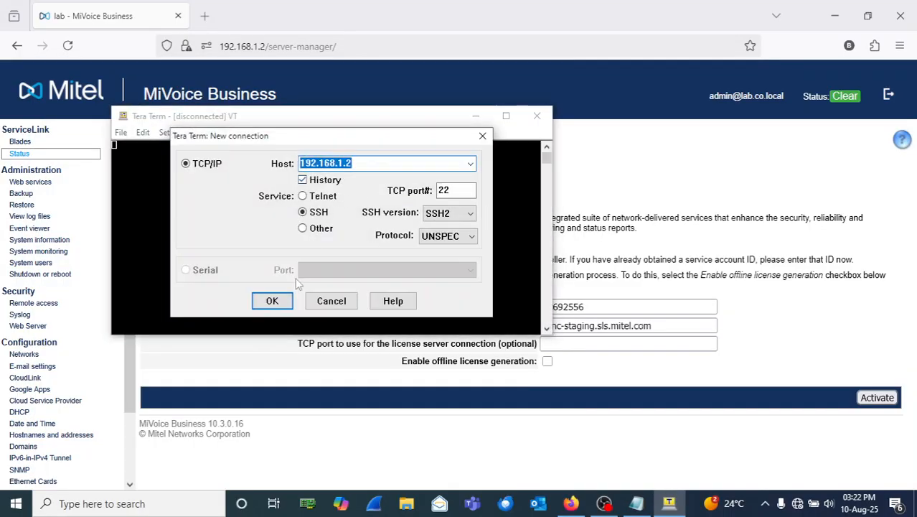
pyautogui.click(286, 301)
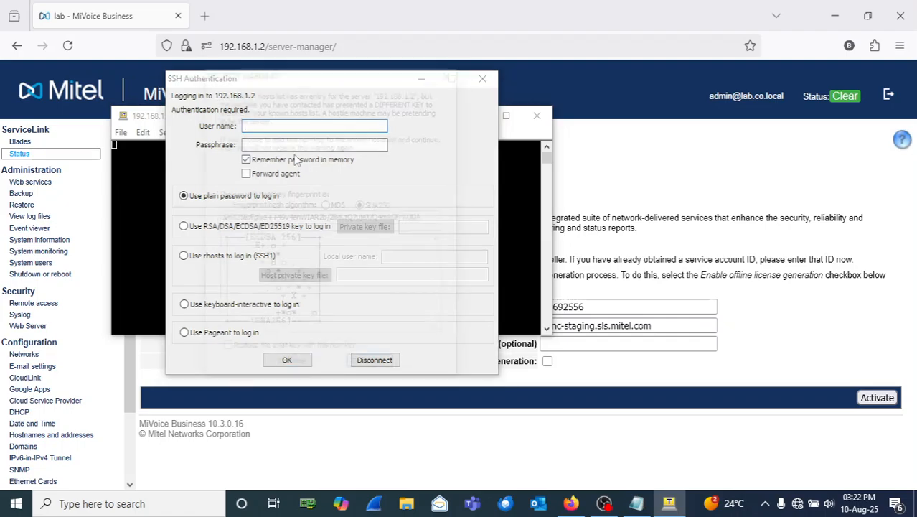
pyautogui.click(290, 367)
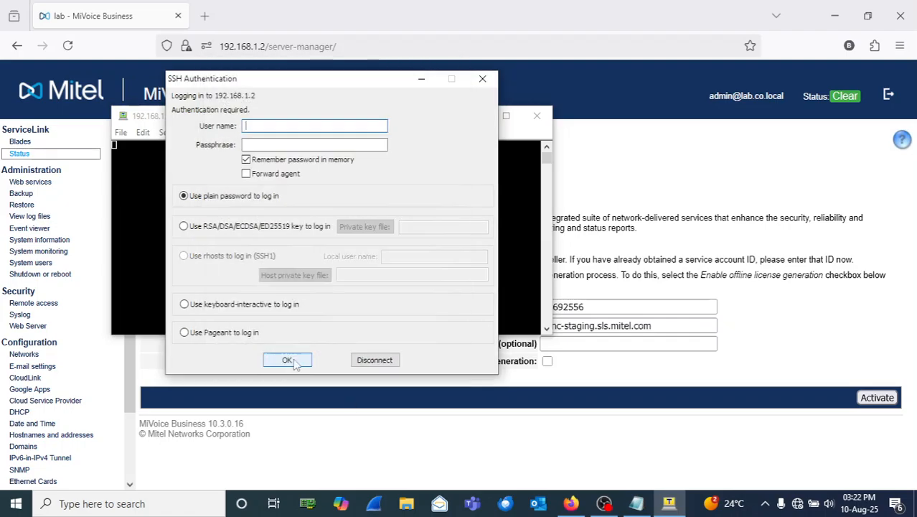
pyautogui.write('admin')
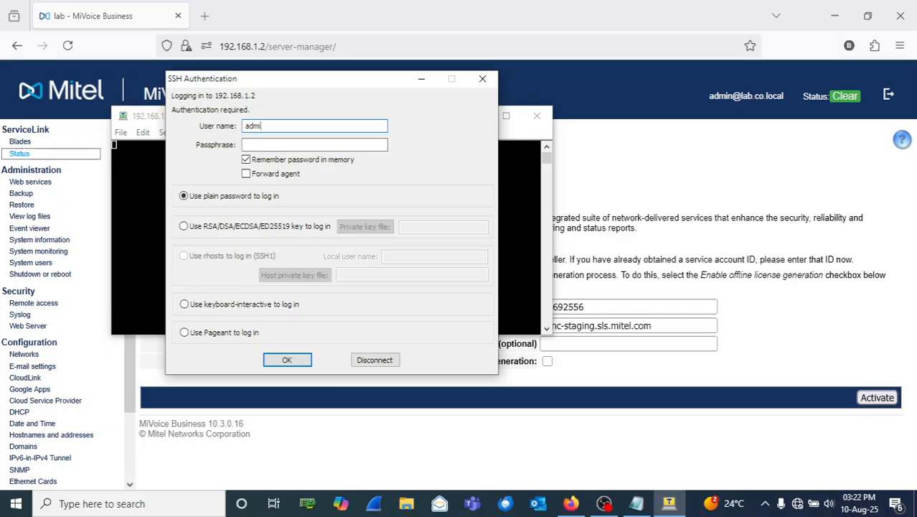
pyautogui.press('Tab')
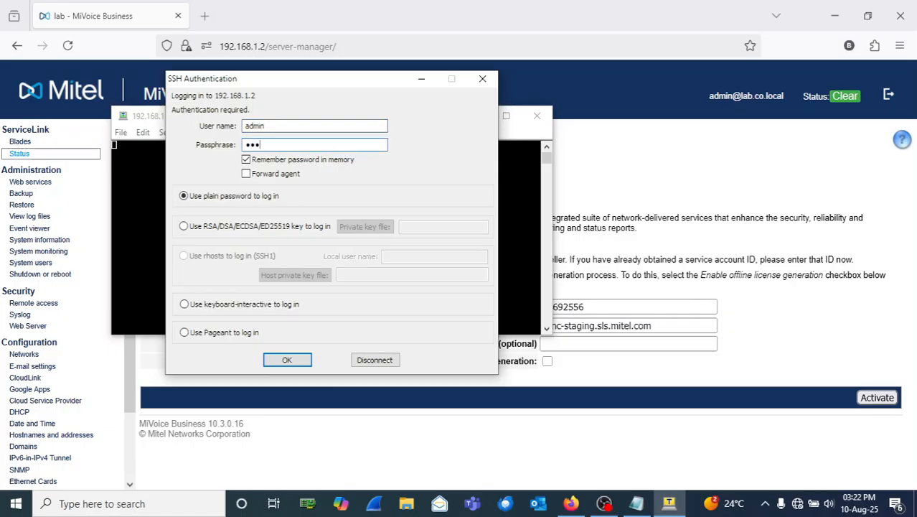
pyautogui.write('•••••••••')
pyautogui.click(300, 363)
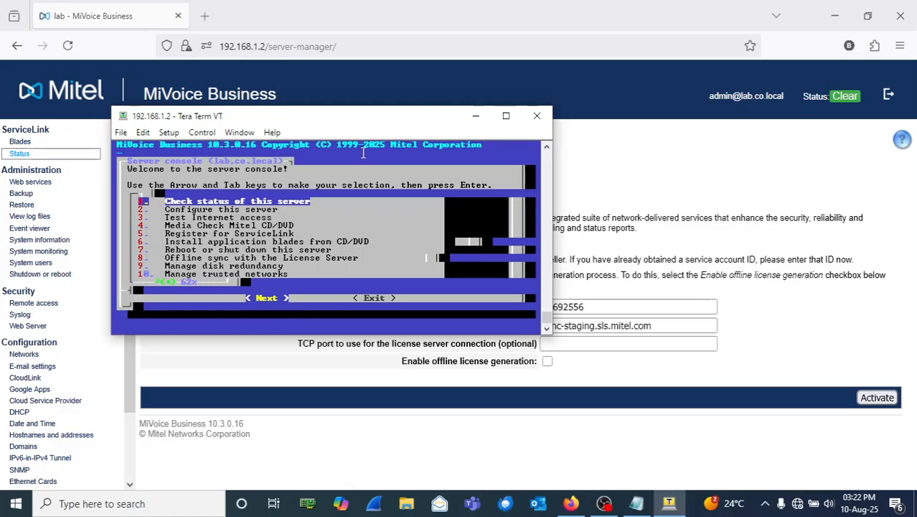
pyautogui.click(537, 116)
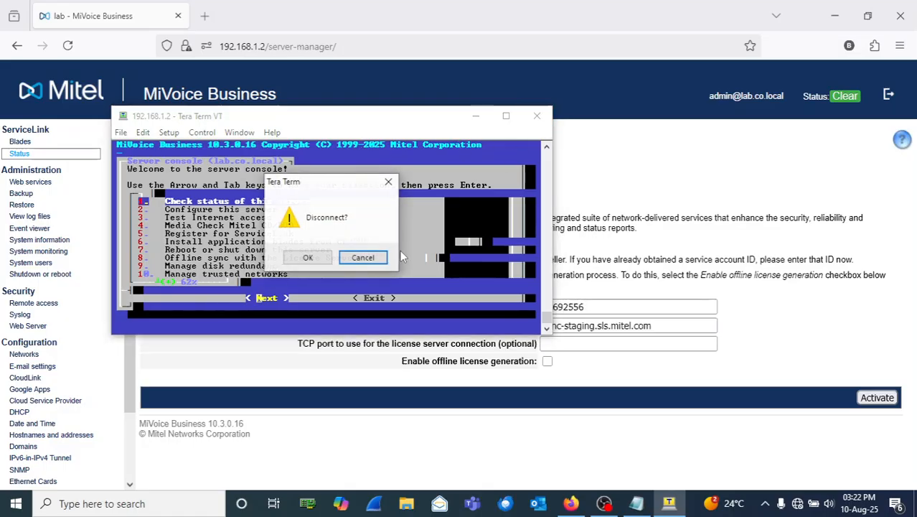
pyautogui.click(307, 258)
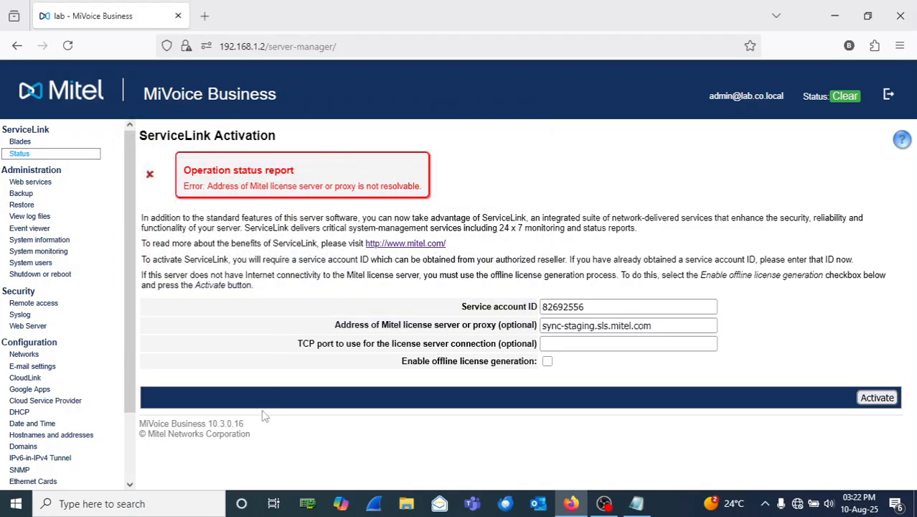
# Step: Launch PuTTY, trust the host key and log in to 192.168.1.2 as admin
pyautogui.click(167, 506)
pyautogui.write('putt')
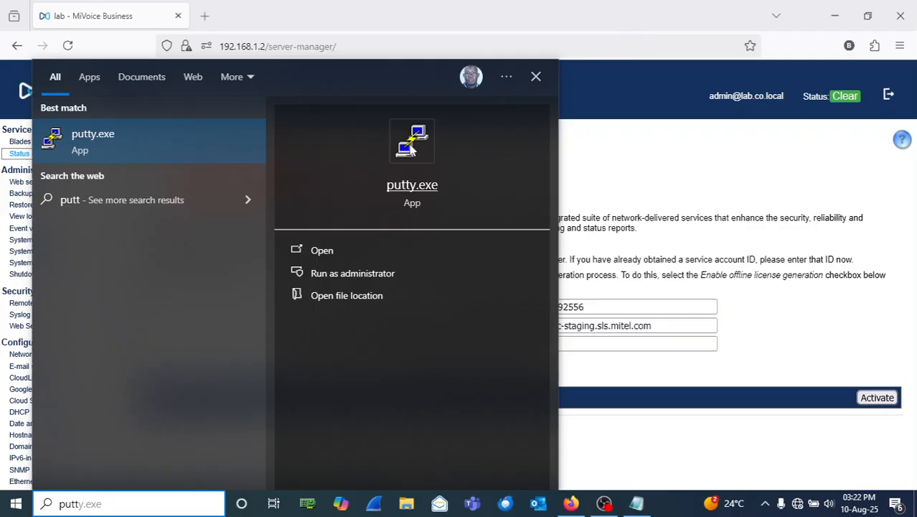
pyautogui.click(412, 147)
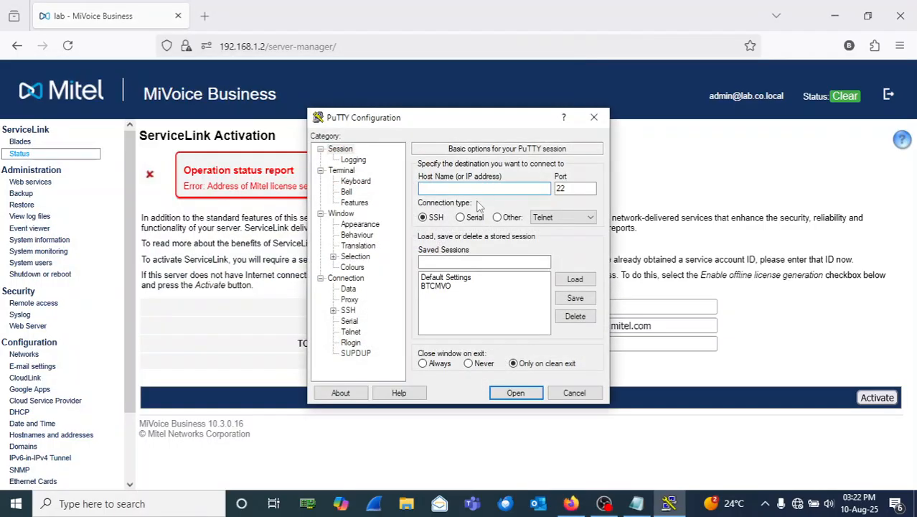
pyautogui.write('192.168.1.2')
pyautogui.click(515, 392)
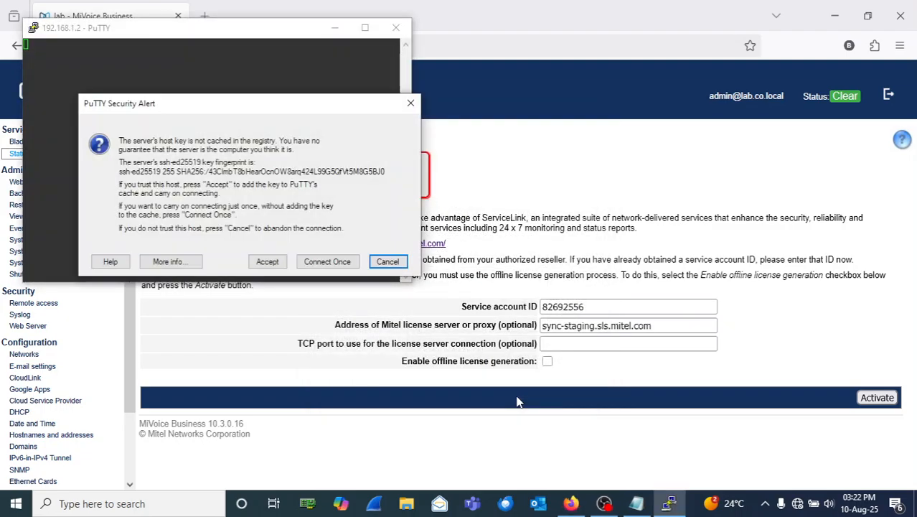
pyautogui.click(269, 262)
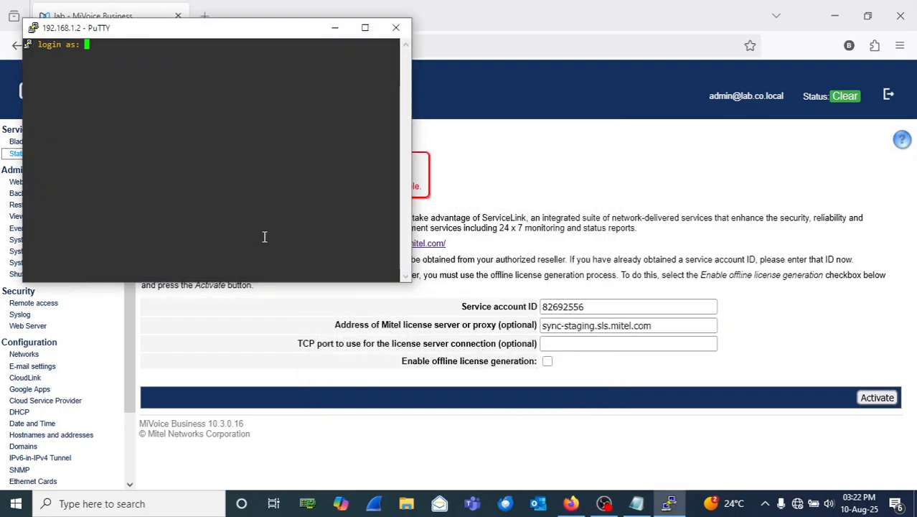
pyautogui.write('dmin')
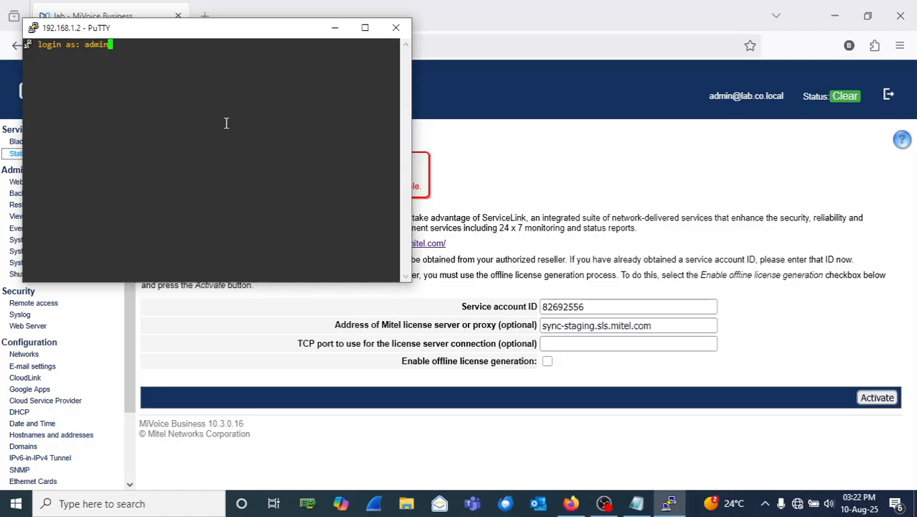
pyautogui.press('Return')
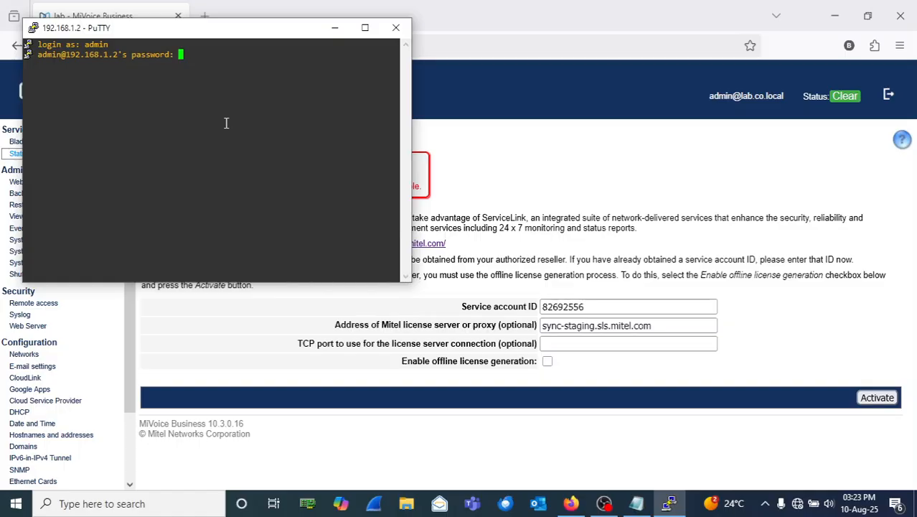
pyautogui.press('Return')
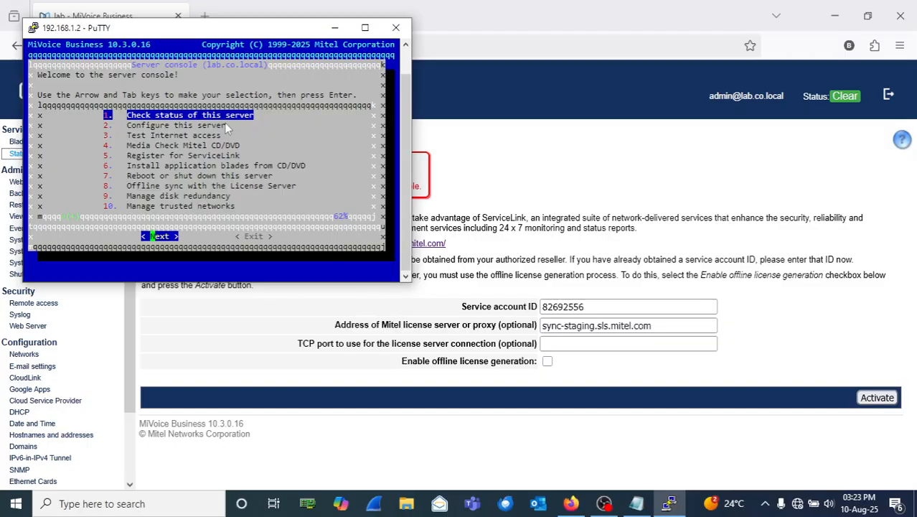
# Step: Run 'Configure this server', keeping the domain, IP, 255.255.255.0 mask, no extra adapters and gateway 192.168.1.1
pyautogui.press('Down')
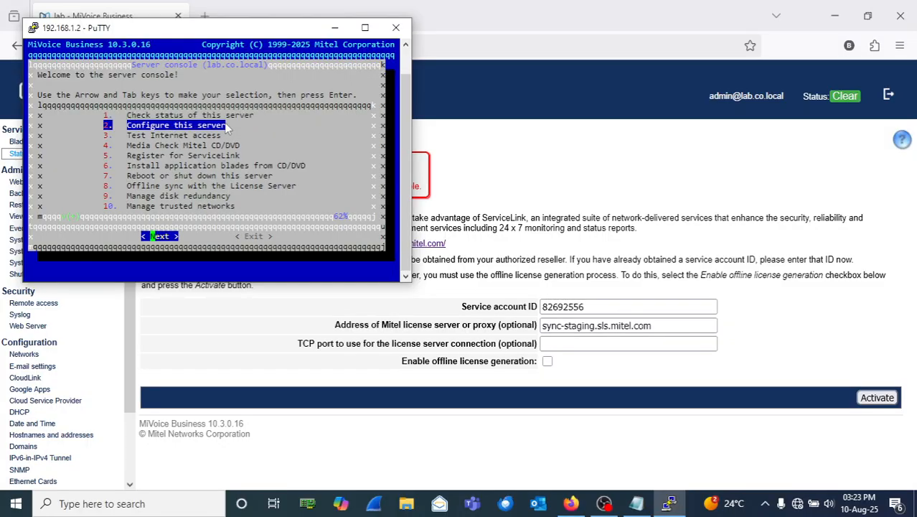
pyautogui.press('Return')
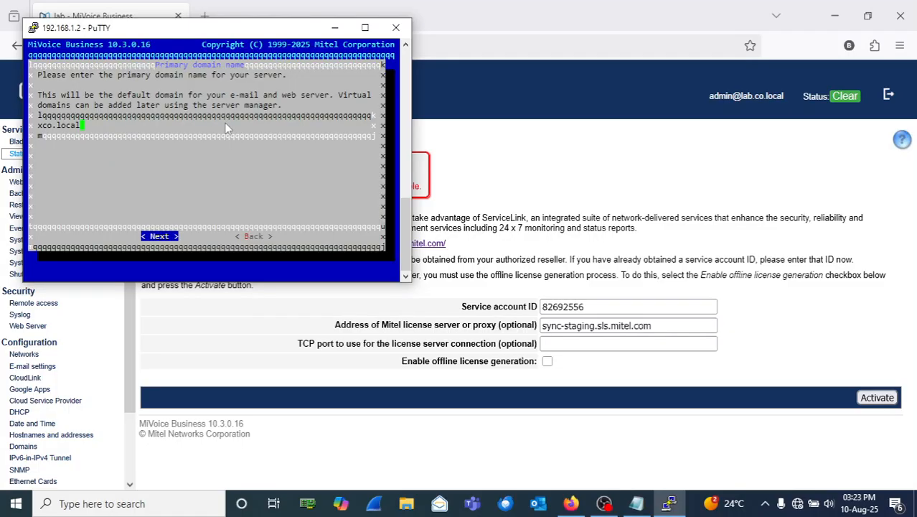
pyautogui.press('Return')
pyautogui.press('Return')
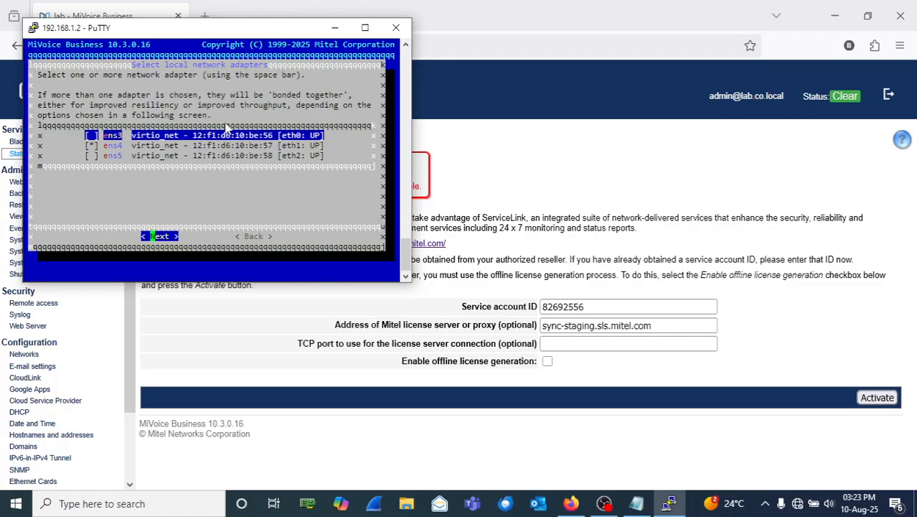
pyautogui.press('Return')
pyautogui.press('Return')
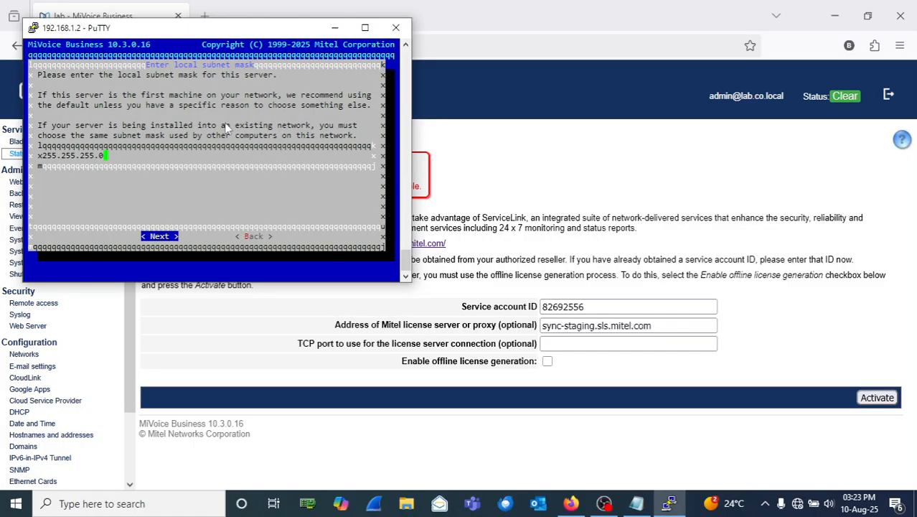
pyautogui.press('Return')
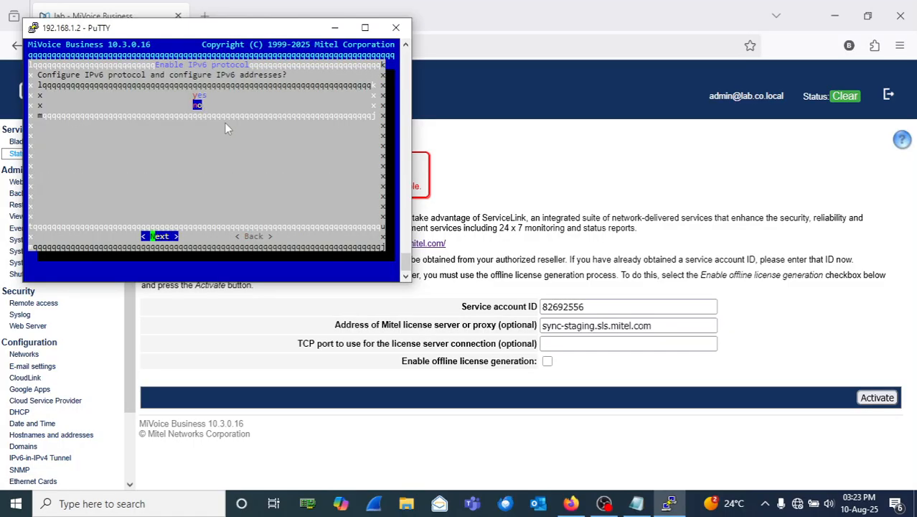
pyautogui.press('Return')
pyautogui.press('Return')
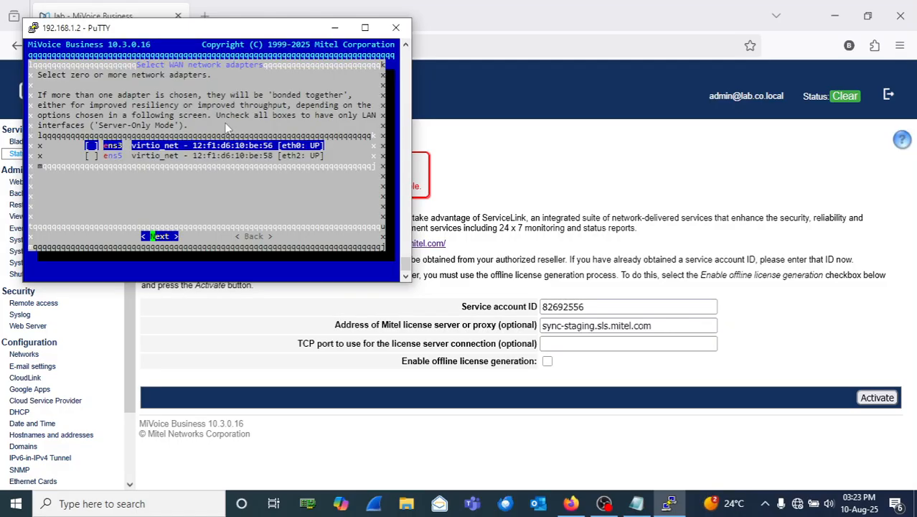
pyautogui.press('Return')
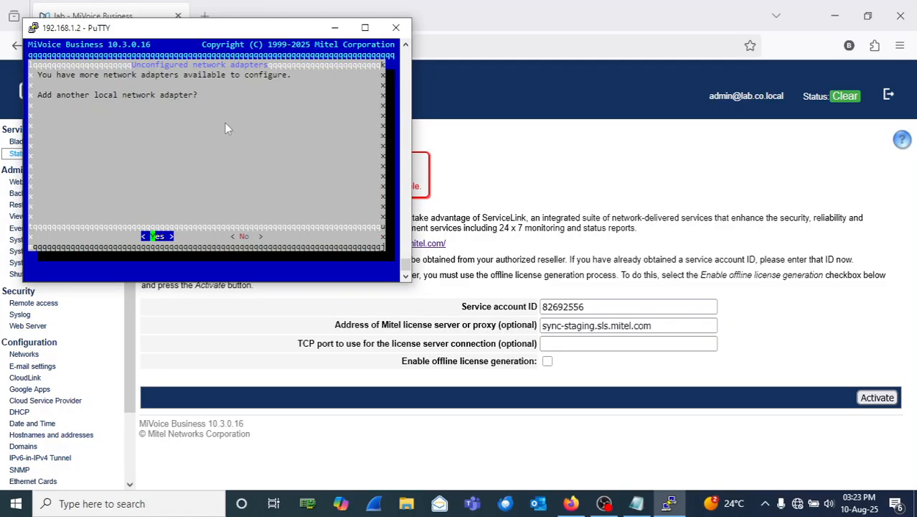
pyautogui.press('Right')
pyautogui.press('Return')
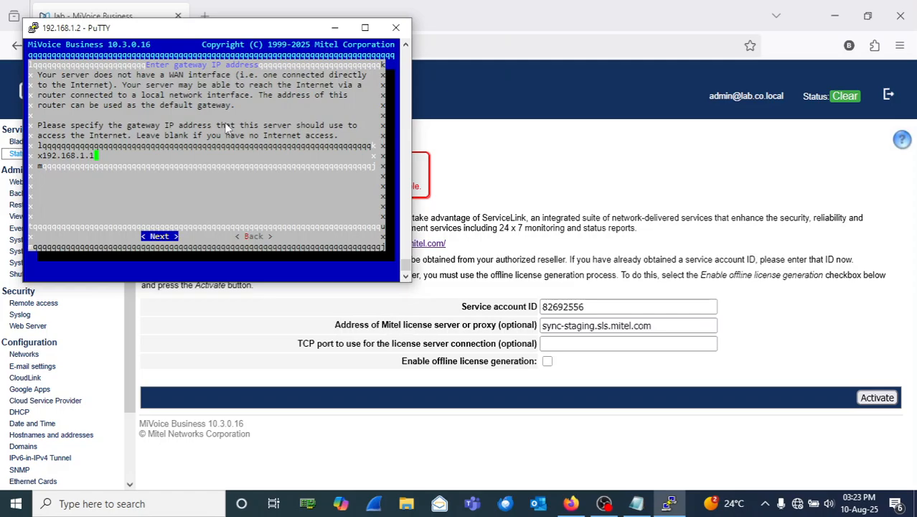
pyautogui.press('Return')
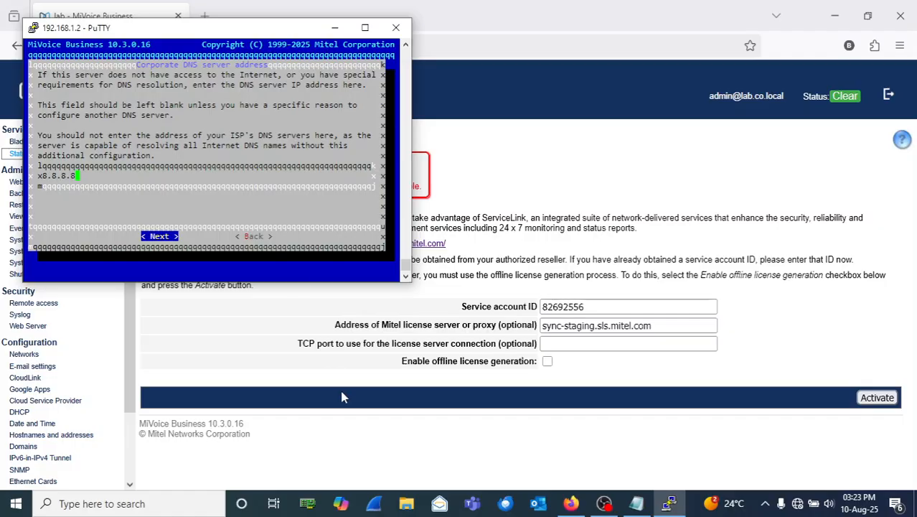
# Step: Highlight the license server address on the activation page, then maximize the Notepad notes
pyautogui.click(653, 325)
pyautogui.moveTo(652, 325); pyautogui.dragTo(517, 323)
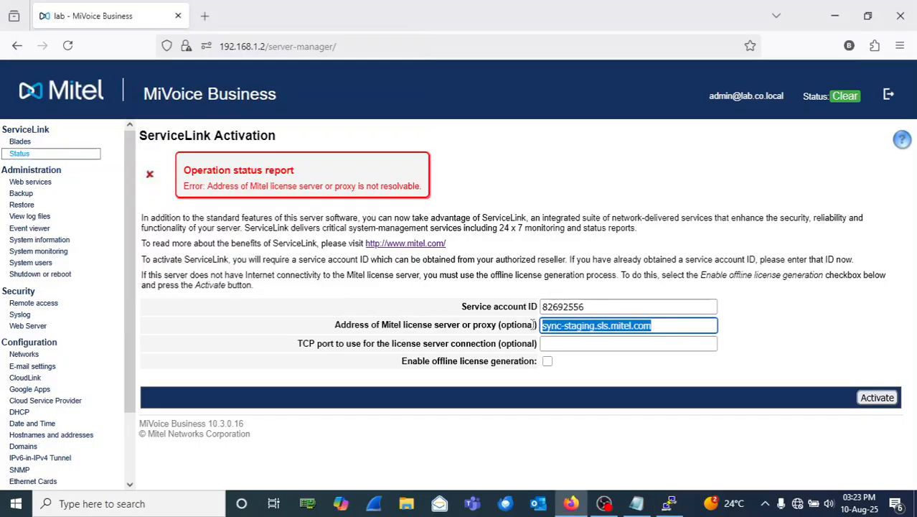
pyautogui.click(636, 503)
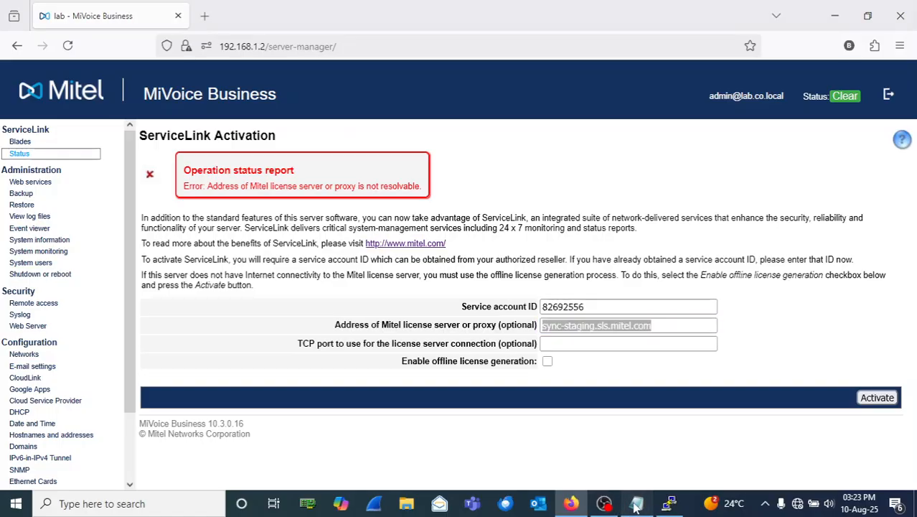
pyautogui.click(395, 147)
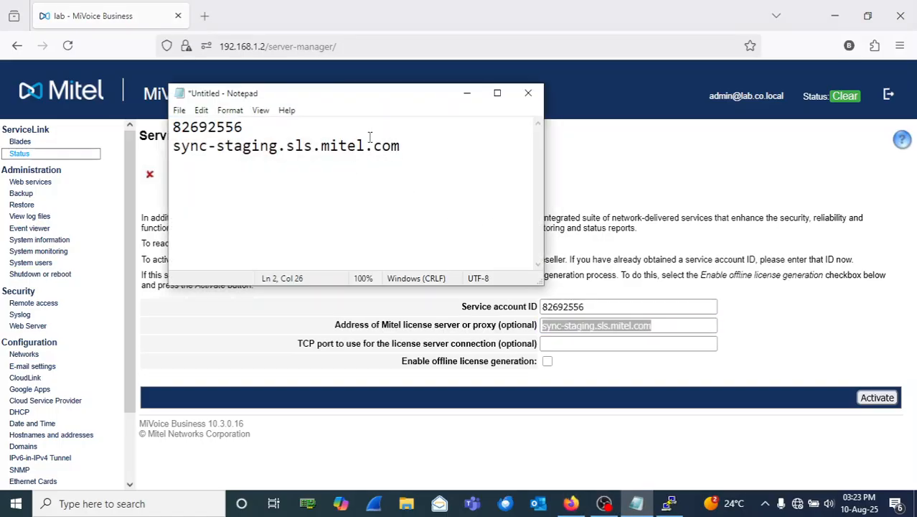
pyautogui.click(407, 148)
pyautogui.click(497, 92)
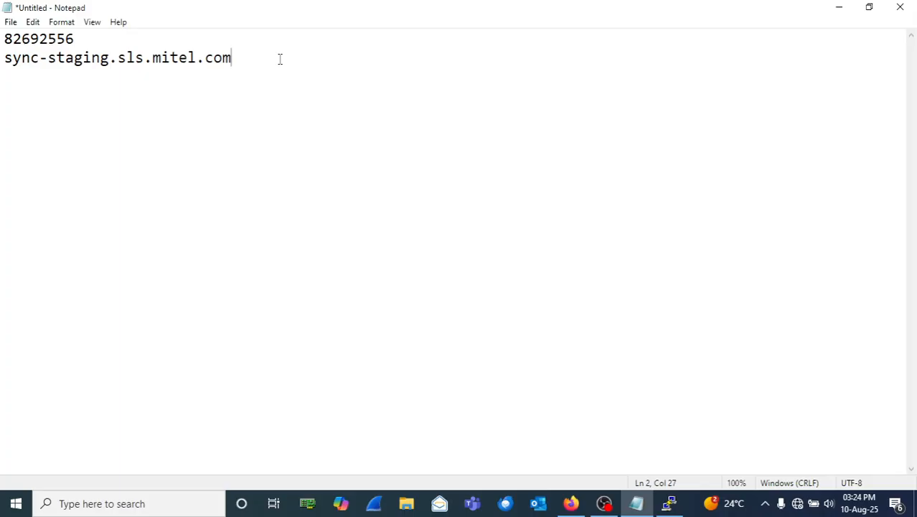
# Step: Note that sync-staging.sls.mitel.com must resolve to an IP so the controller reaches the Mitel License Server
pyautogui.moveTo(246, 60); pyautogui.dragTo(275, 66)
pyautogui.write('has to resol')
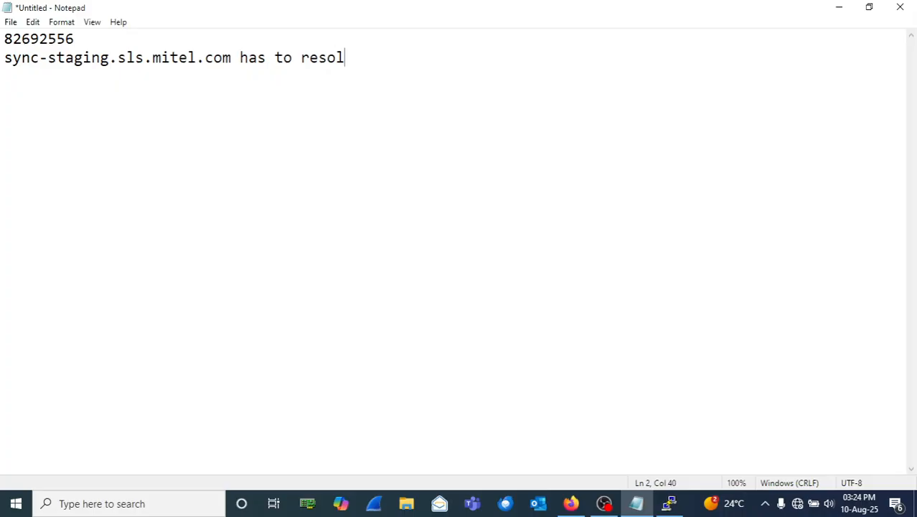
pyautogui.write('ved to an IP ')
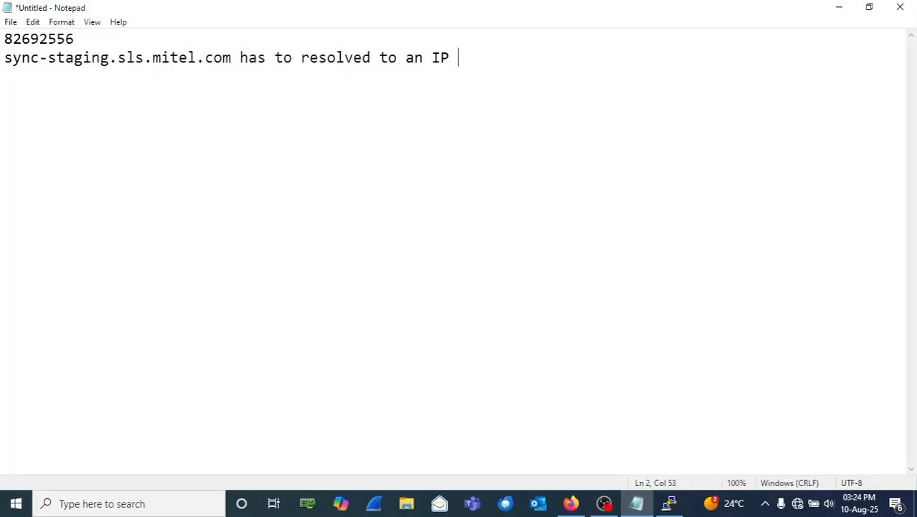
pyautogui.write('address ')
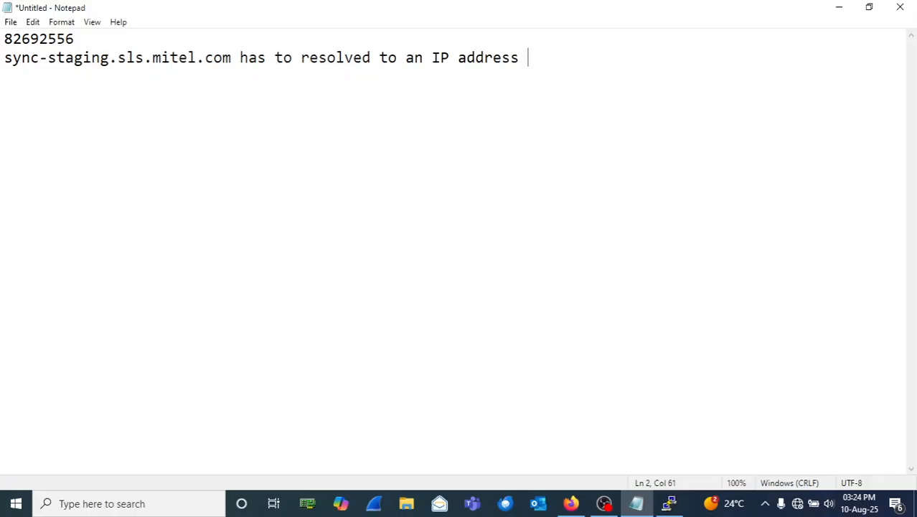
pyautogui.write('by the con')
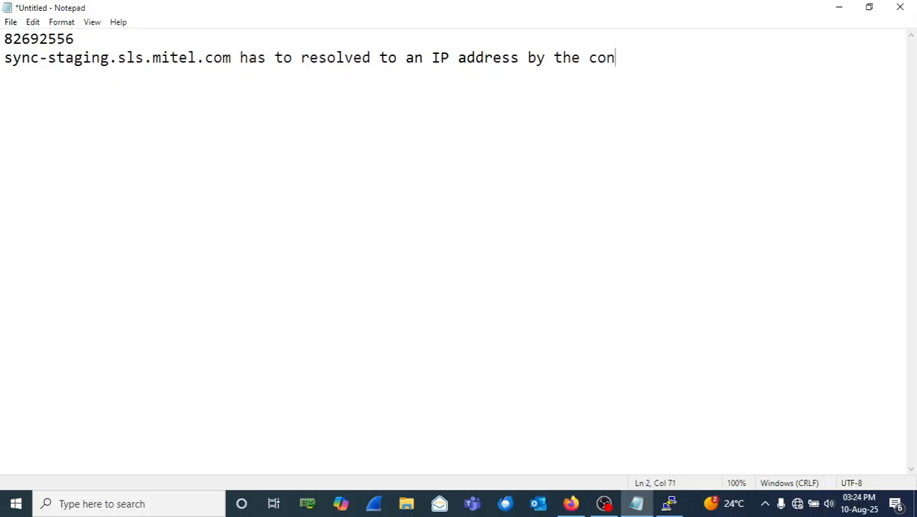
pyautogui.write('troller')
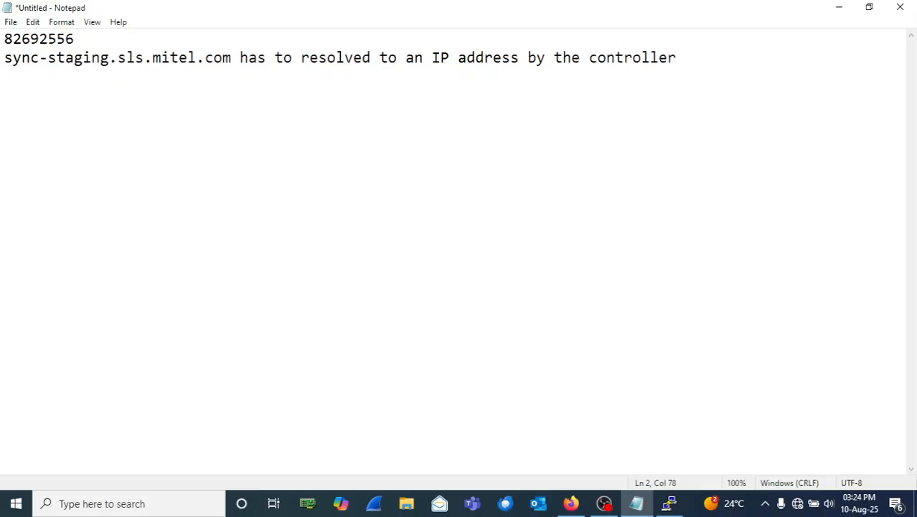
pyautogui.write(' b')
pyautogui.press('BackSpace')
pyautogui.write('so that')
pyautogui.write(' the cont')
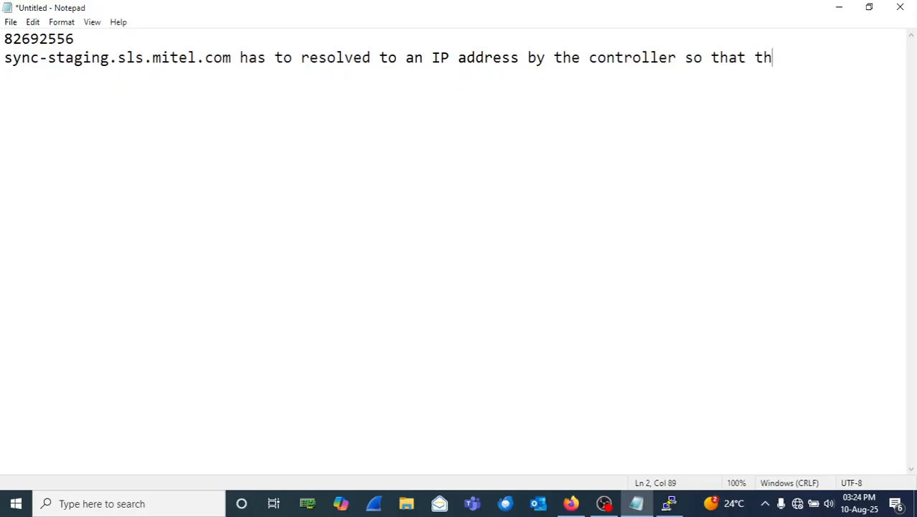
pyautogui.write('roller')
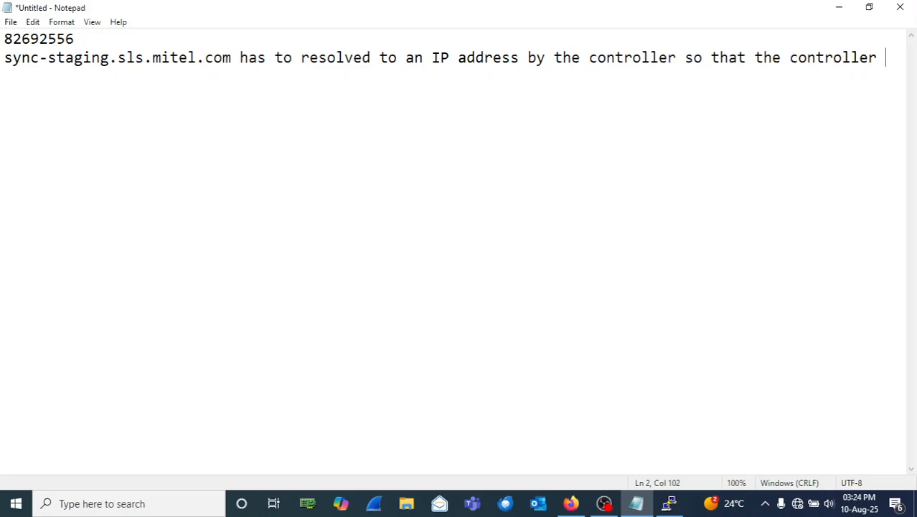
pyautogui.write(' can use ')
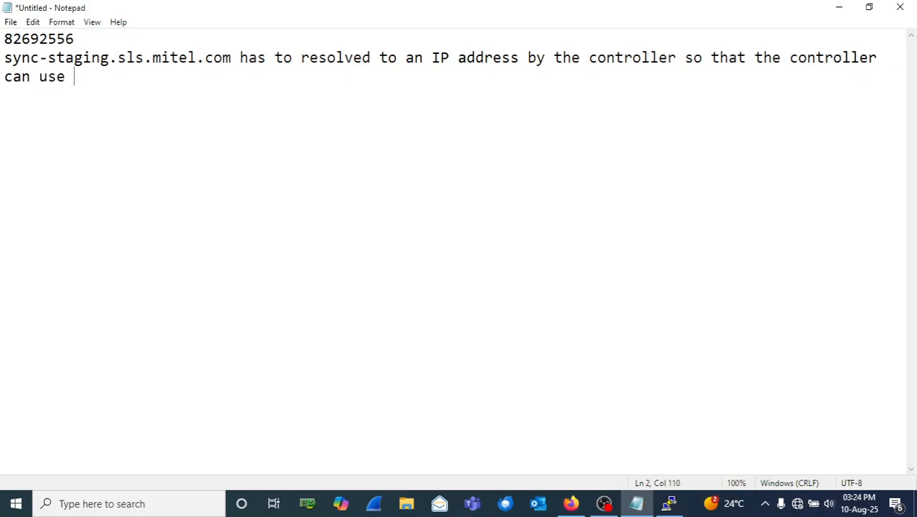
pyautogui.write('the IP a')
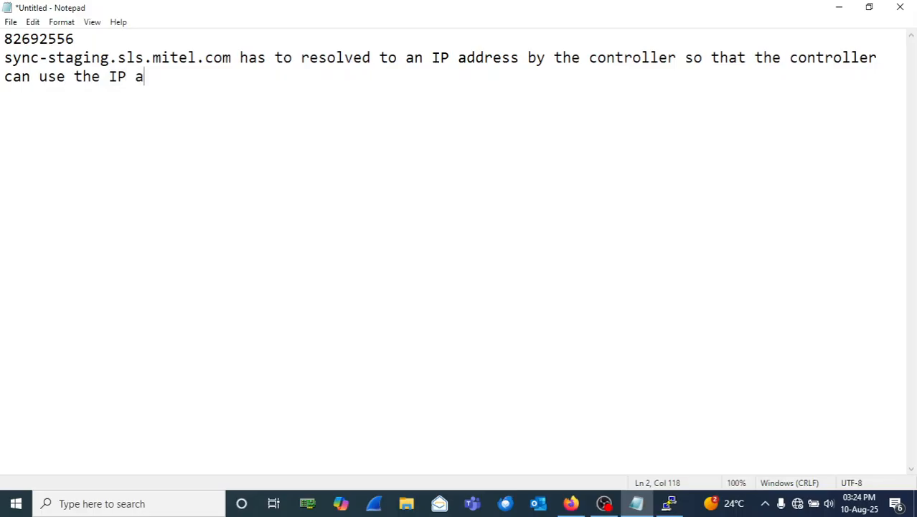
pyautogui.write('ddress to ')
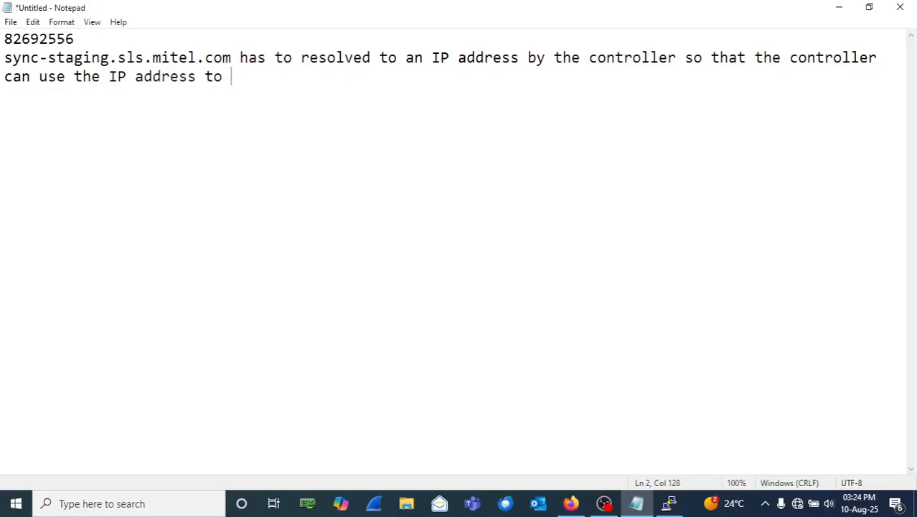
pyautogui.write('reach the ')
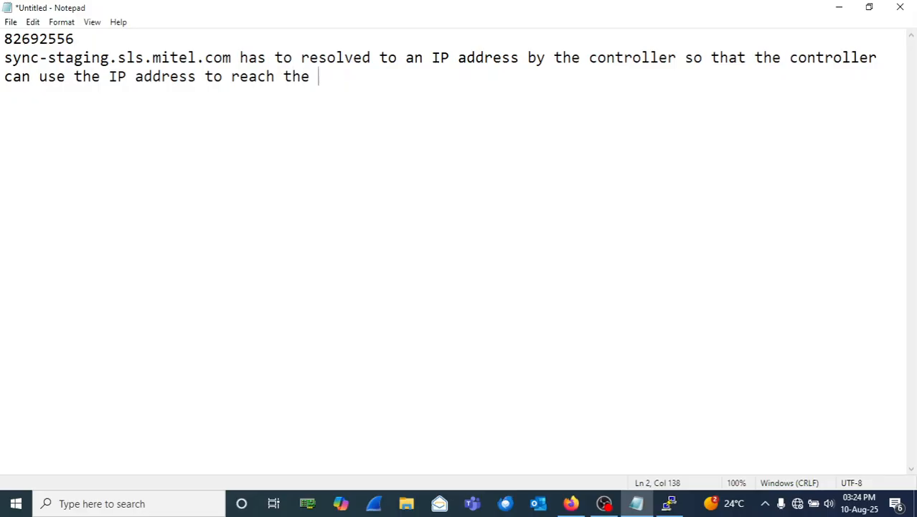
pyautogui.write('Mitel Lic')
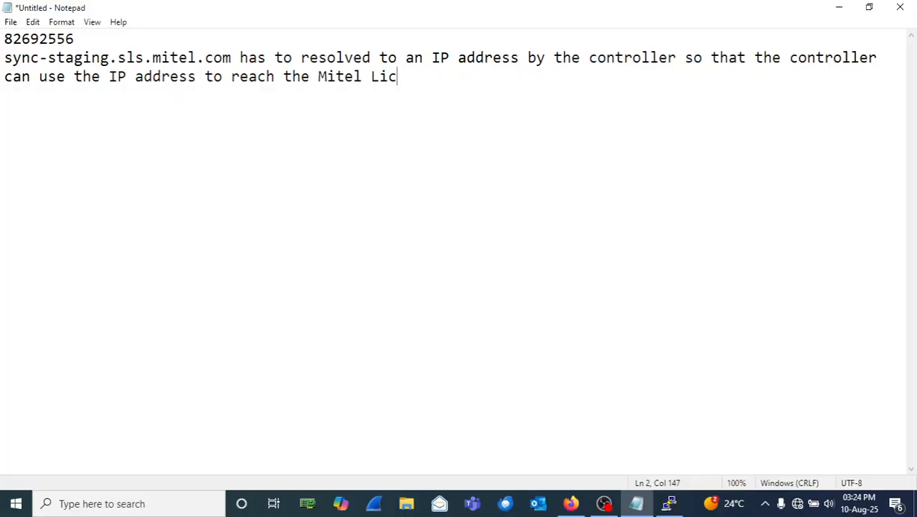
pyautogui.write('ense Server on')
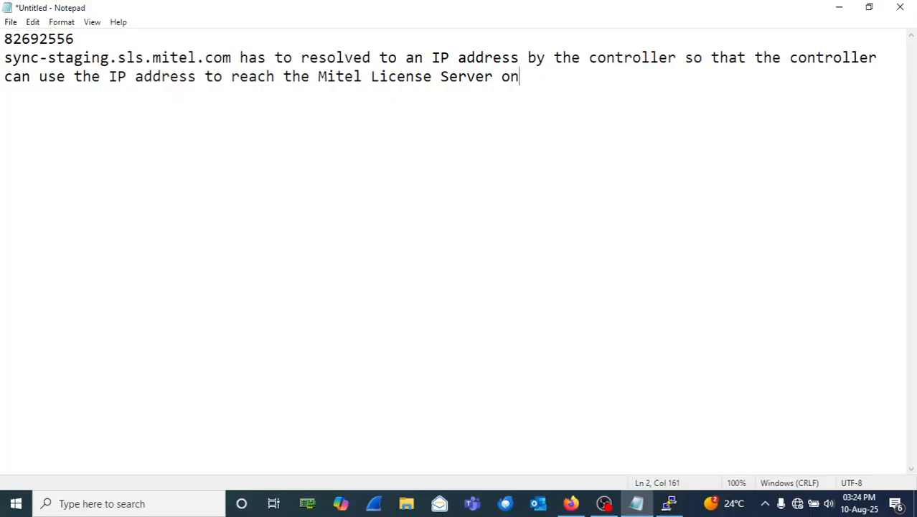
pyautogui.write(' the internet')
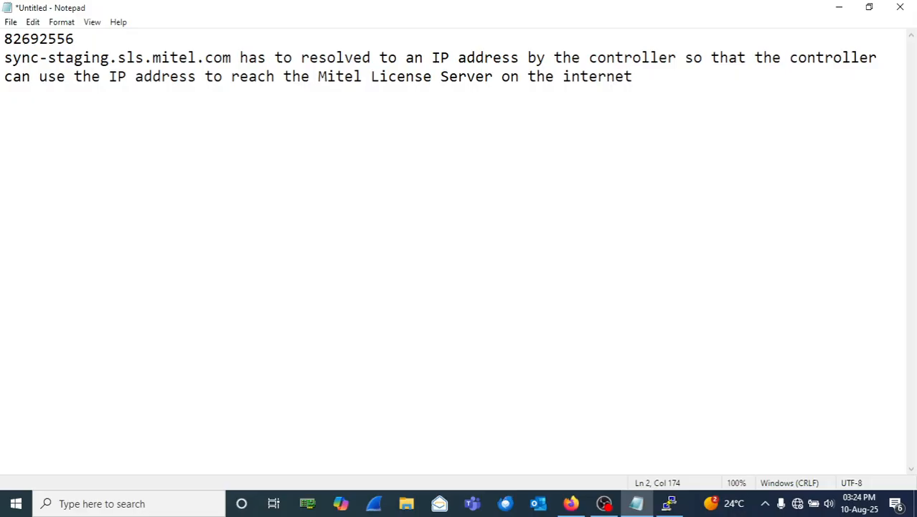
pyautogui.press('Return')
# Step: Add the lines 'DNS server IP address = 8.8.8.8' and 'MIVB IP = 192.168.1.2 GW = 192.168.1.1'
pyautogui.write('DNS serv')
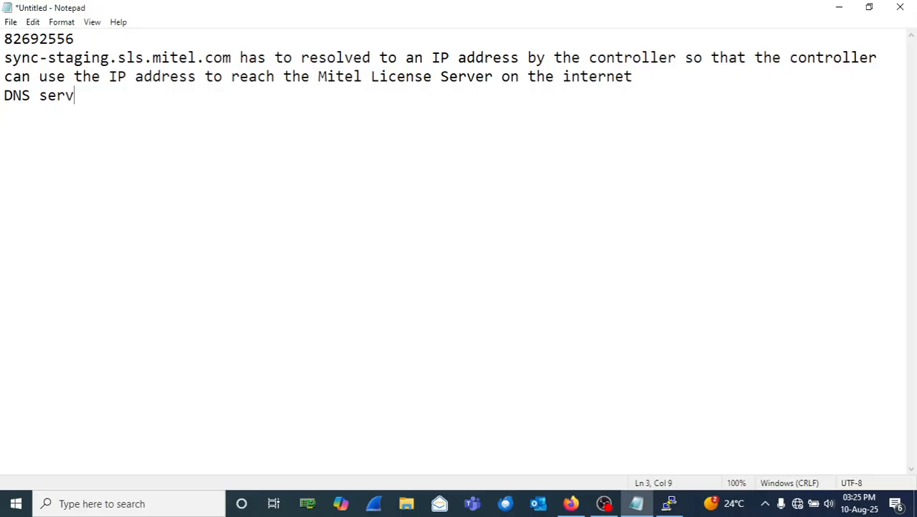
pyautogui.write('er IP address ')
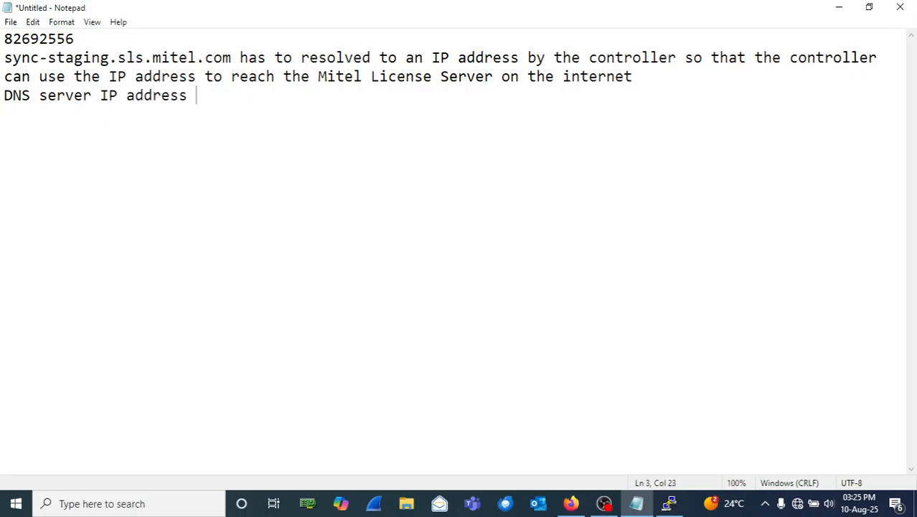
pyautogui.write('= 8.8.8.8')
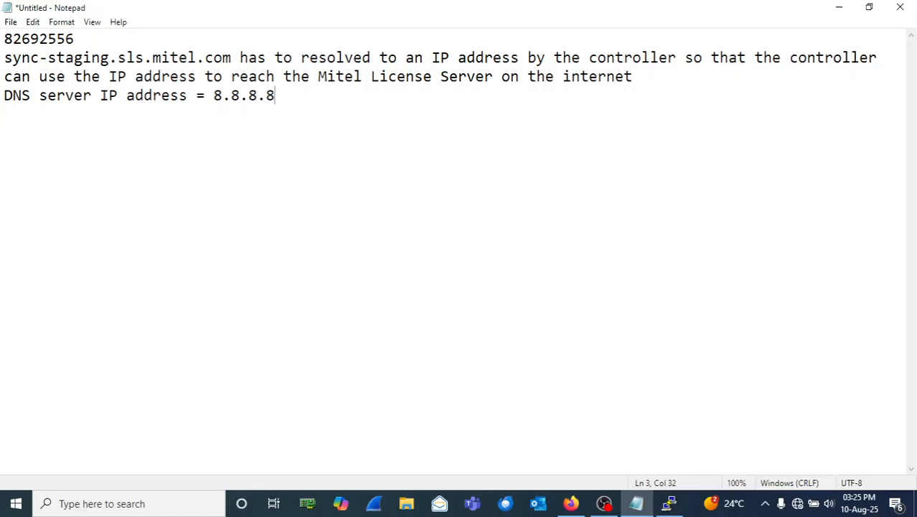
pyautogui.press('Return')
pyautogui.write('MIVB IP ')
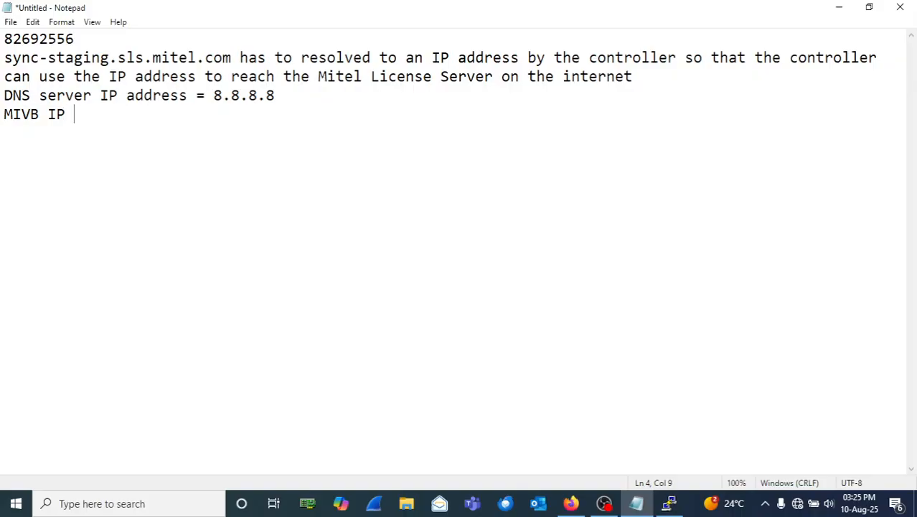
pyautogui.write('= 192.168.1.2')
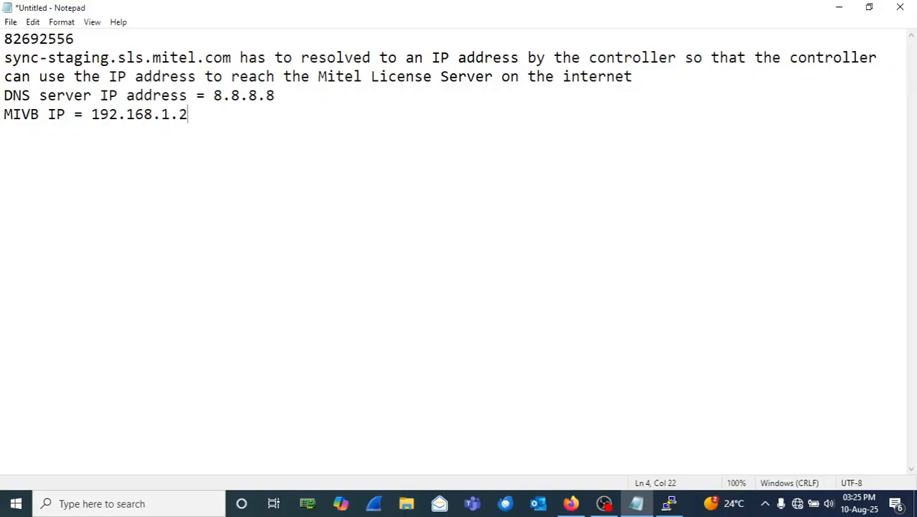
pyautogui.write(' GW')
pyautogui.write(' = ')
pyautogui.write('192.168.1')
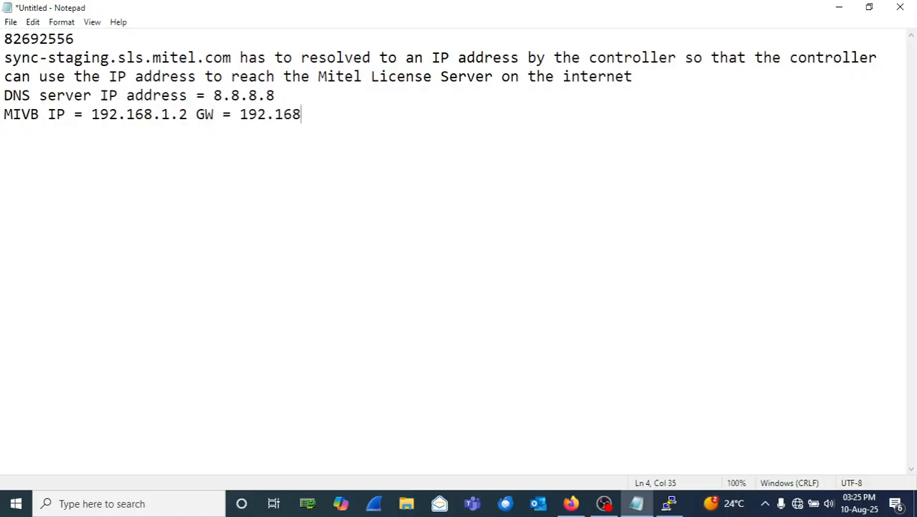
pyautogui.write('.1')
# Step: Copy the license server hostname sync-staging.sls.mitel.com from line 2
pyautogui.moveTo(4, 114); pyautogui.dragTo(85, 118)
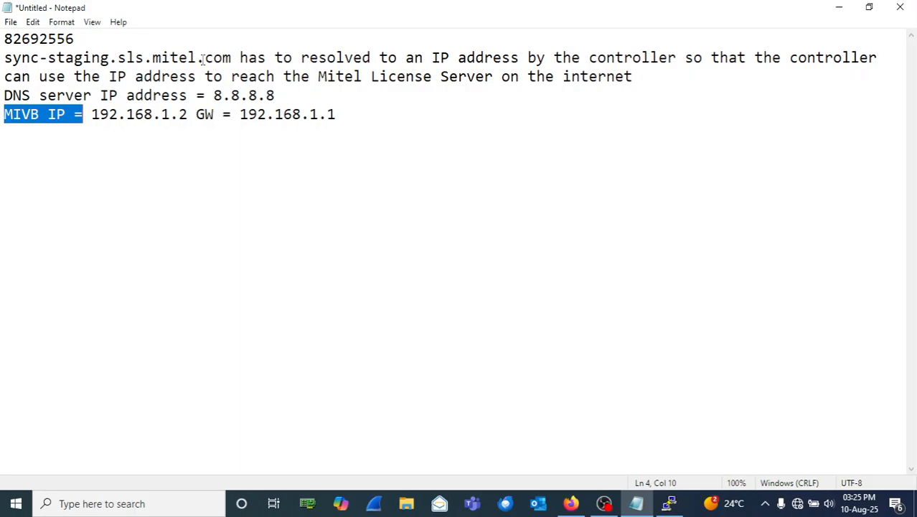
pyautogui.moveTo(231, 59); pyautogui.dragTo(5, 59)
pyautogui.rightClick(5, 63)
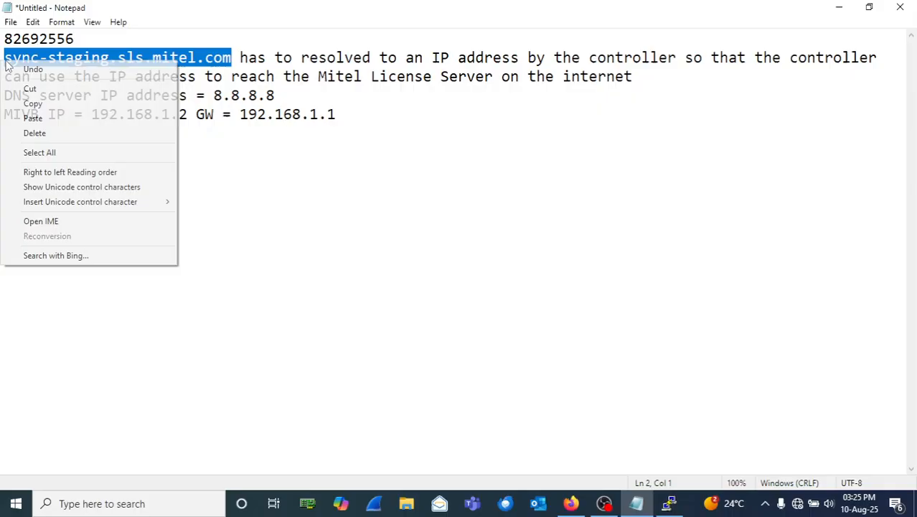
pyautogui.click(33, 104)
pyautogui.click(376, 133)
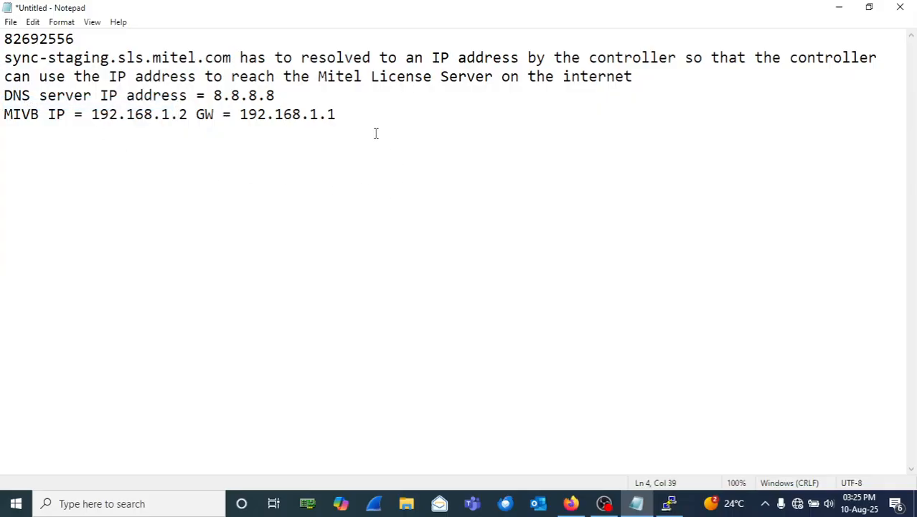
pyautogui.press('Return')
# Step: Add the line 'FQDN for the Mitel License Server = sync-staging.sls.mitel.com'
pyautogui.write('FQDN for t')
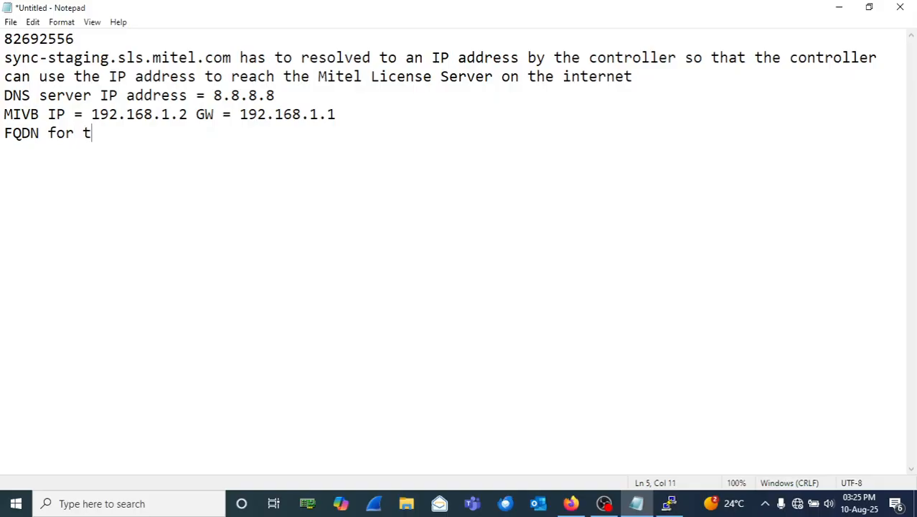
pyautogui.write('he Mite')
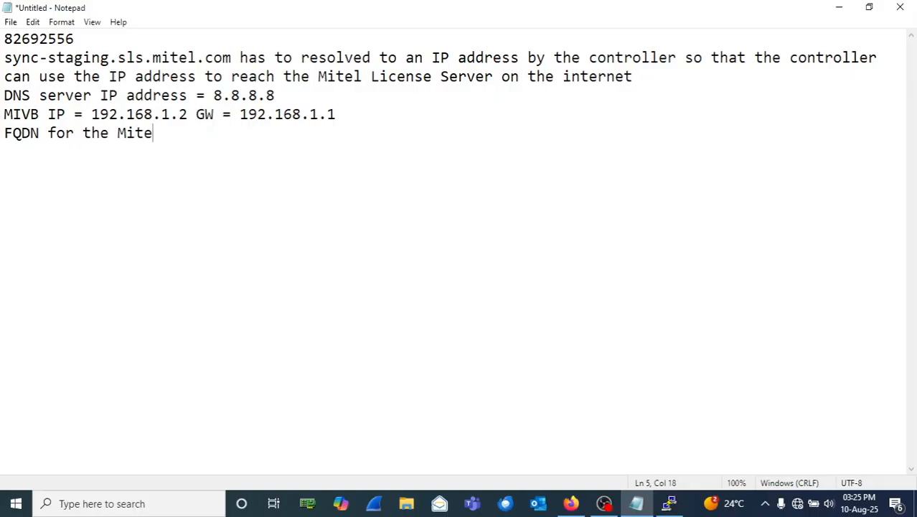
pyautogui.write('l License Server')
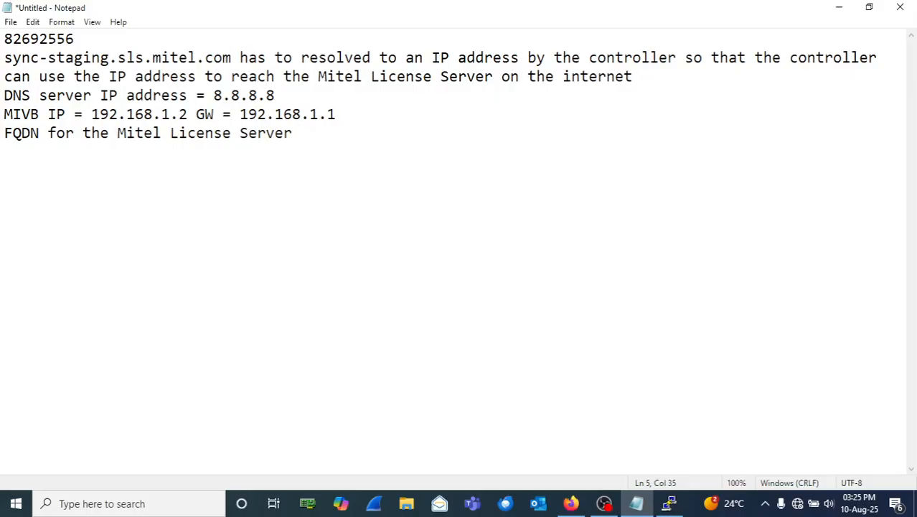
pyautogui.write(' =')
pyautogui.hotkey('ctrl', 'v')
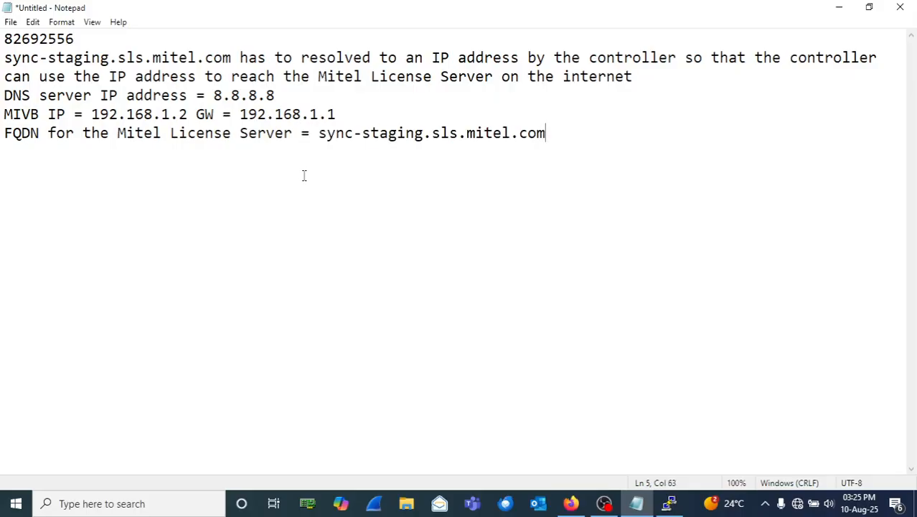
pyautogui.doubleClick(326, 133)
pyautogui.moveTo(370, 138); pyautogui.dragTo(545, 157)
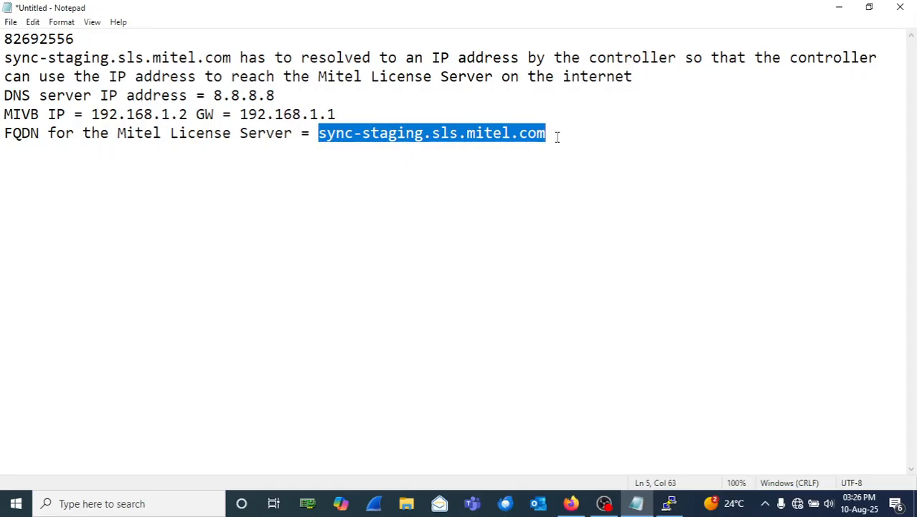
pyautogui.click(557, 137)
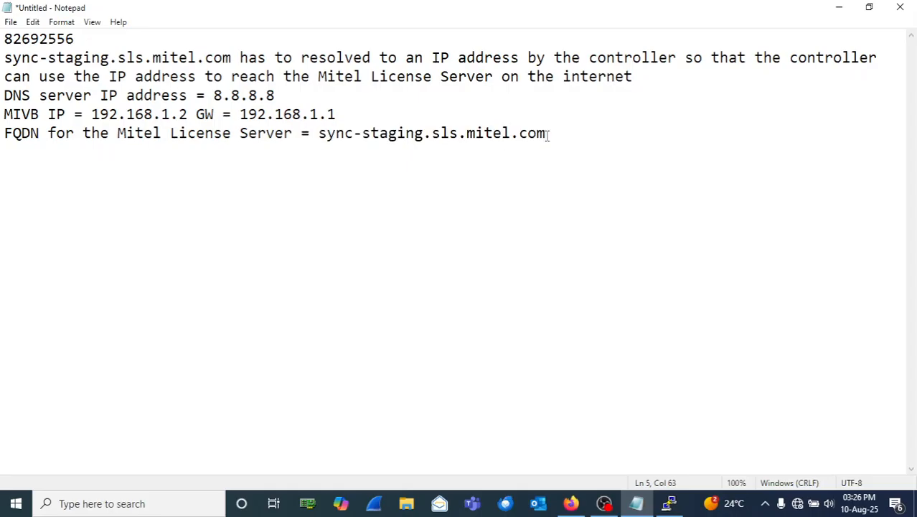
# Step: Highlight the DNS address 8.8.8.8, gateway 192.168.1.1 and the license server FQDN while explaining
pyautogui.moveTo(276, 95); pyautogui.dragTo(214, 94)
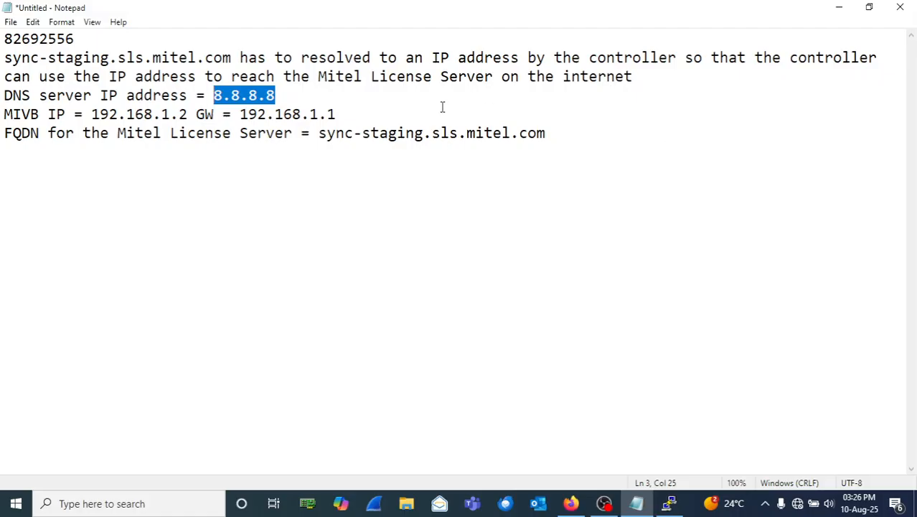
pyautogui.click(340, 116)
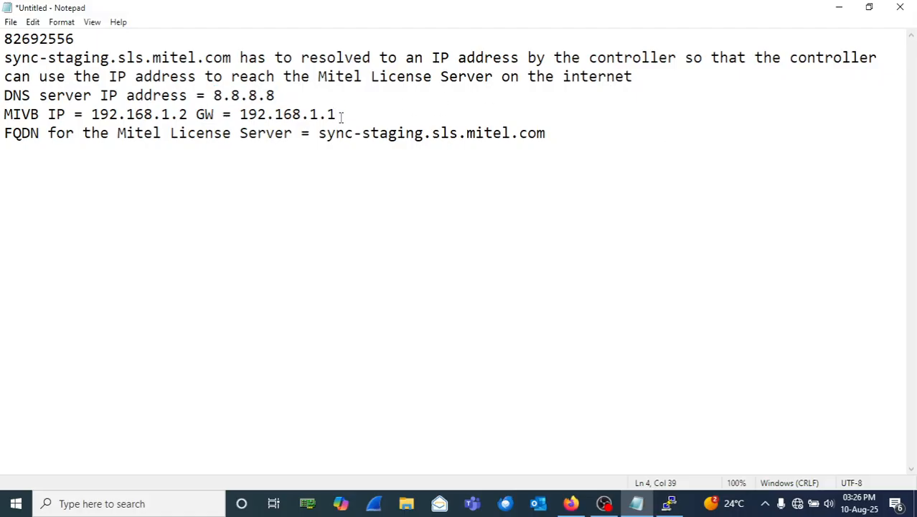
pyautogui.moveTo(341, 116); pyautogui.dragTo(241, 116)
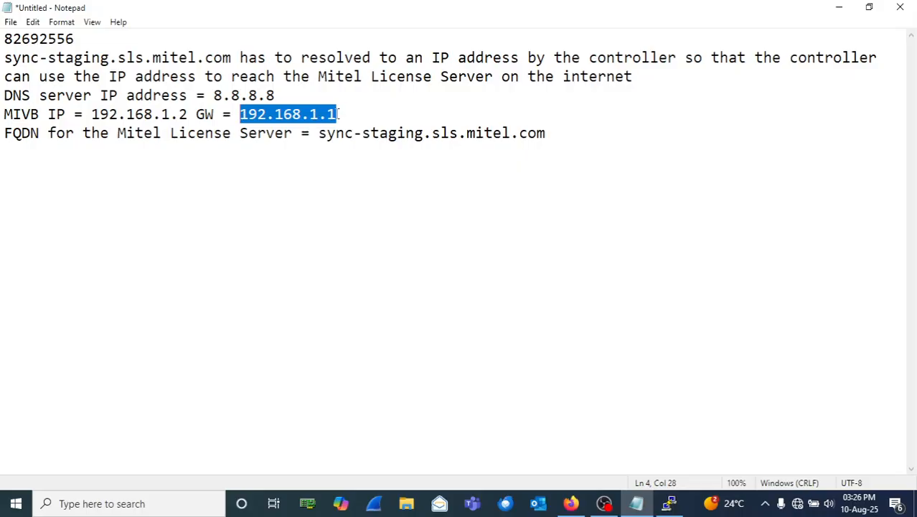
pyautogui.moveTo(232, 94); pyautogui.dragTo(215, 94)
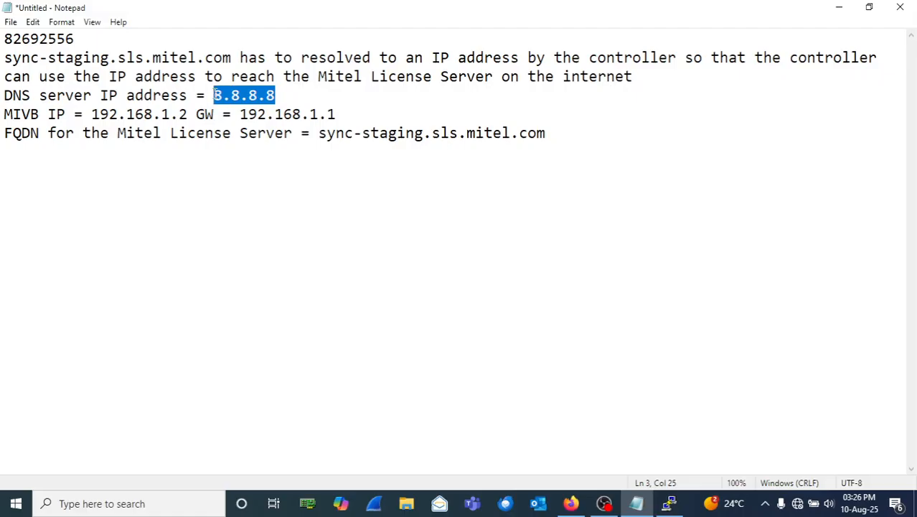
pyautogui.doubleClick(324, 134)
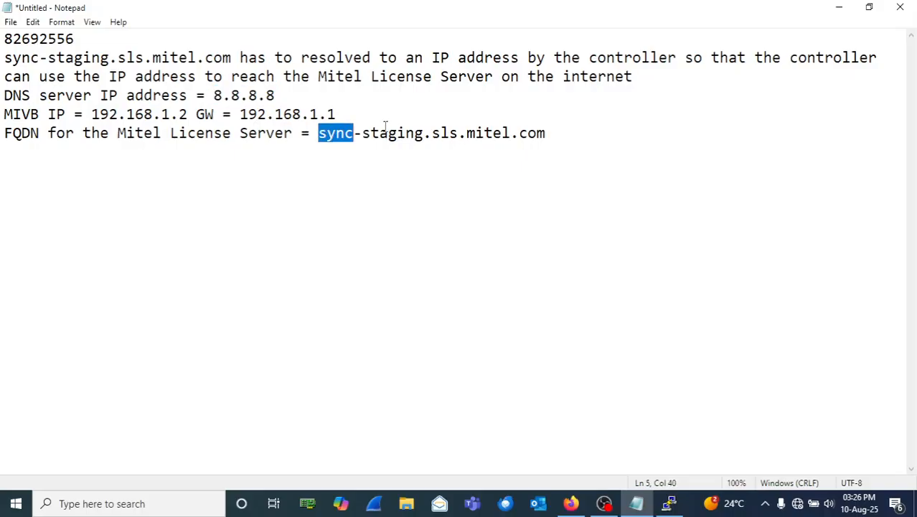
pyautogui.moveTo(385, 126); pyautogui.dragTo(547, 133)
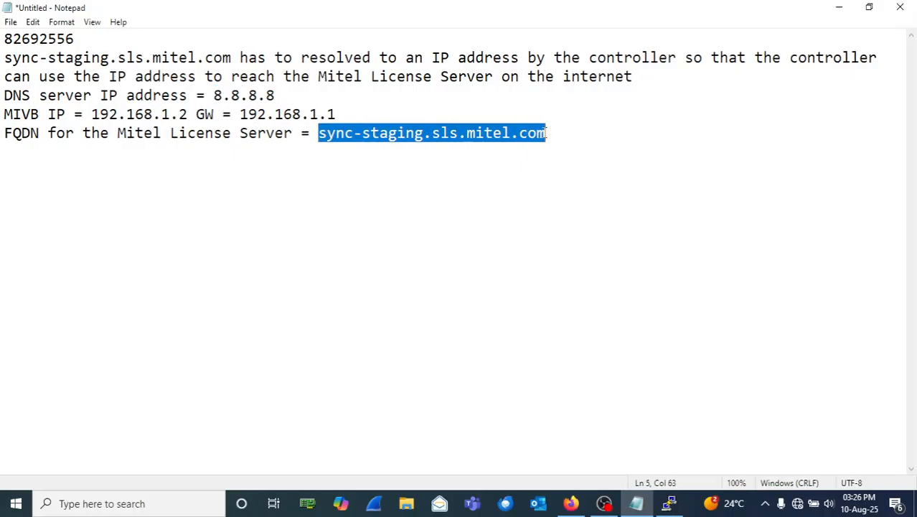
# Step: Append an X after gateway 192.168.1.1, then re-highlight the DNS, gateway and FQDN values
pyautogui.click(344, 112)
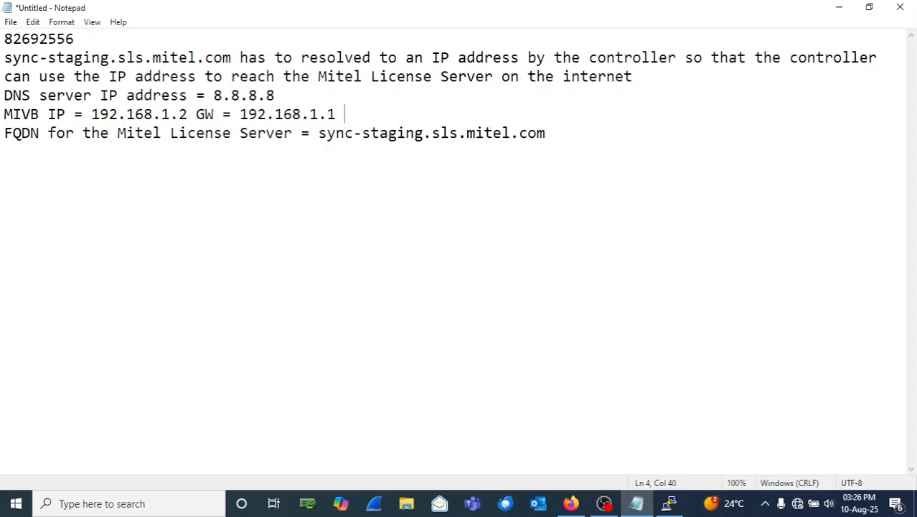
pyautogui.write('X')
pyautogui.moveTo(354, 114); pyautogui.dragTo(345, 114)
pyautogui.moveTo(213, 95); pyautogui.dragTo(281, 96)
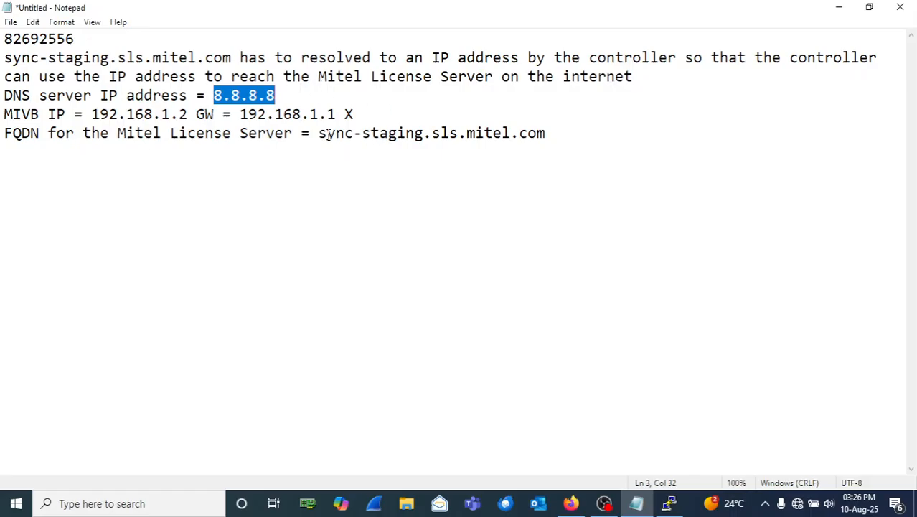
pyautogui.moveTo(319, 134); pyautogui.dragTo(546, 142)
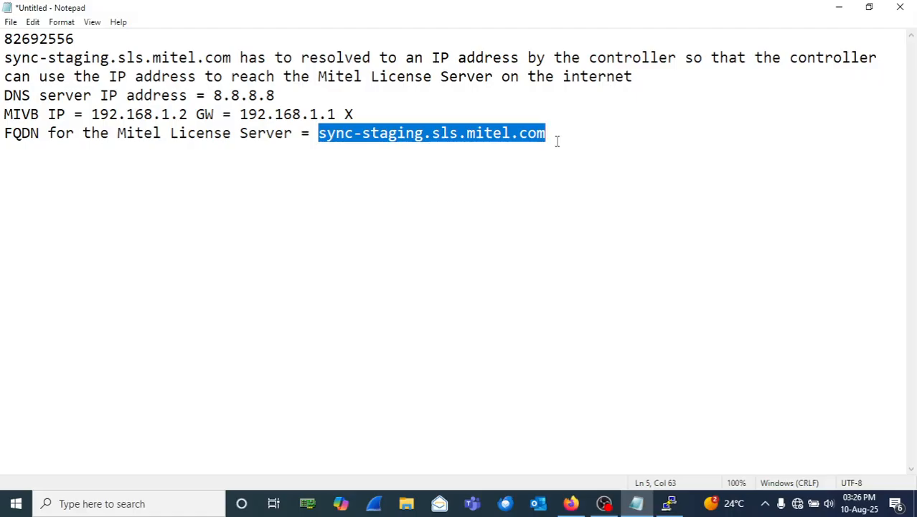
pyautogui.click(557, 142)
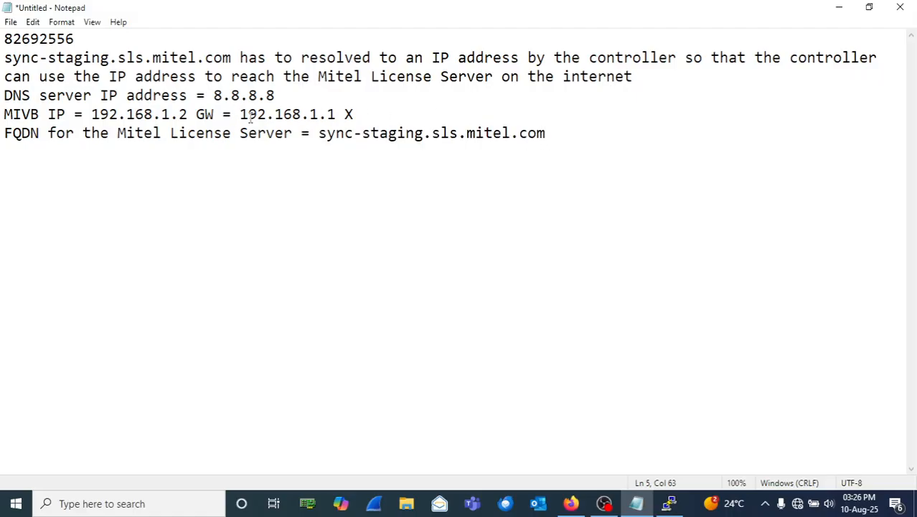
pyautogui.moveTo(240, 114); pyautogui.dragTo(335, 116)
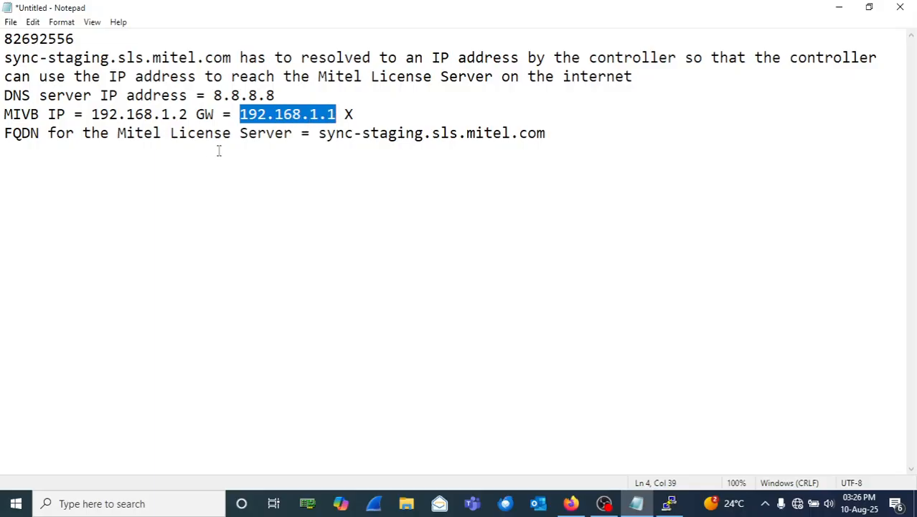
pyautogui.moveTo(214, 94); pyautogui.dragTo(273, 95)
pyautogui.moveTo(327, 134); pyautogui.dragTo(497, 143)
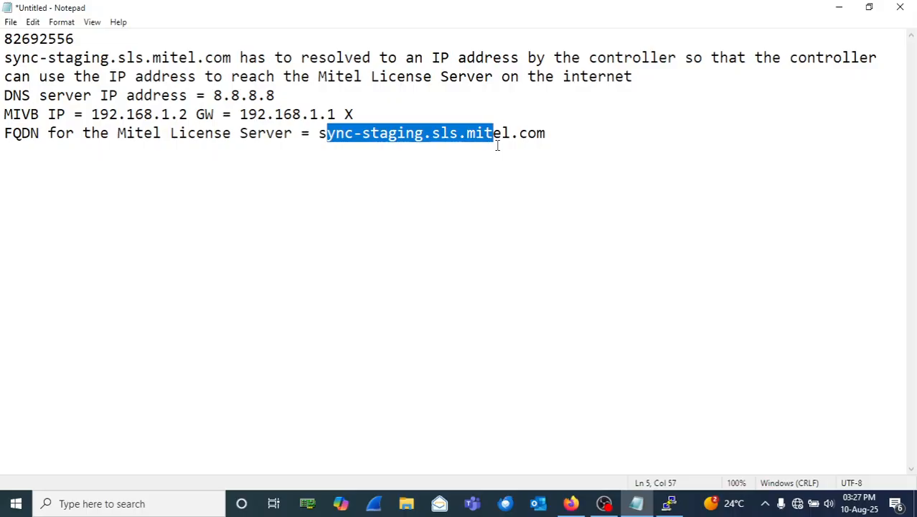
pyautogui.hotkey('ctrl', 'x')
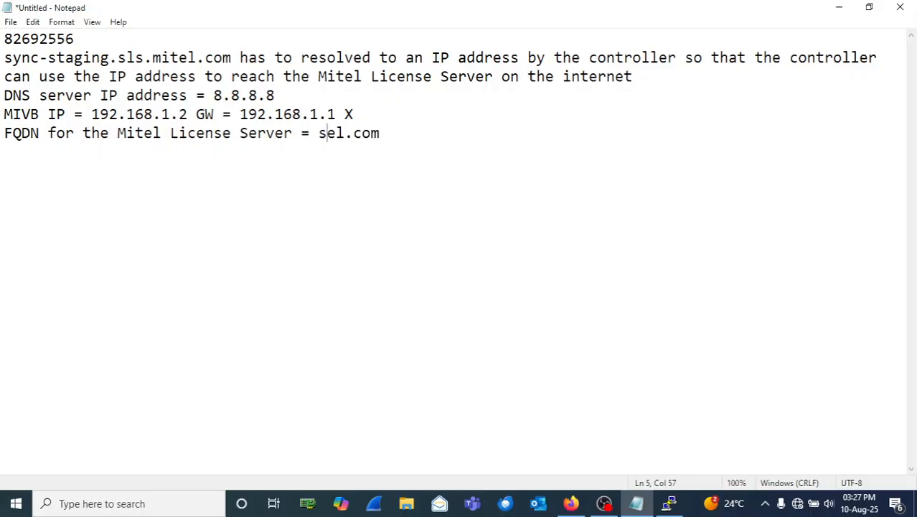
pyautogui.hotkey('ctrl', 'z')
pyautogui.hotkey('ctrl', 'z')
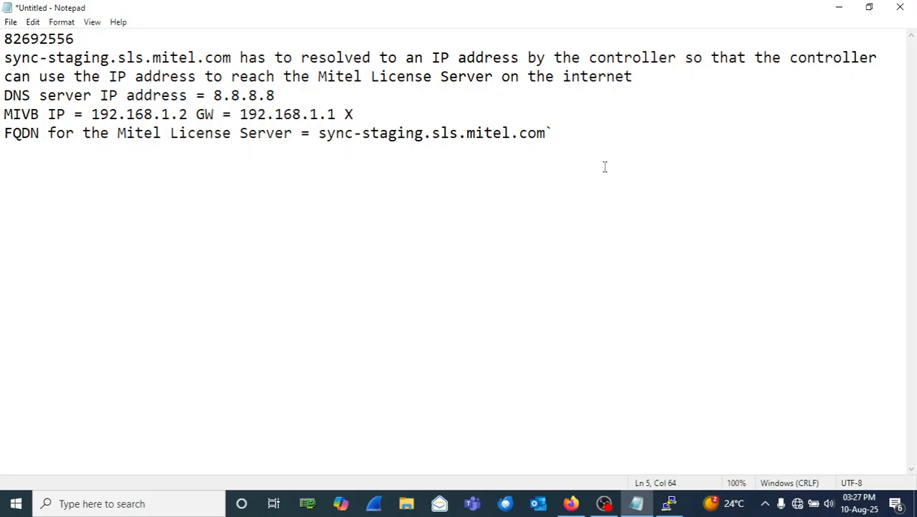
# Step: Remove the stray character after the FQDN, close the PuTTY console, and return to Firefox
pyautogui.press('BackSpace')
pyautogui.click(670, 504)
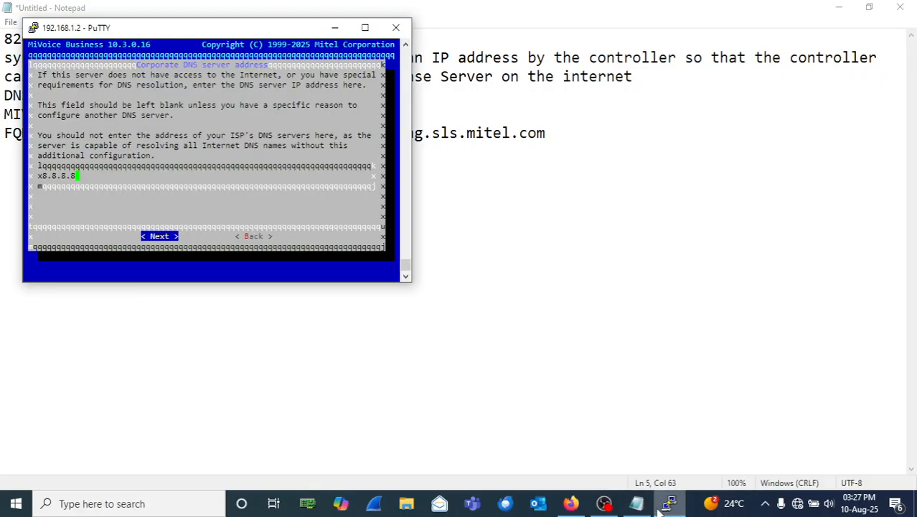
pyautogui.click(395, 27)
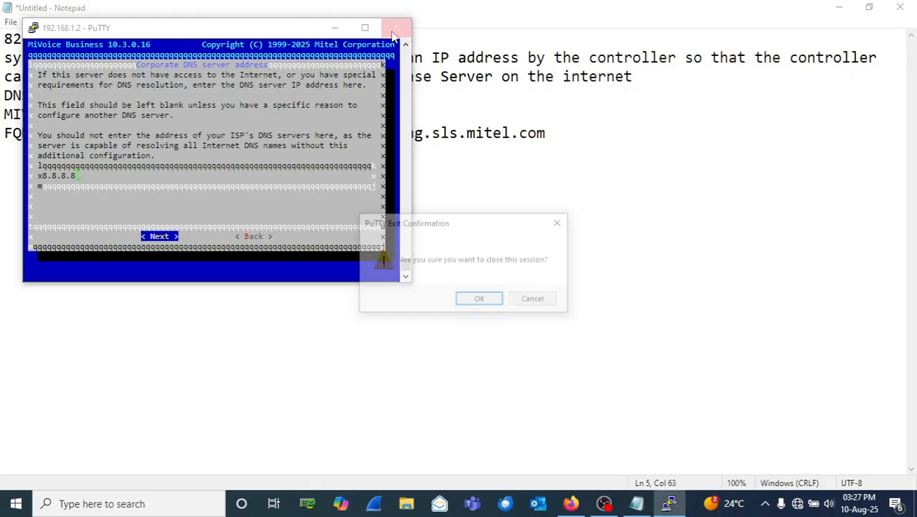
pyautogui.click(477, 298)
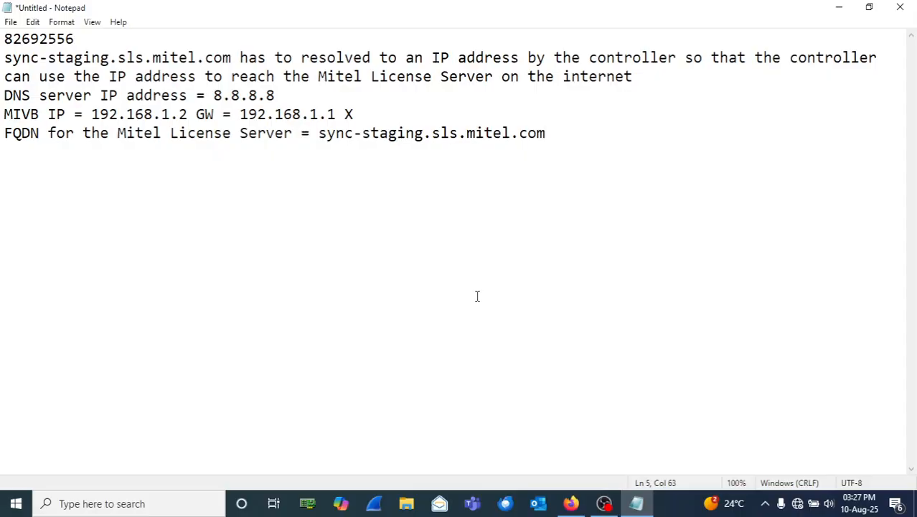
pyautogui.click(576, 503)
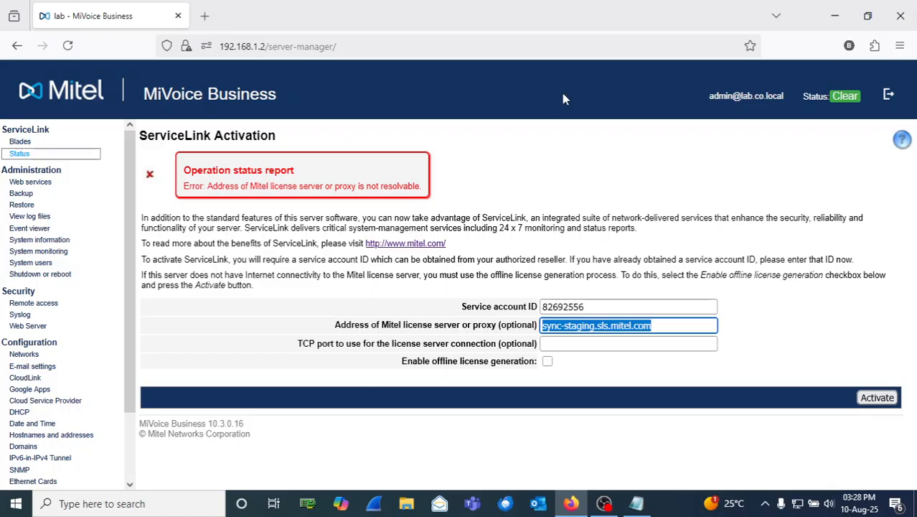
# Step: Launch PuTTY and log in to 192.168.1.2 as root
pyautogui.click(161, 508)
pyautogui.write('put')
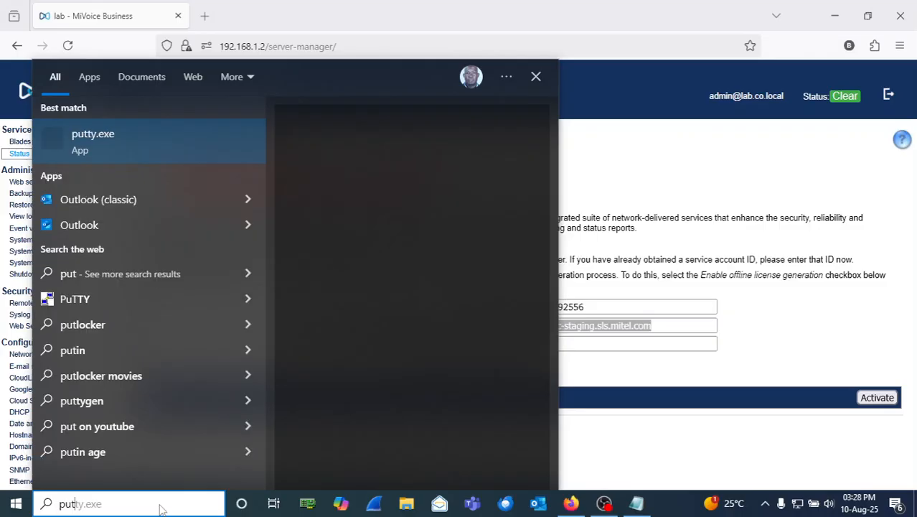
pyautogui.press('Return')
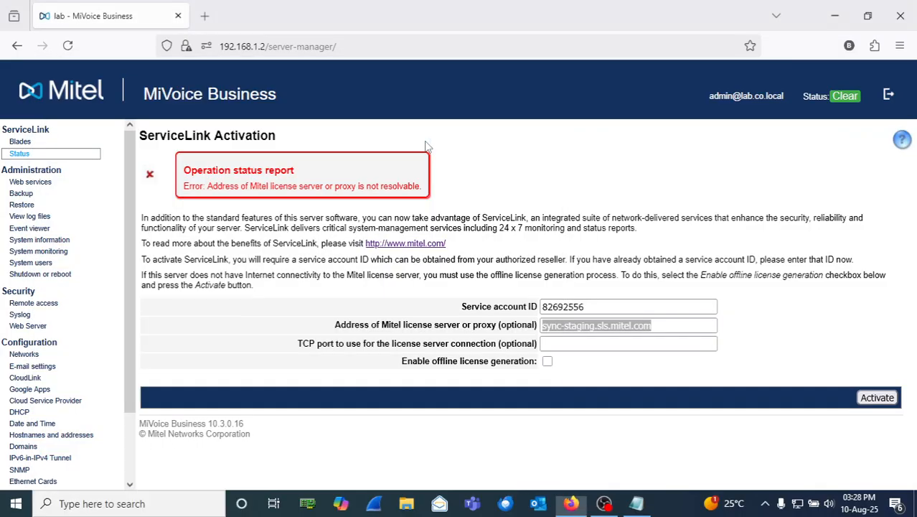
pyautogui.write('19')
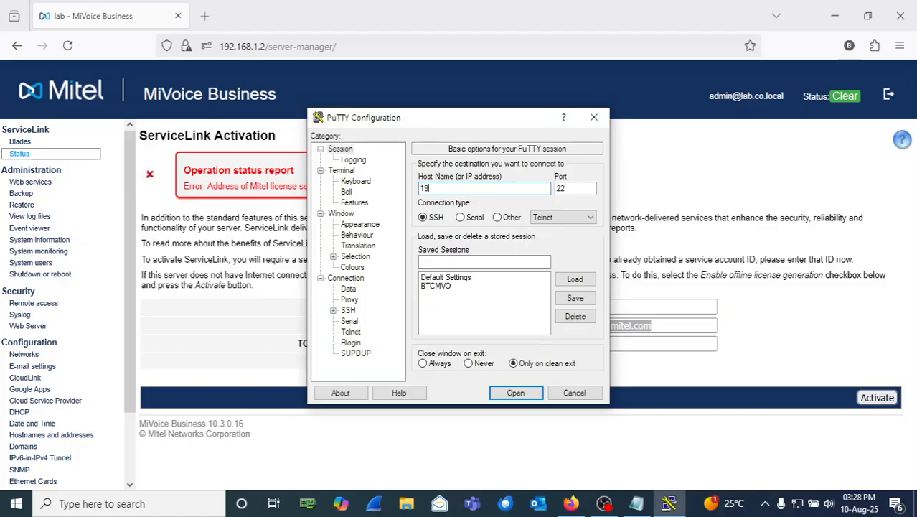
pyautogui.write('2.168.1.2')
pyautogui.press('Return')
pyautogui.write('root')
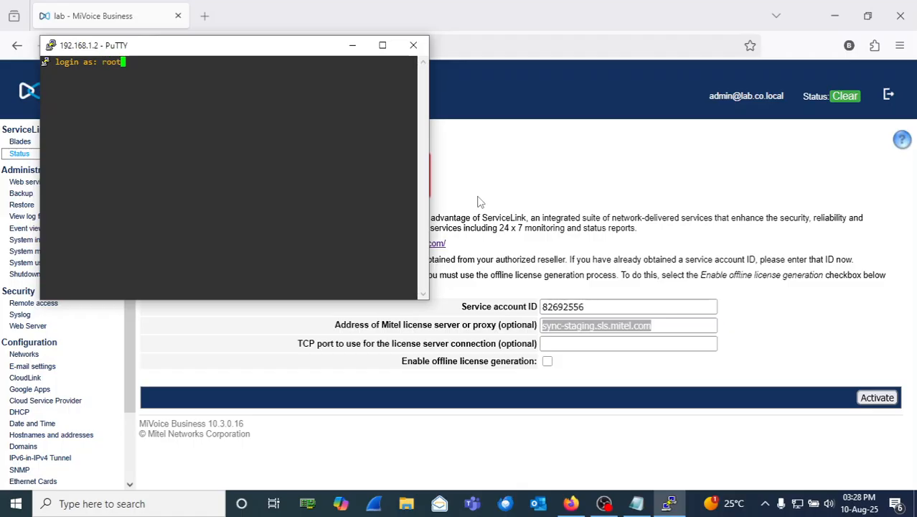
pyautogui.press('Return')
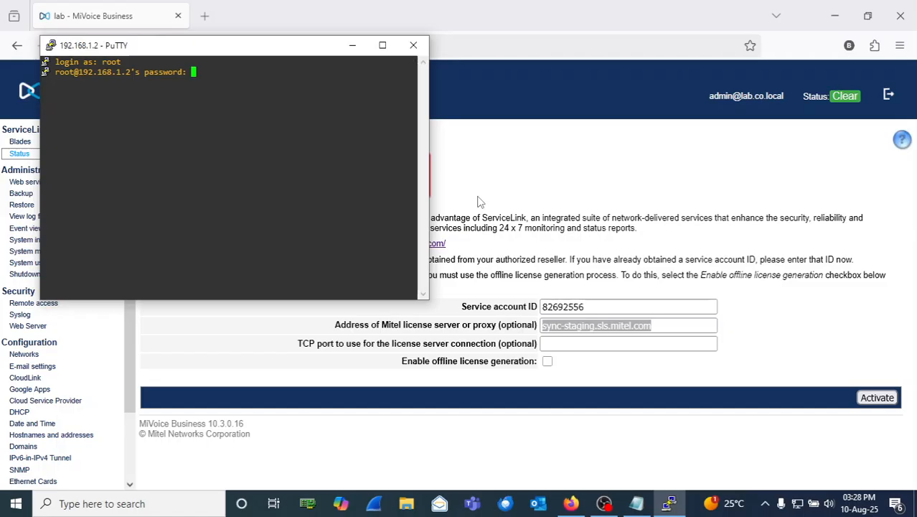
pyautogui.press('Return')
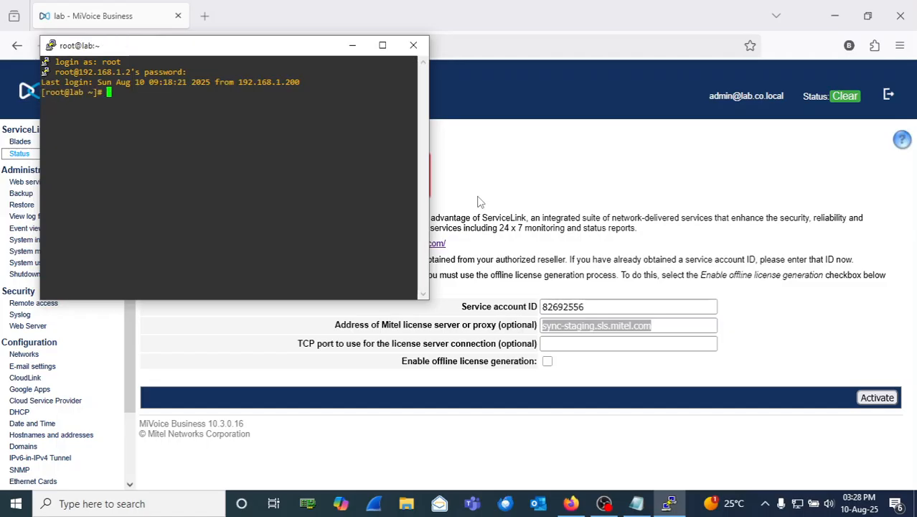
# Step: Ping gateway 192.168.1.1 and then 8.8.8.8, stopping each to view statistics
pyautogui.write('ping ')
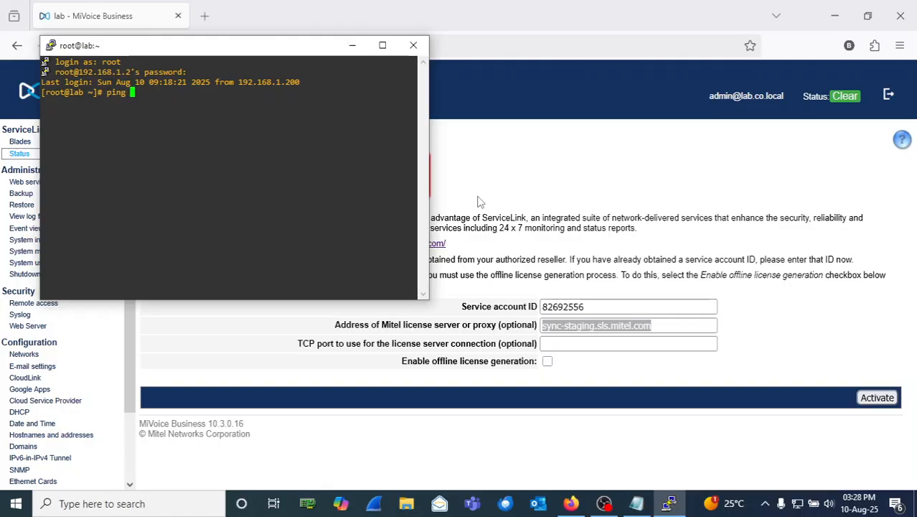
pyautogui.write('192.168.1.1')
pyautogui.press('Return')
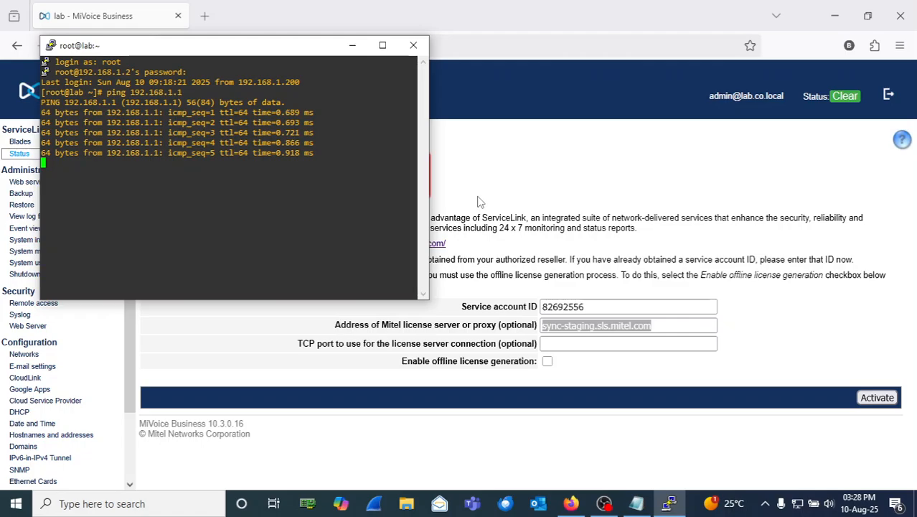
pyautogui.hotkey('ctrl', 'c')
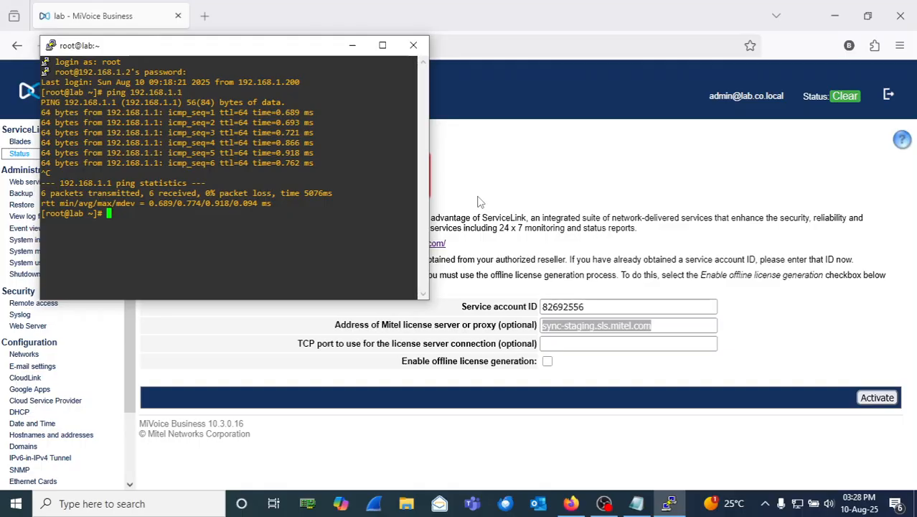
pyautogui.write('ping 8.8.8.8')
pyautogui.press('Return')
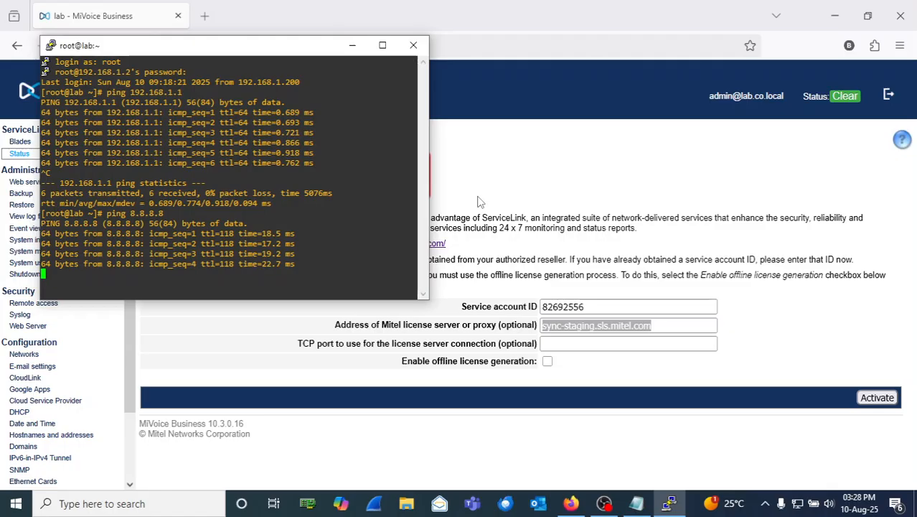
pyautogui.hotkey('ctrl', 'c')
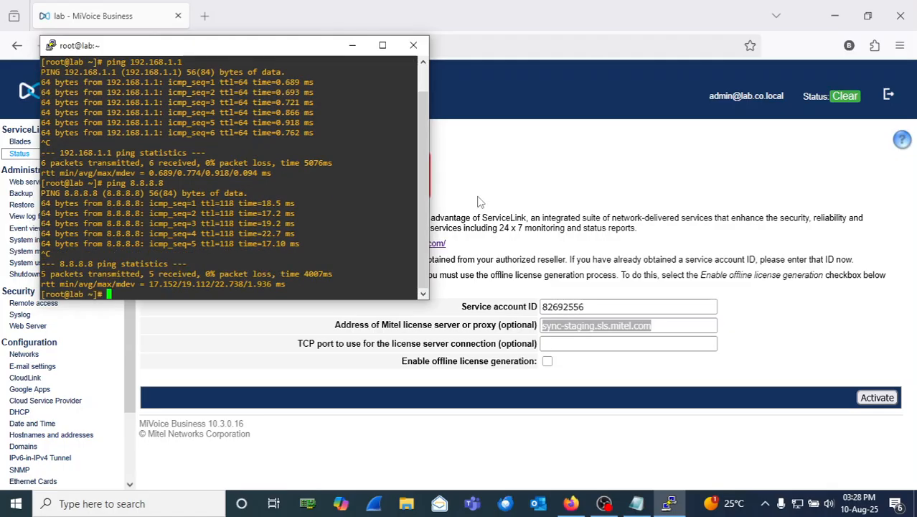
# Step: Exit the PuTTY session, then submit ServiceLink activation on the Activation page
pyautogui.write('exit')
pyautogui.press('Return')
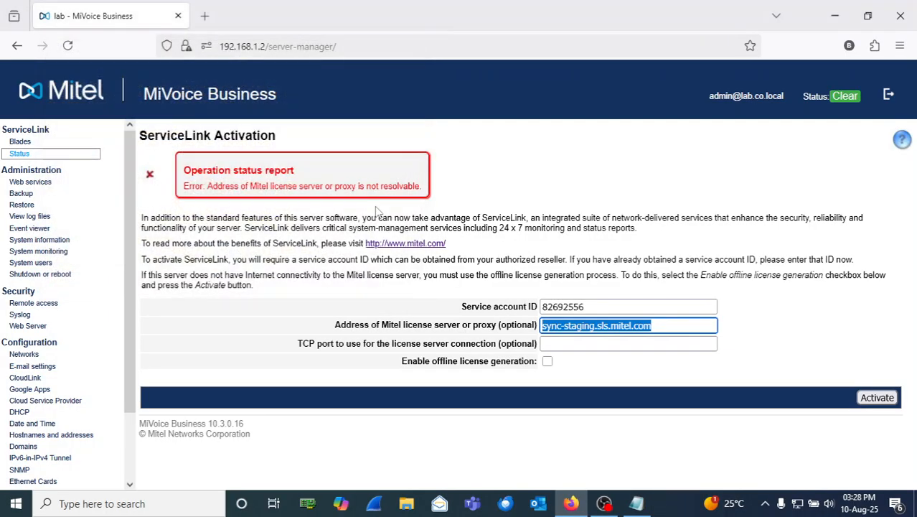
pyautogui.click(834, 363)
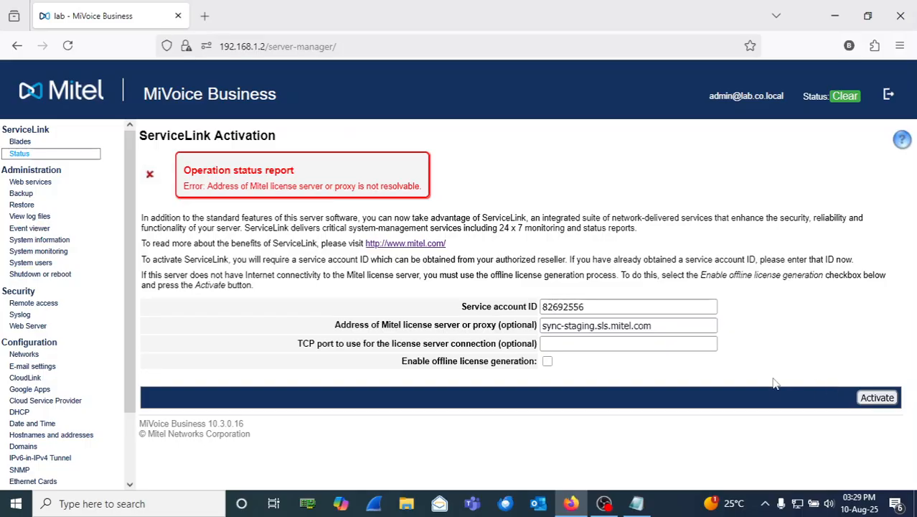
pyautogui.click(868, 400)
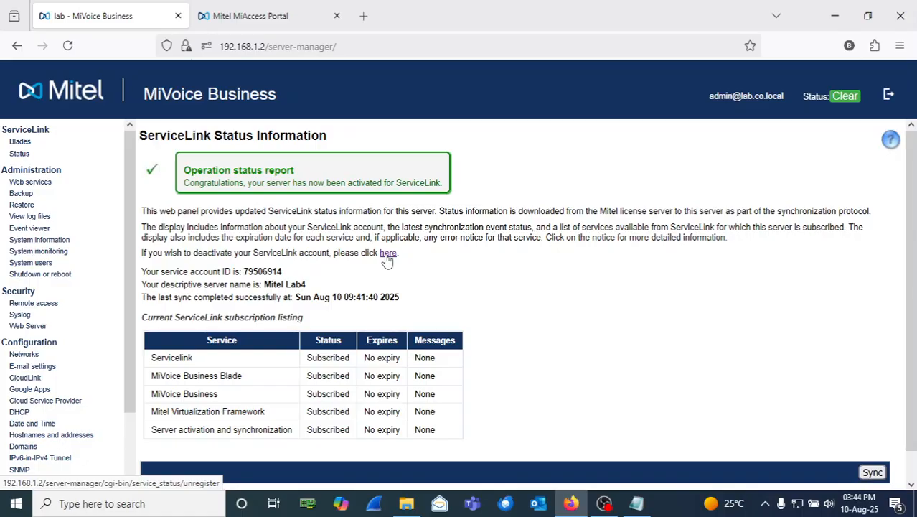
# Step: Launch PuTTY and log in to 192.168.1.2 as admin
pyautogui.click(132, 507)
pyautogui.write('putty')
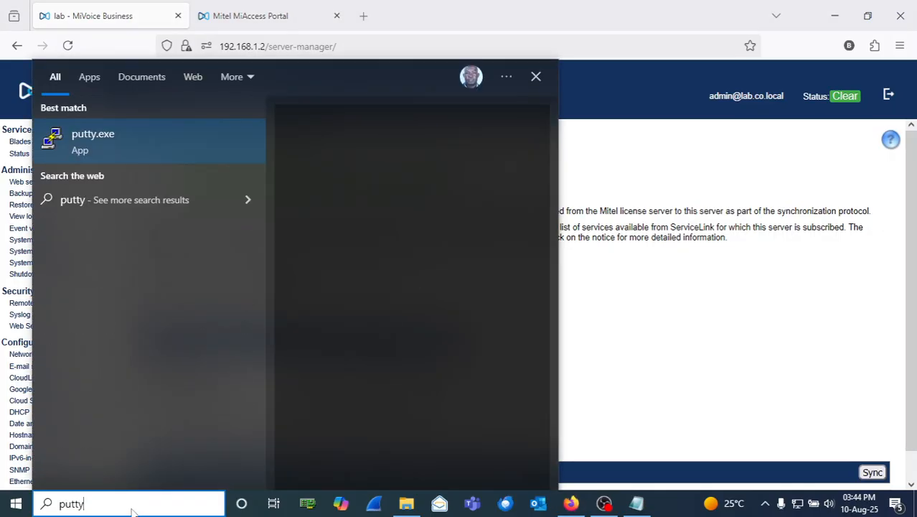
pyautogui.click(424, 155)
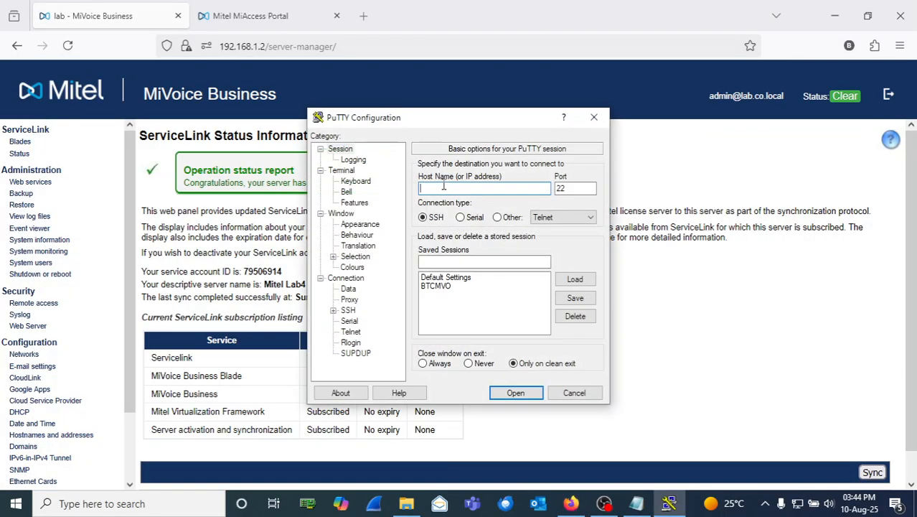
pyautogui.write('192.168.1.2')
pyautogui.press('Return')
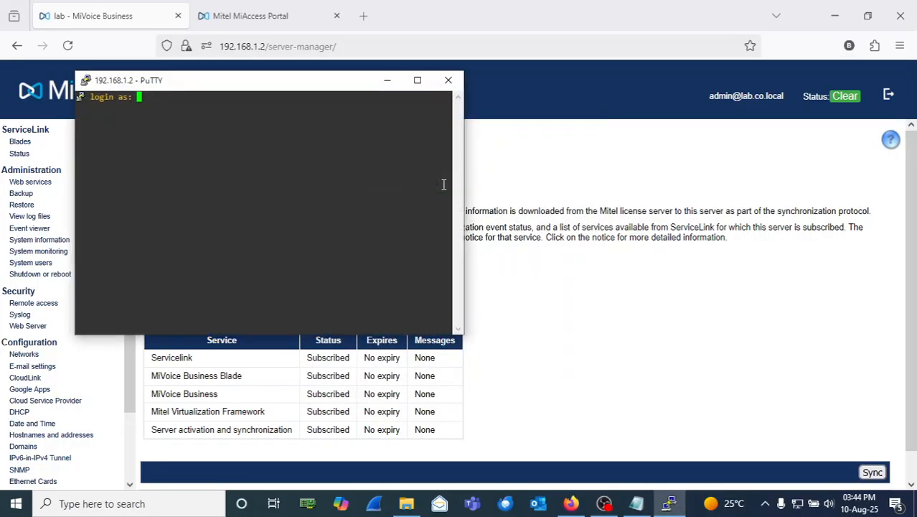
pyautogui.write('admin')
pyautogui.press('Return')
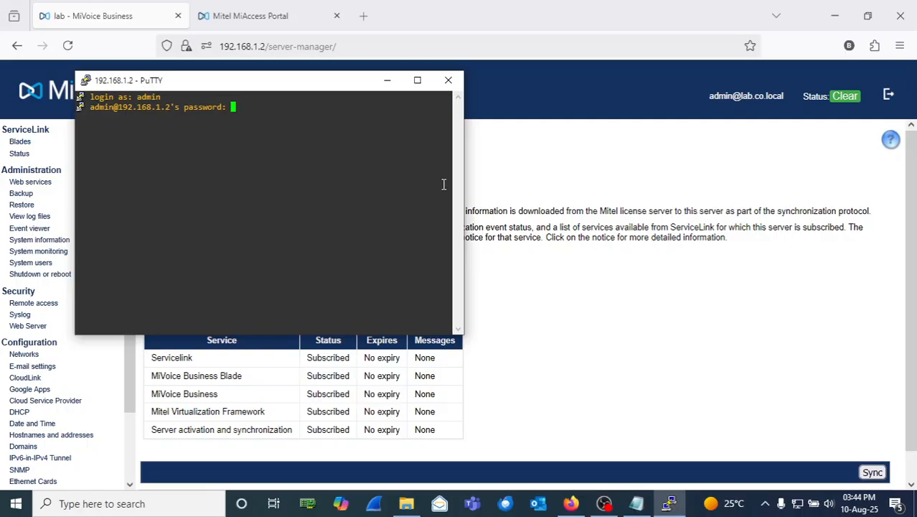
pyautogui.press('Return')
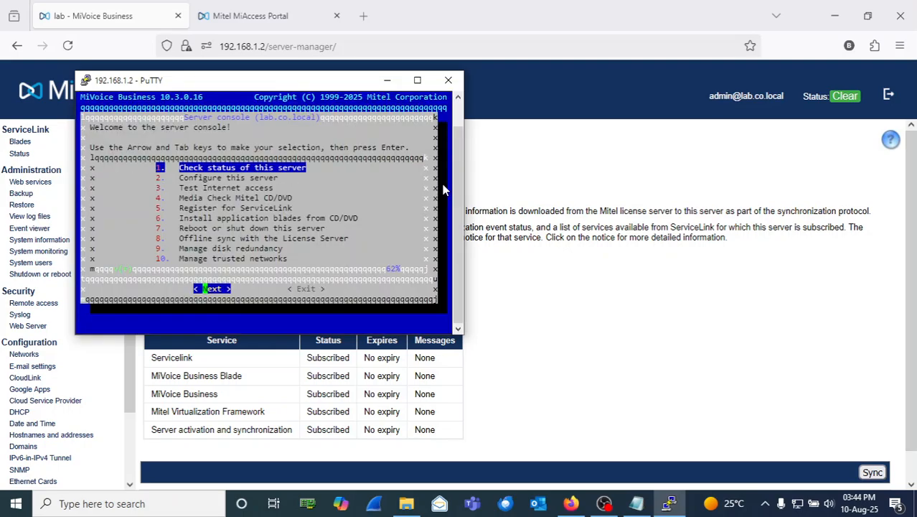
# Step: Start 'Configure this server' and accept the default domain, system name, adapter and address settings
pyautogui.press('Down')
pyautogui.press('Return')
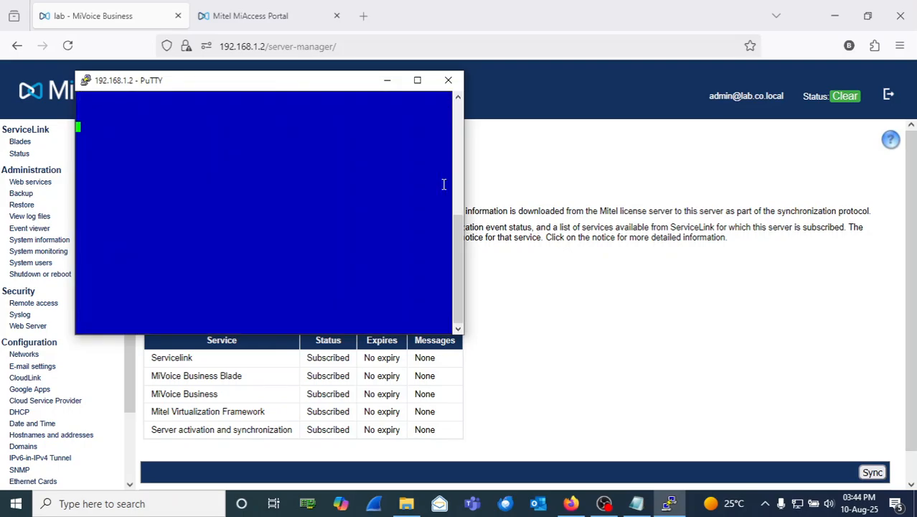
pyautogui.press('Return')
pyautogui.press('Return')
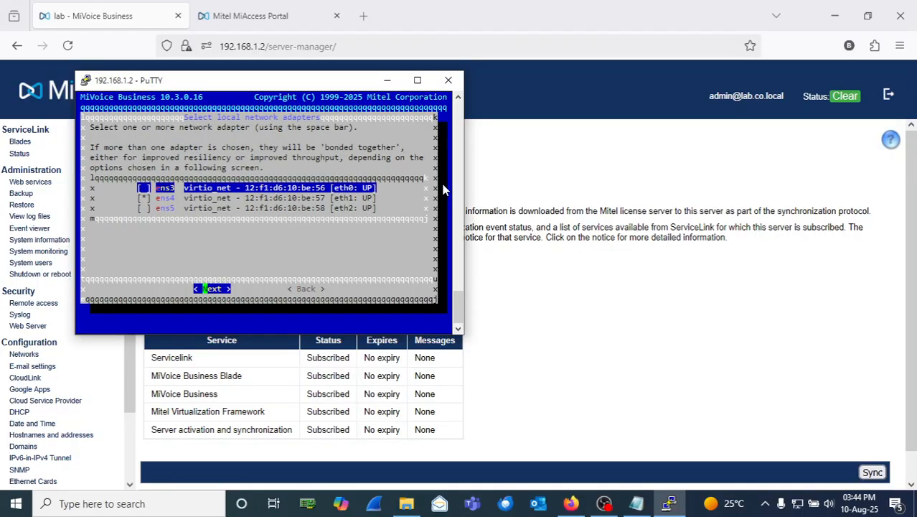
pyautogui.press('Return')
pyautogui.press('Return')
pyautogui.press('Return')
pyautogui.press('Return')
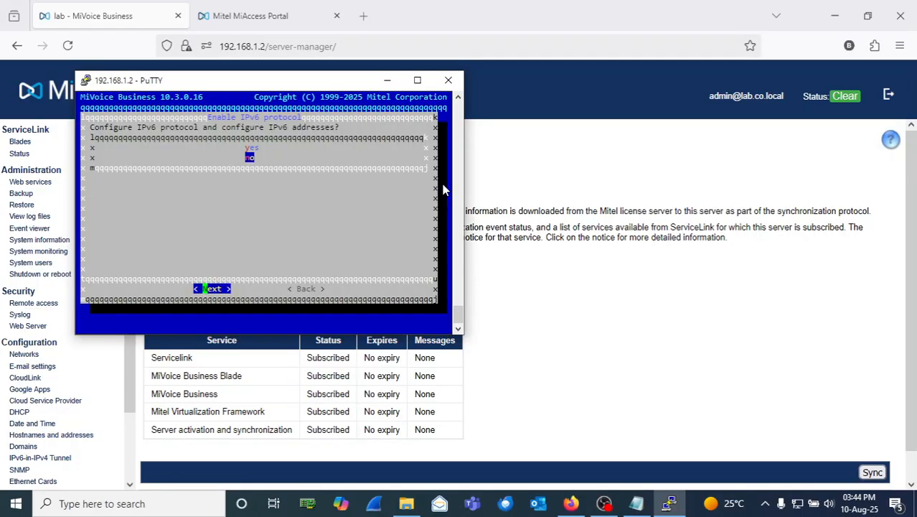
pyautogui.press('Return')
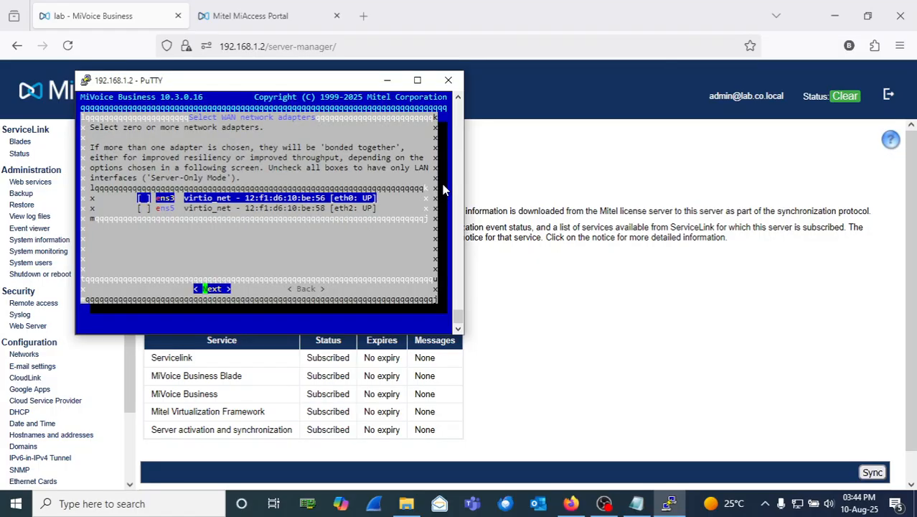
pyautogui.press('Return')
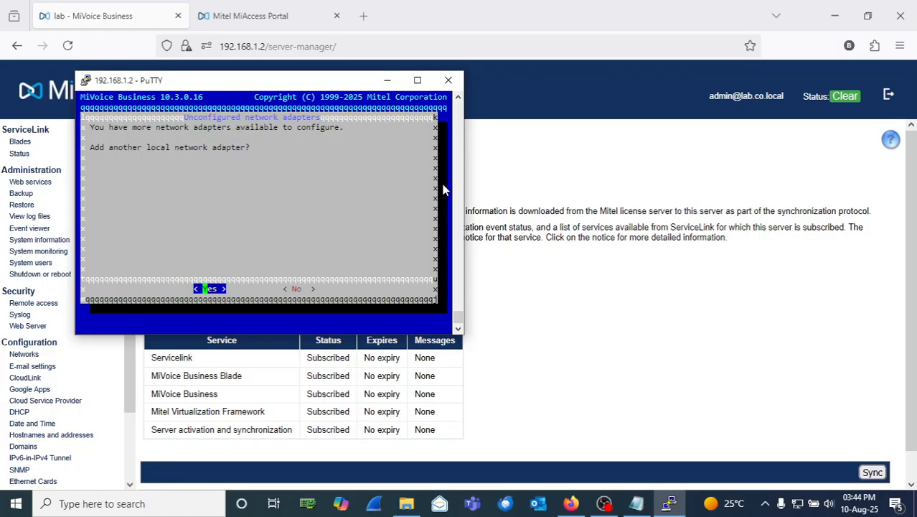
pyautogui.press('Tab')
pyautogui.press('Return')
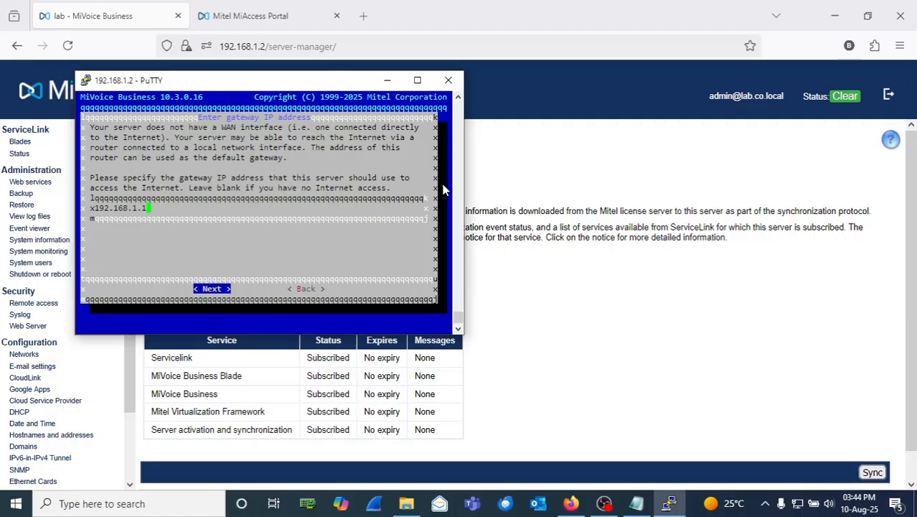
pyautogui.press('Return')
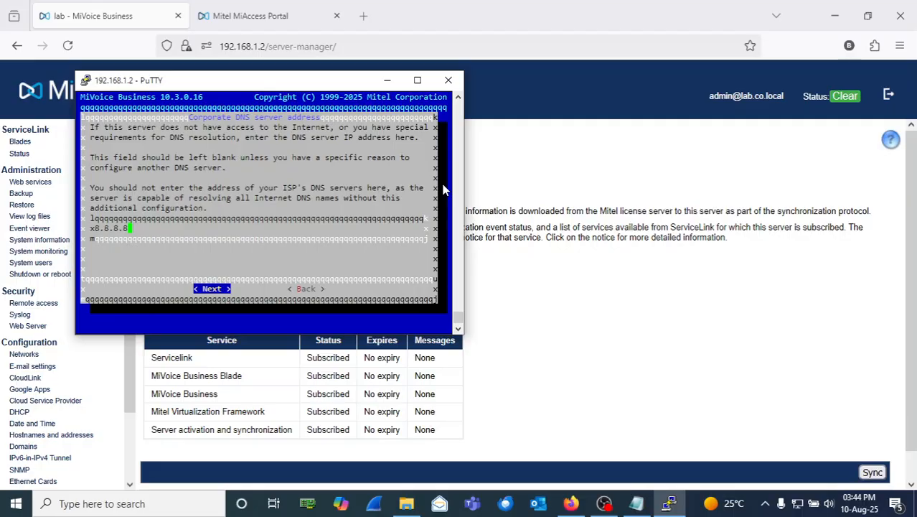
# Step: Clear the prefilled 8.8.8.8 DNS entry and step back through the wizard to the DNS screen
pyautogui.press('BackSpace')
pyautogui.press('BackSpace')
pyautogui.press('BackSpace')
pyautogui.press('BackSpace')
pyautogui.press('BackSpace')
pyautogui.press('BackSpace')
pyautogui.press('BackSpace')
pyautogui.press('Return')
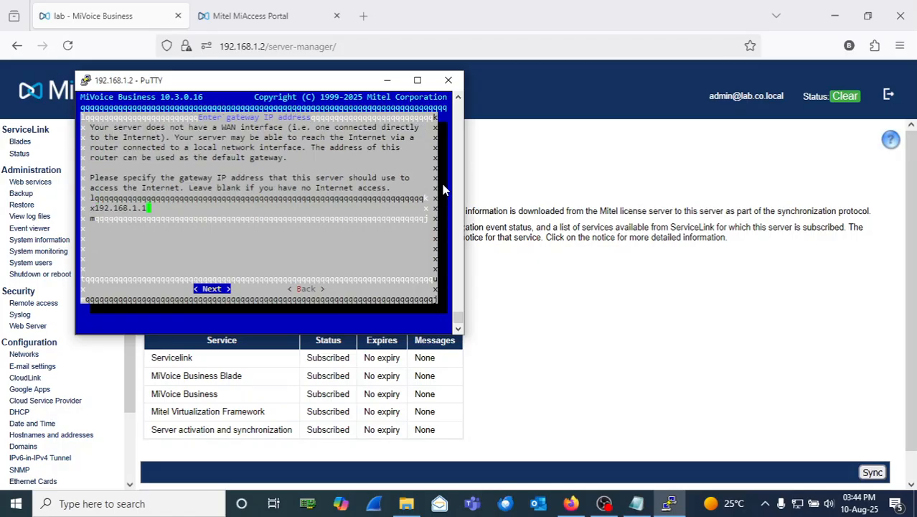
pyautogui.press('Return')
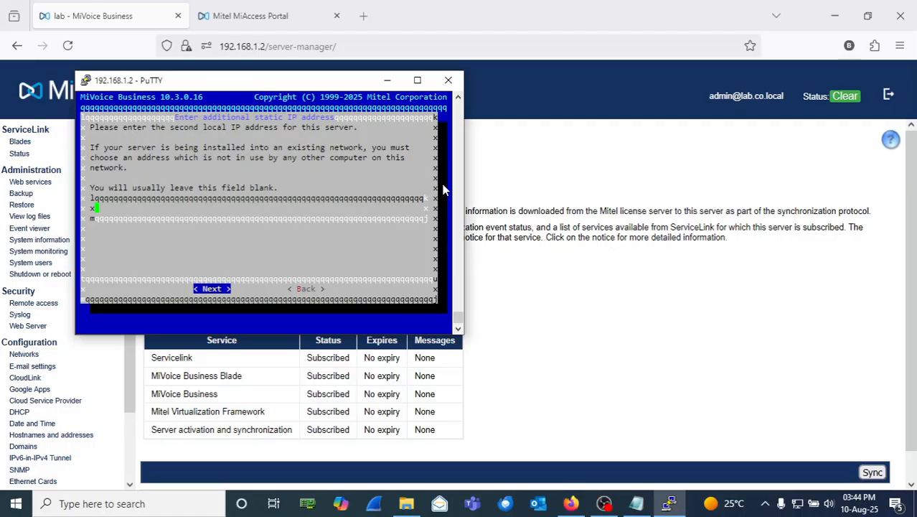
pyautogui.press('Tab')
pyautogui.press('Tab')
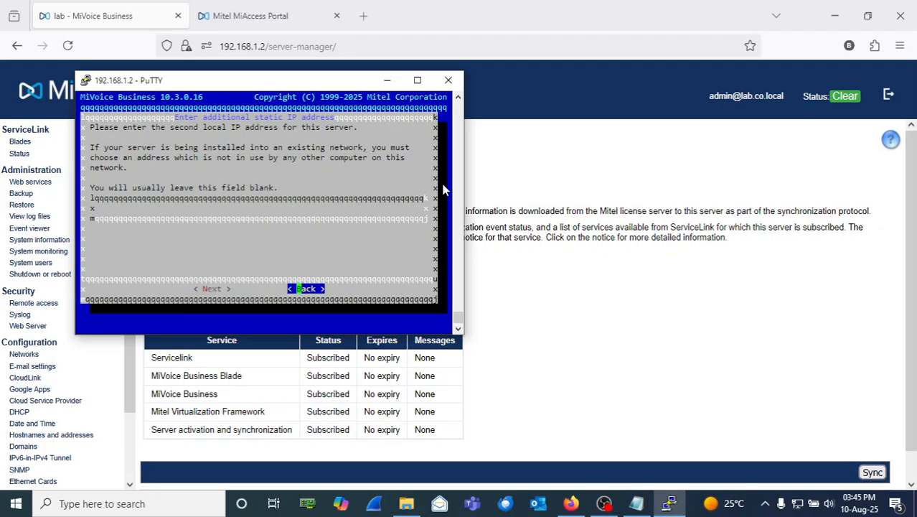
pyautogui.press('Return')
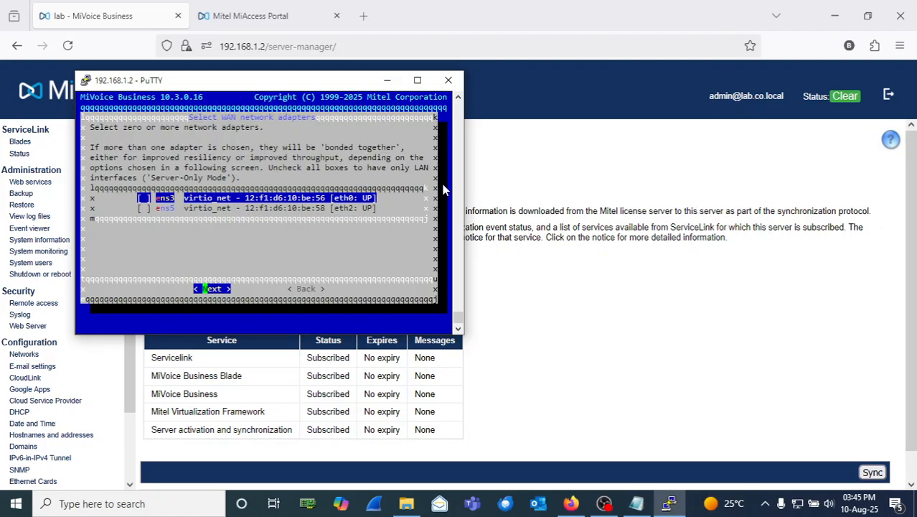
pyautogui.press('Return')
pyautogui.press('Return')
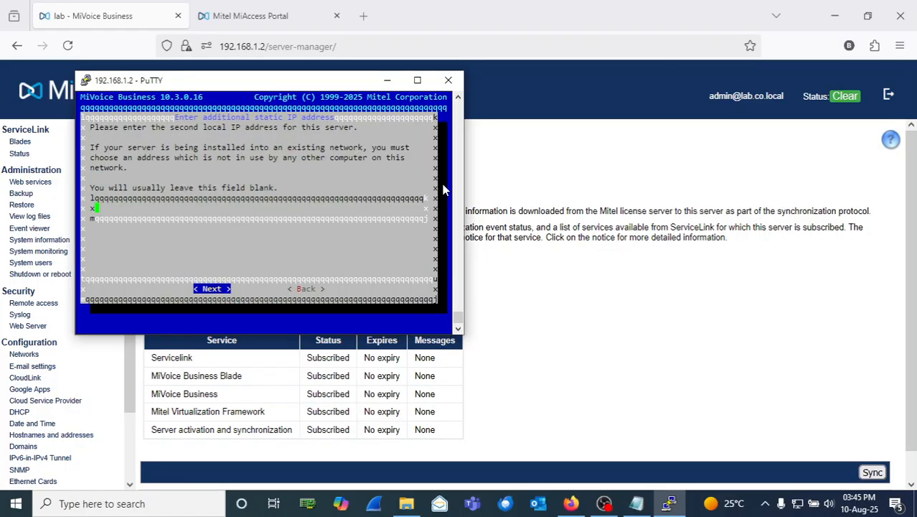
pyautogui.press('Return')
pyautogui.press('Return')
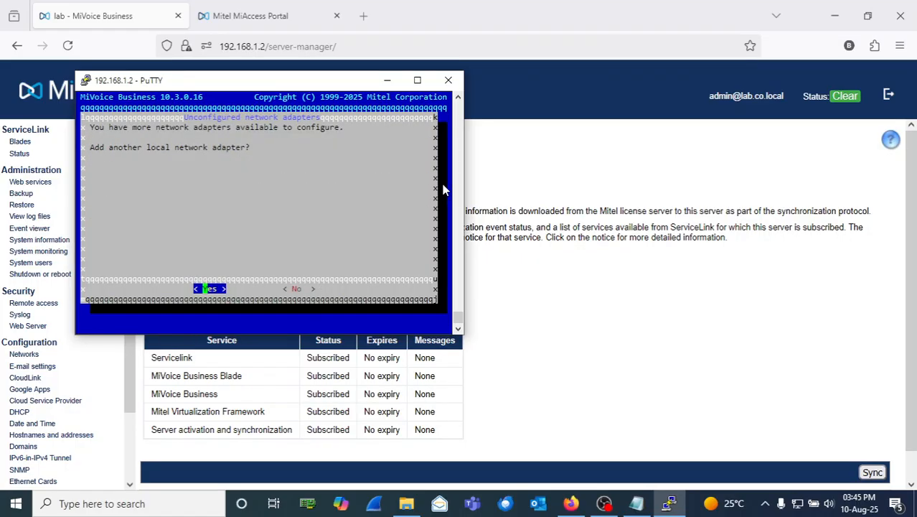
pyautogui.press('Right')
pyautogui.press('Return')
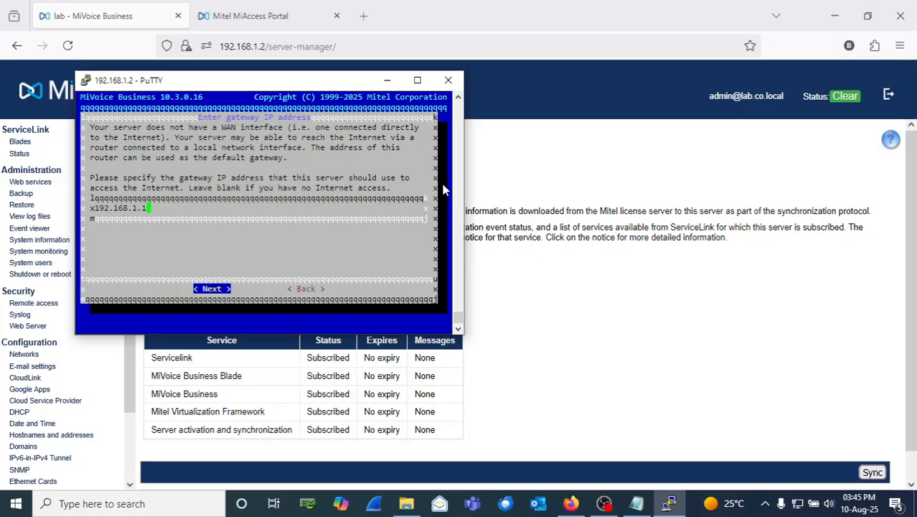
pyautogui.press('Return')
# Step: Set the corporate DNS server to 192.168.1.11 and resolve co.local through it
pyautogui.press('BackSpace')
pyautogui.press('BackSpace')
pyautogui.press('BackSpace')
pyautogui.press('BackSpace')
pyautogui.press('BackSpace')
pyautogui.press('BackSpace')
pyautogui.press('BackSpace')
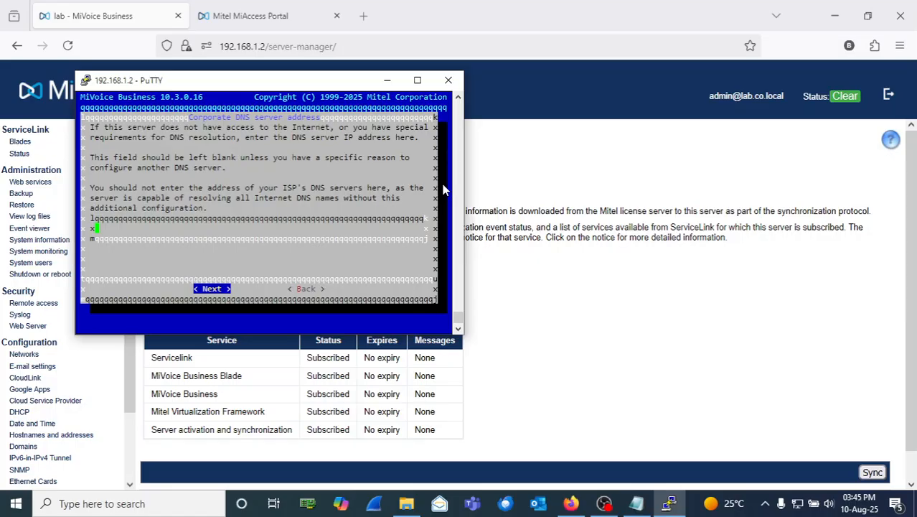
pyautogui.write('192.168.1.11')
pyautogui.press('Return')
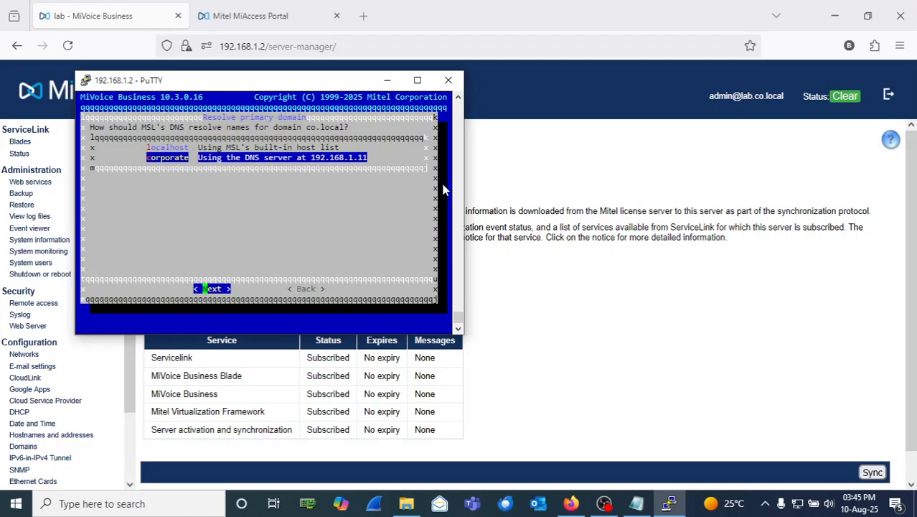
pyautogui.press('Return')
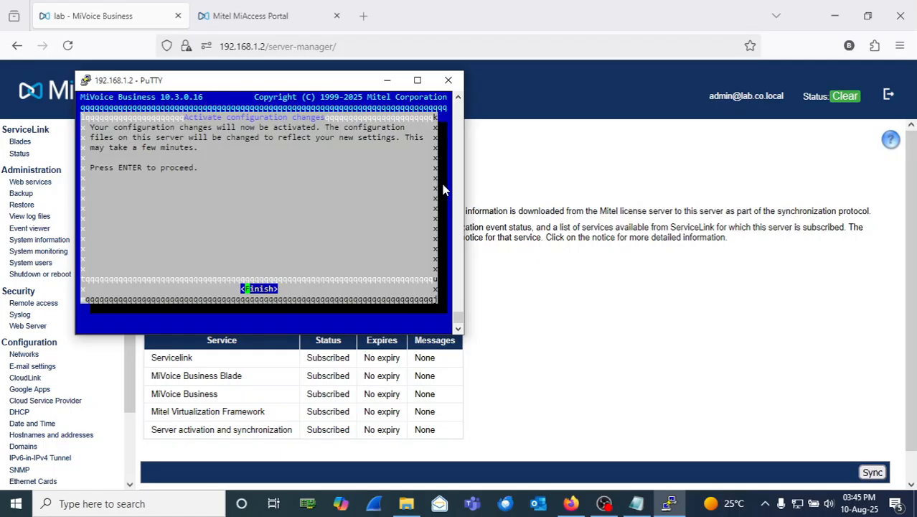
# Step: Activate the new network configuration, then sync ServiceLink with the license server
pyautogui.press('Return')
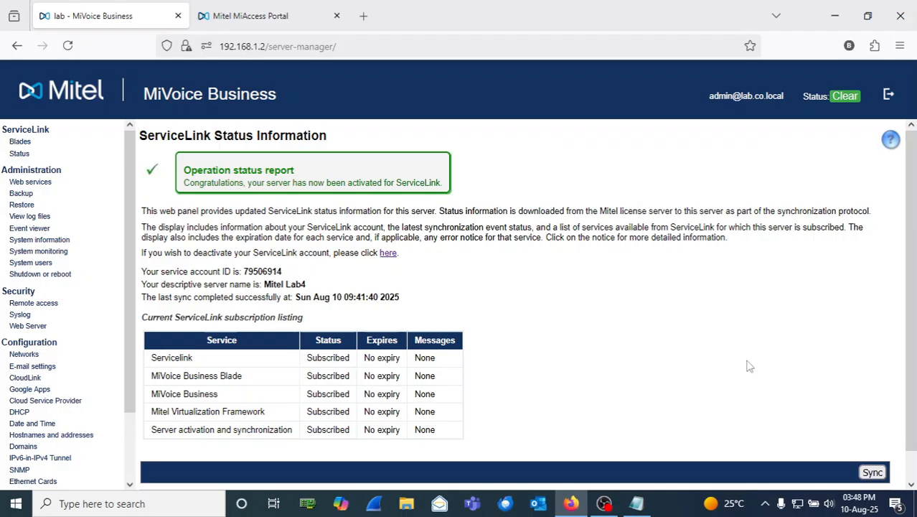
pyautogui.click(868, 475)
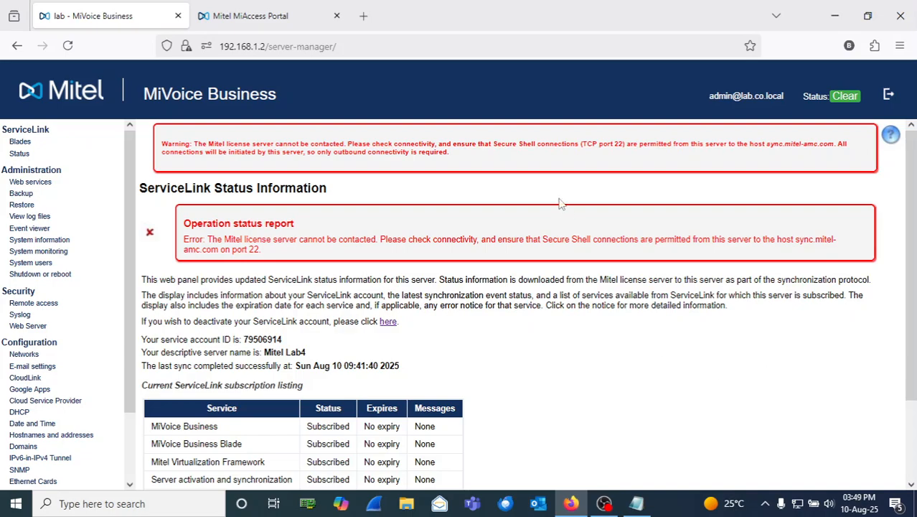
# Step: Copy the license server host name sync.mitel-amc.com from the ServiceLink error report
pyautogui.moveTo(453, 159); pyautogui.dragTo(162, 145)
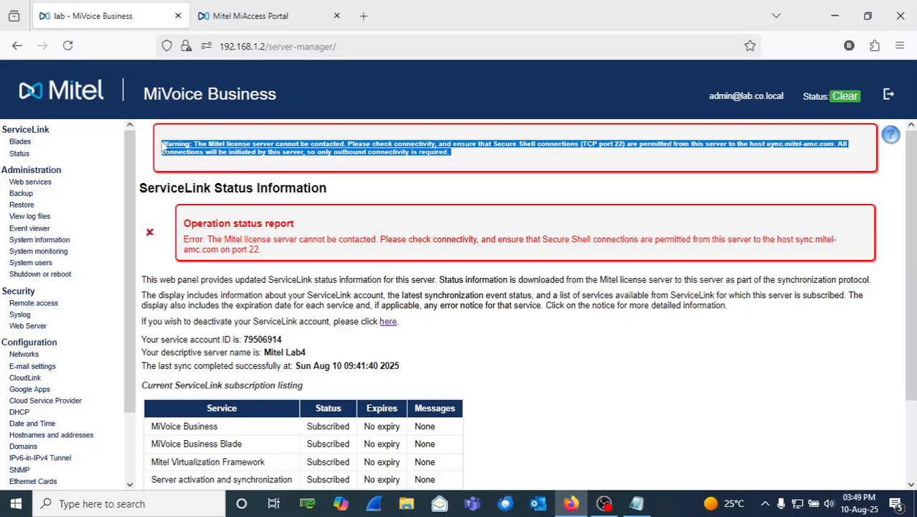
pyautogui.click(492, 158)
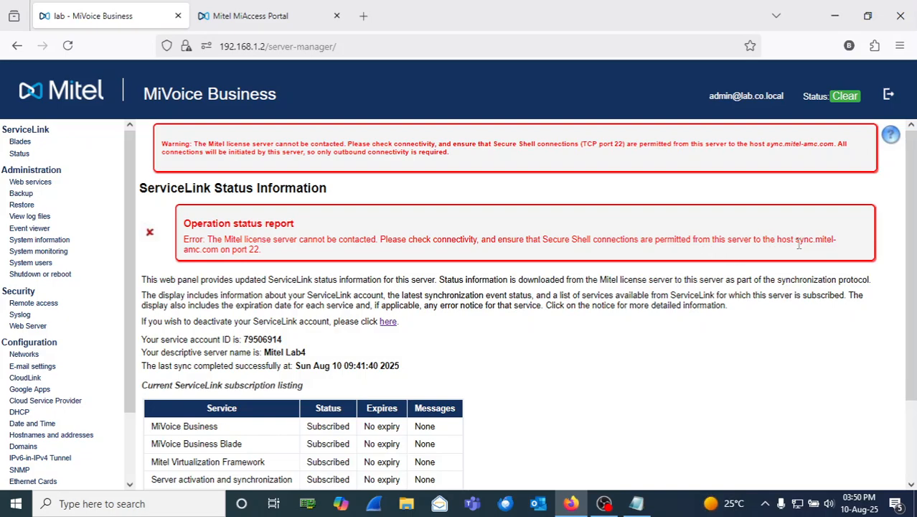
pyautogui.moveTo(796, 241); pyautogui.dragTo(222, 250)
pyautogui.hotkey('ctrl', 'c')
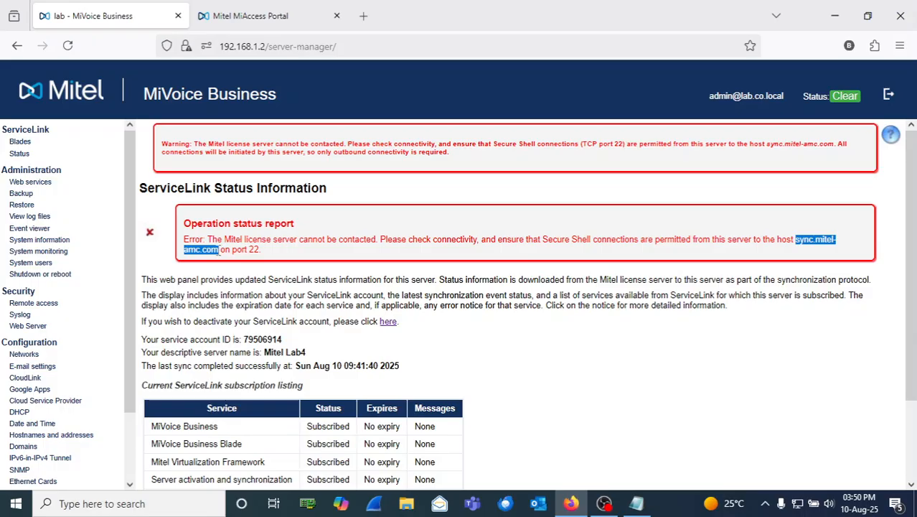
pyautogui.rightClick(203, 251)
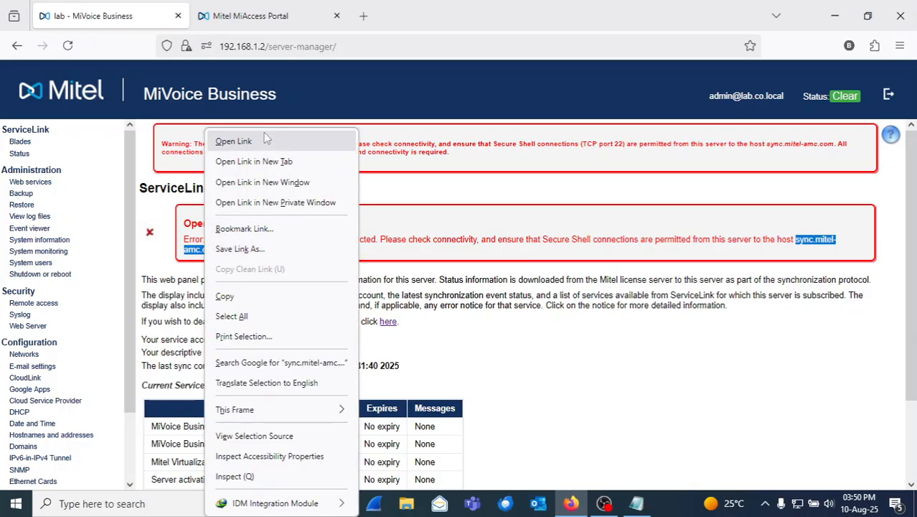
pyautogui.click(228, 295)
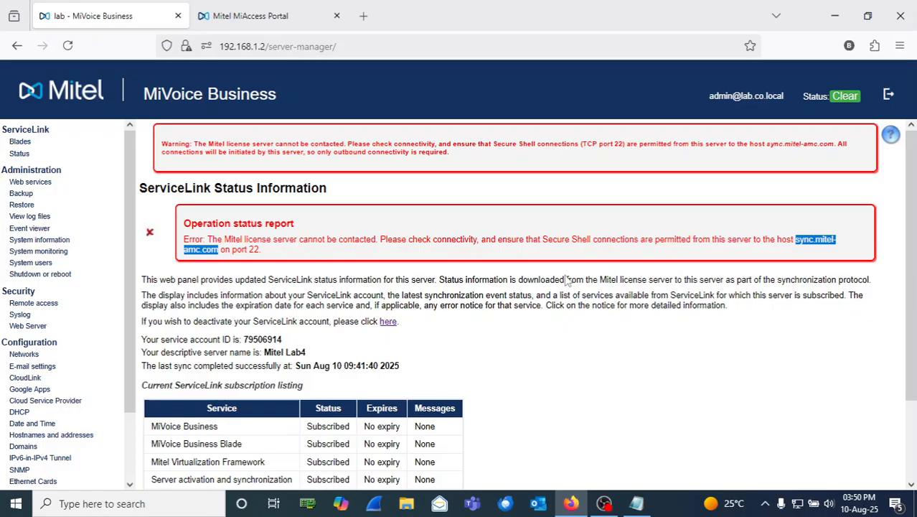
# Step: Maximize the Notepad notes and delete the old license-server notes
pyautogui.click(636, 503)
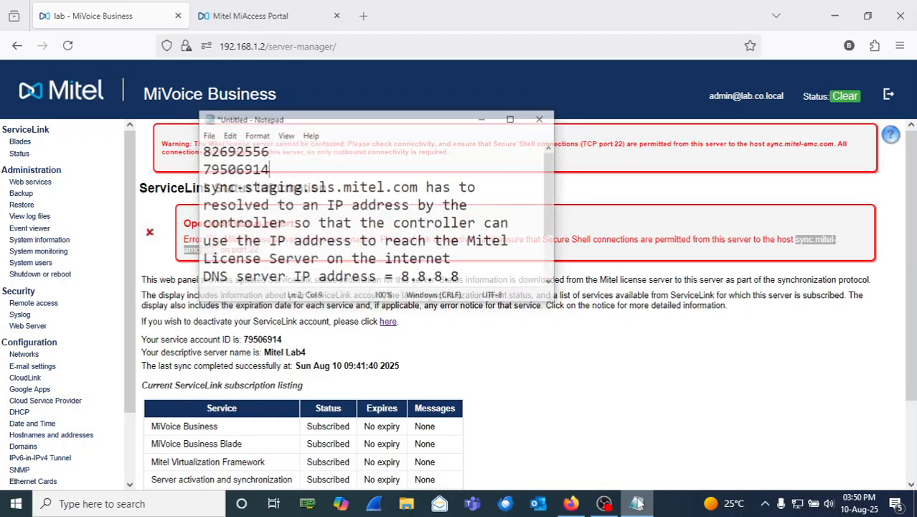
pyautogui.click(497, 92)
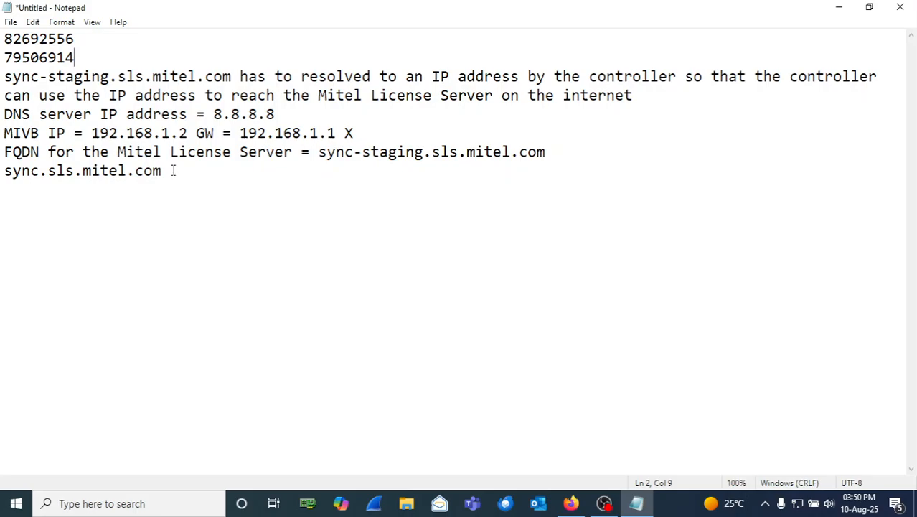
pyautogui.moveTo(171, 171); pyautogui.dragTo(3, 79)
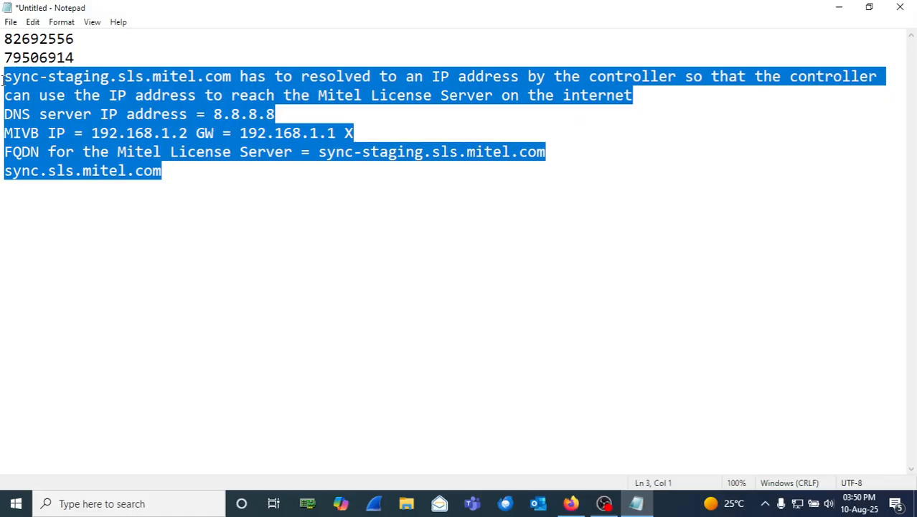
pyautogui.press('BackSpace')
# Step: Add a new line reading 'sync.mitel-amc.com:22 SSH' below the two numbers
pyautogui.press('Return')
pyautogui.press('Return')
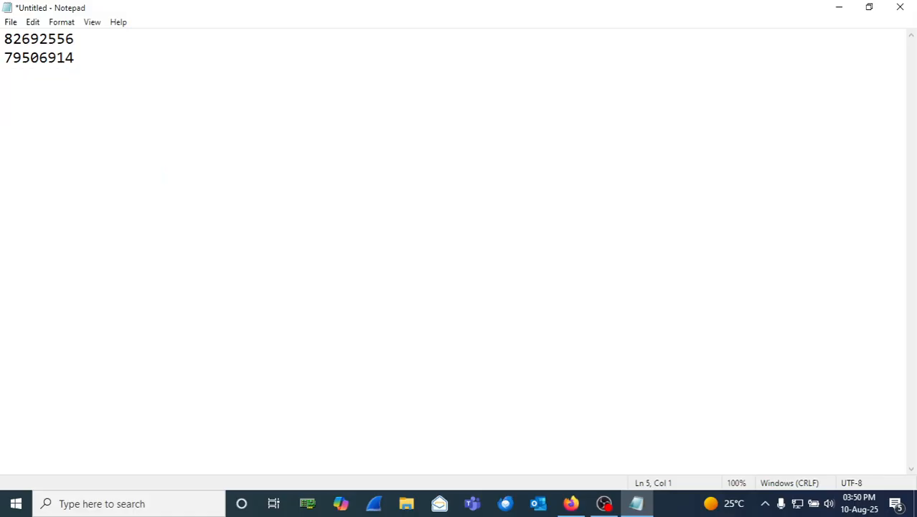
pyautogui.hotkey('ctrl', 'v')
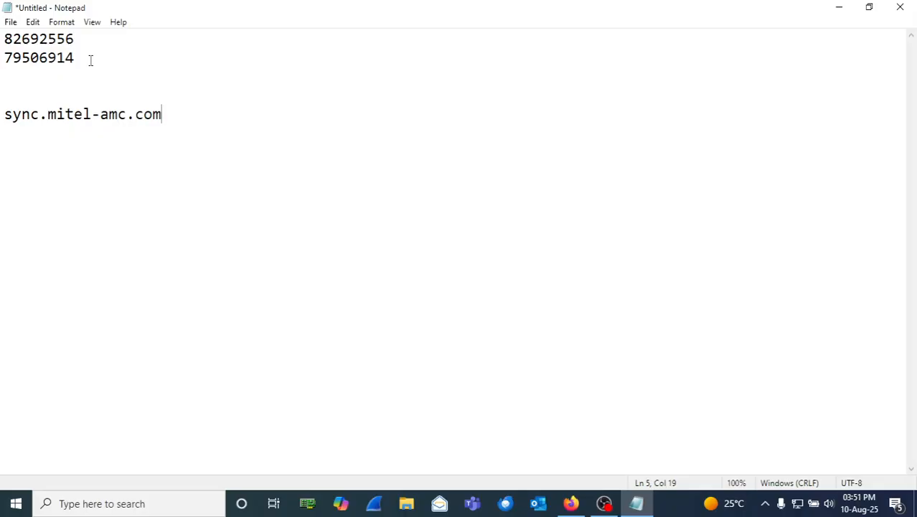
pyautogui.write(':22  S')
pyautogui.write('  SH')
pyautogui.press('BackSpace')
pyautogui.write('SH')
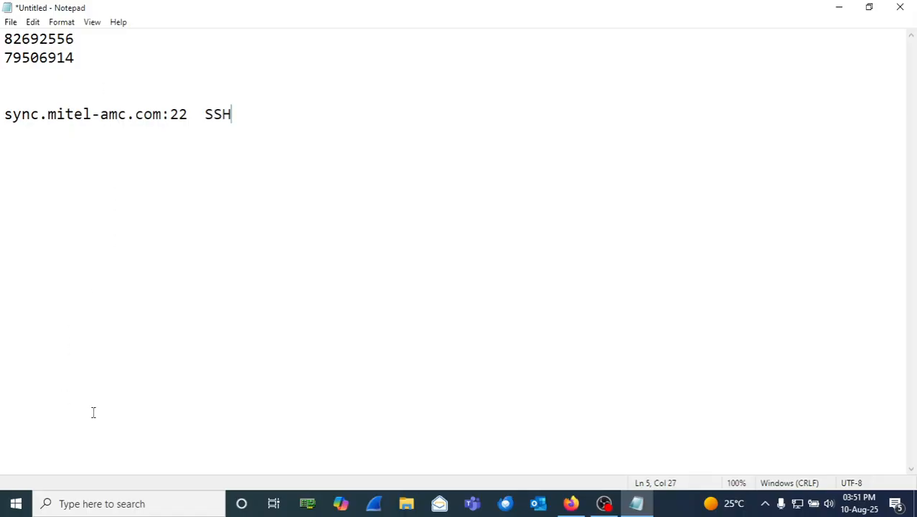
pyautogui.click(167, 508)
# Step: Launch PuTTY and log in as root to the server at 192.168.1.2
pyautogui.write('pu')
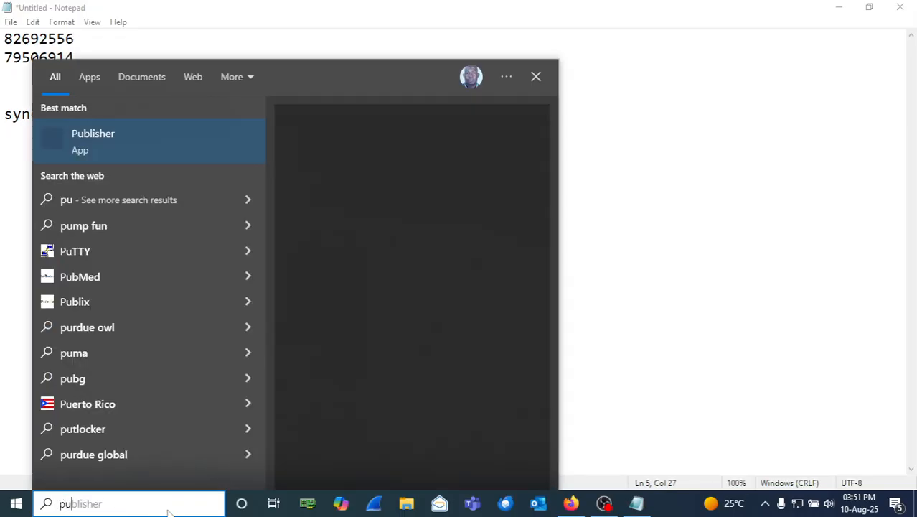
pyautogui.write('tty')
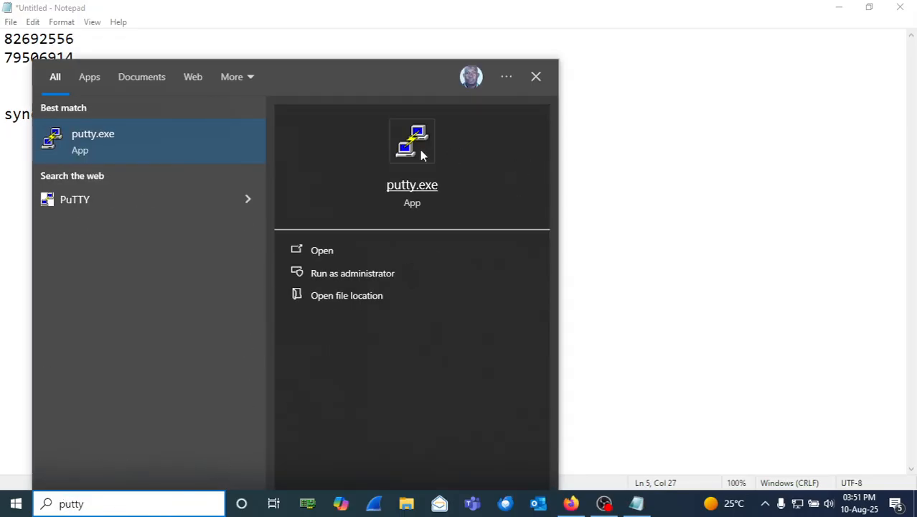
pyautogui.click(420, 152)
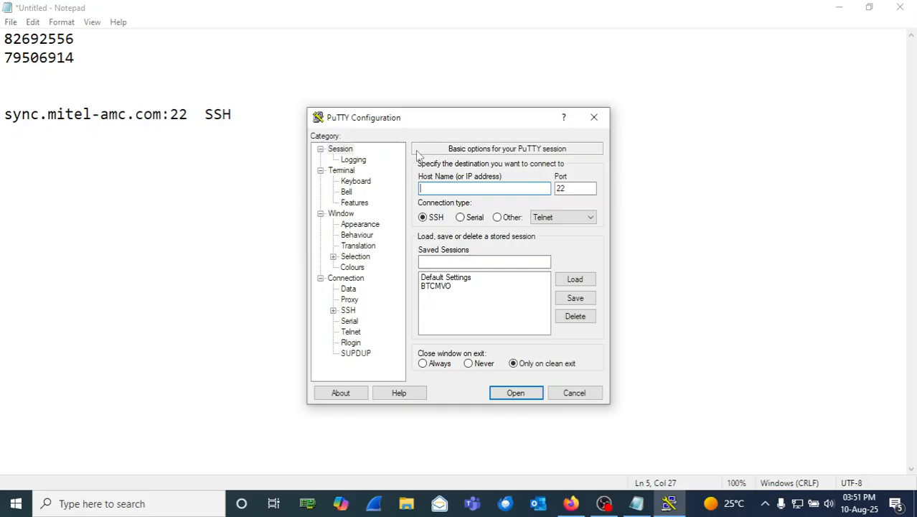
pyautogui.write('192.168.1.2')
pyautogui.press('Return')
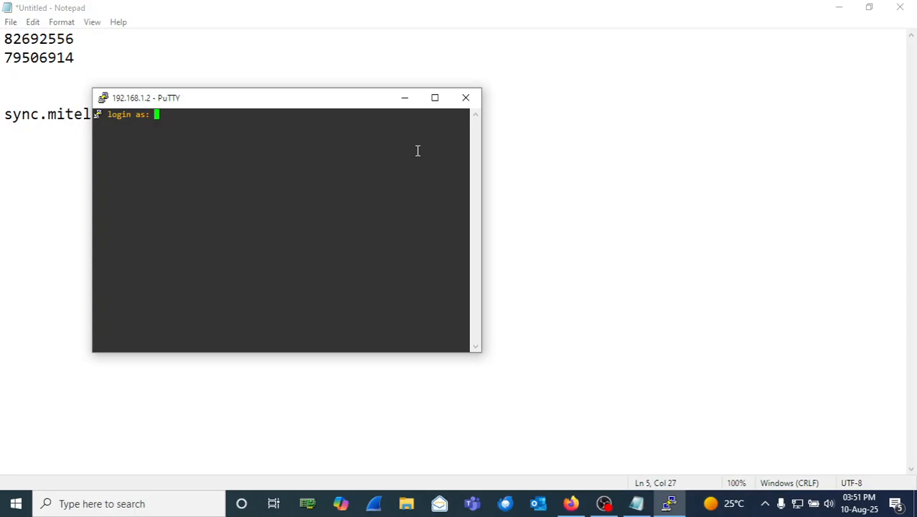
pyautogui.write('root')
pyautogui.press('Return')
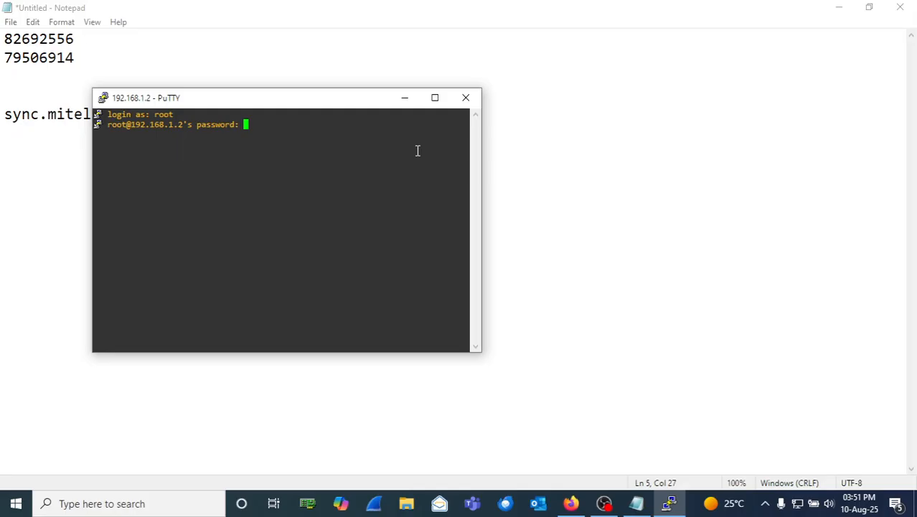
pyautogui.press('Return')
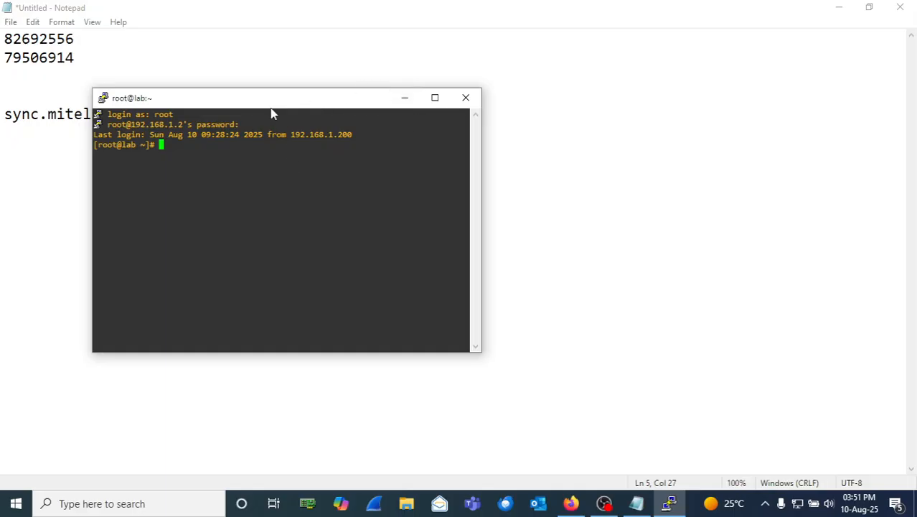
# Step: Run 'ping sync.mitel-amc.com', pasting the host name copied from the notes
pyautogui.moveTo(272, 102); pyautogui.dragTo(341, 89)
pyautogui.write('p')
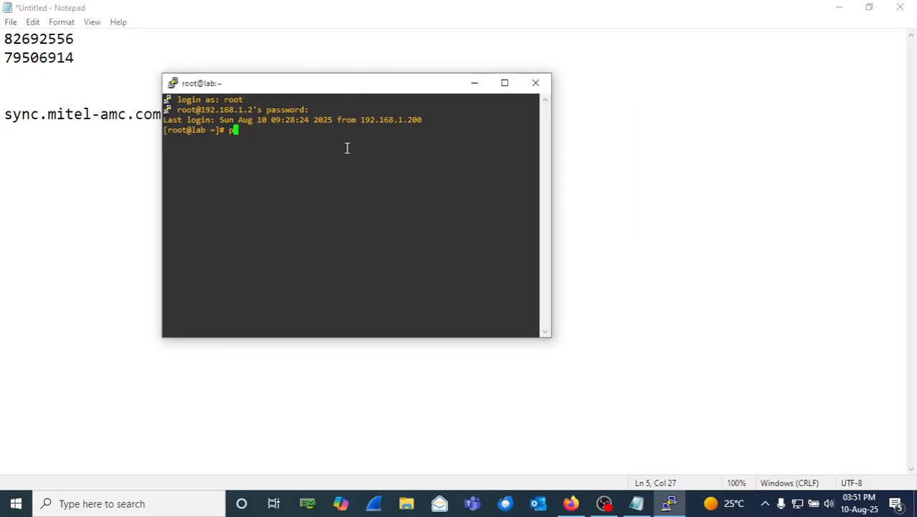
pyautogui.write('ing')
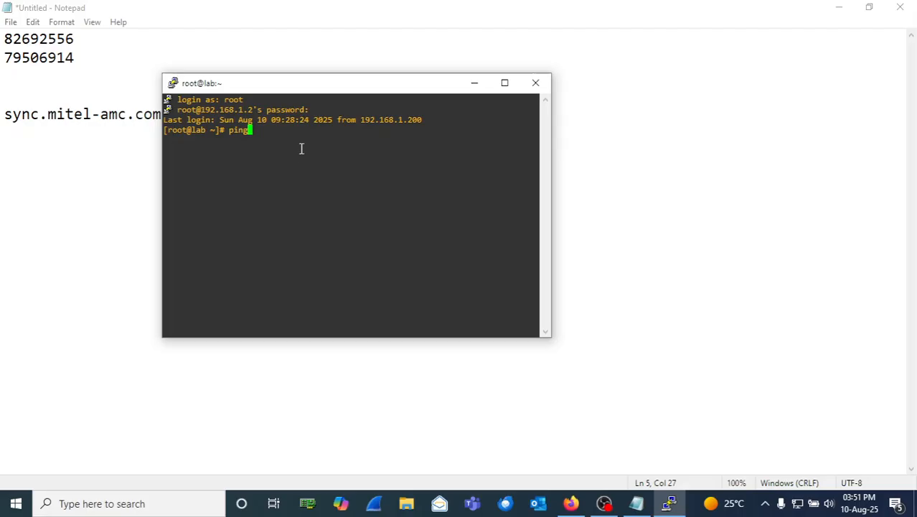
pyautogui.click(117, 113)
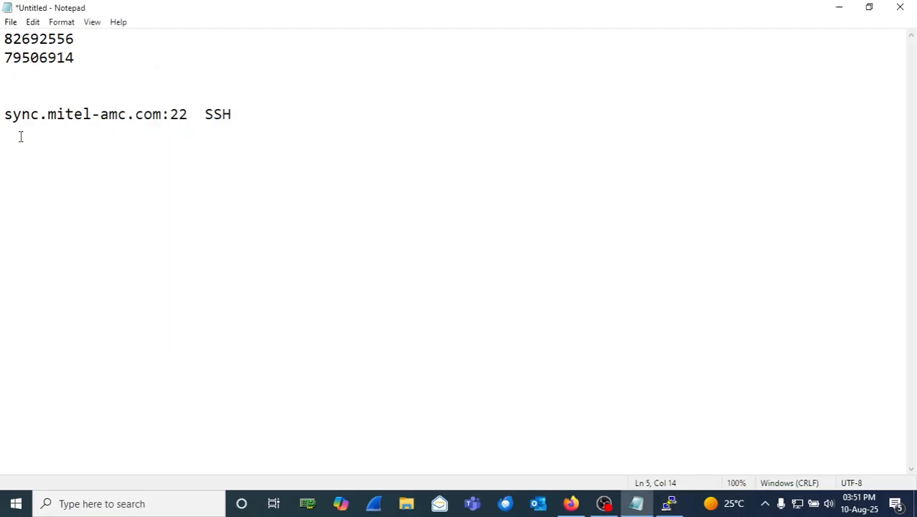
pyautogui.moveTo(4, 114); pyautogui.dragTo(162, 118)
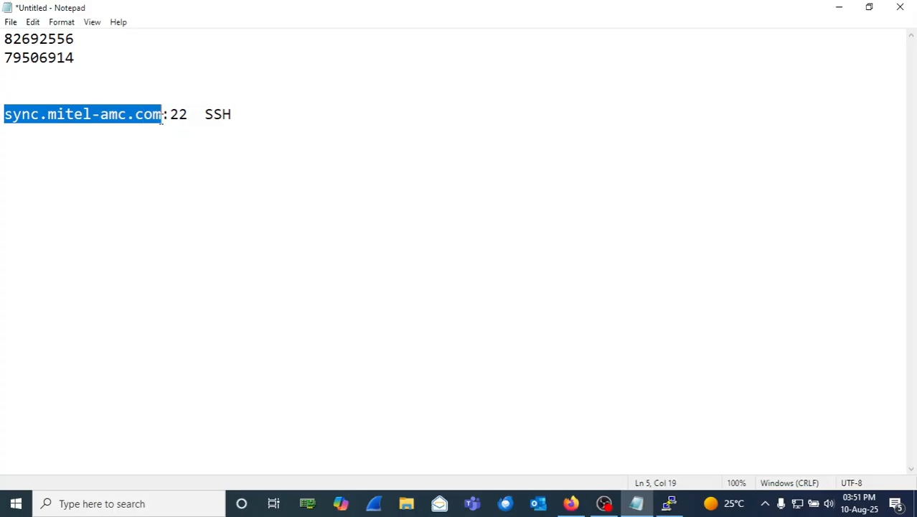
pyautogui.rightClick(140, 107)
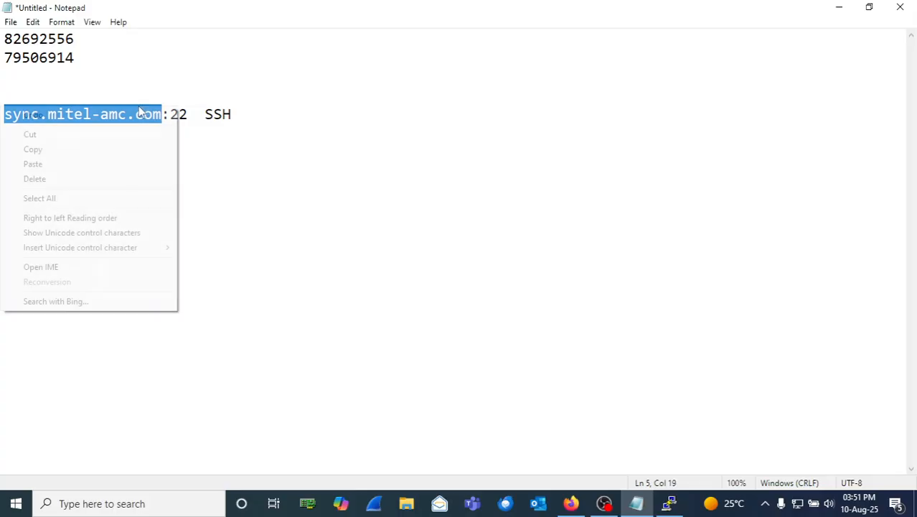
pyautogui.click(84, 150)
pyautogui.click(669, 503)
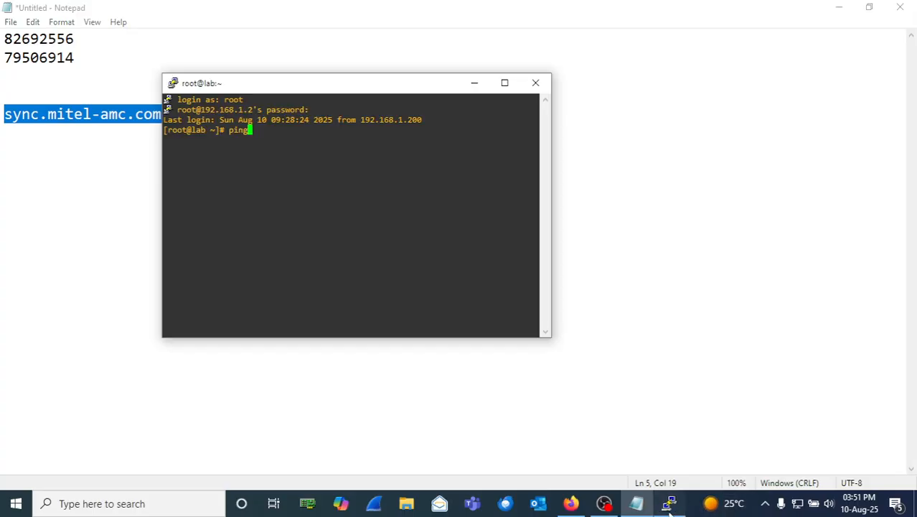
pyautogui.moveTo(393, 89); pyautogui.dragTo(238, 41)
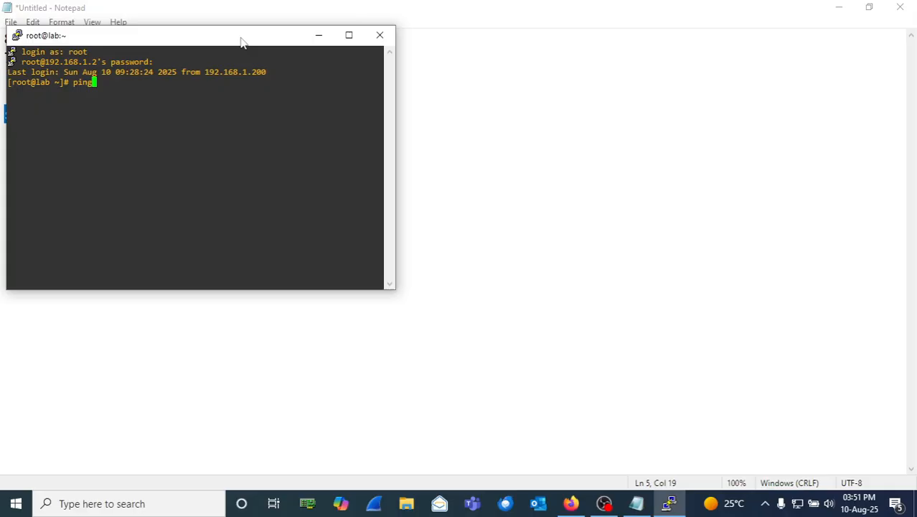
pyautogui.rightClick(202, 141)
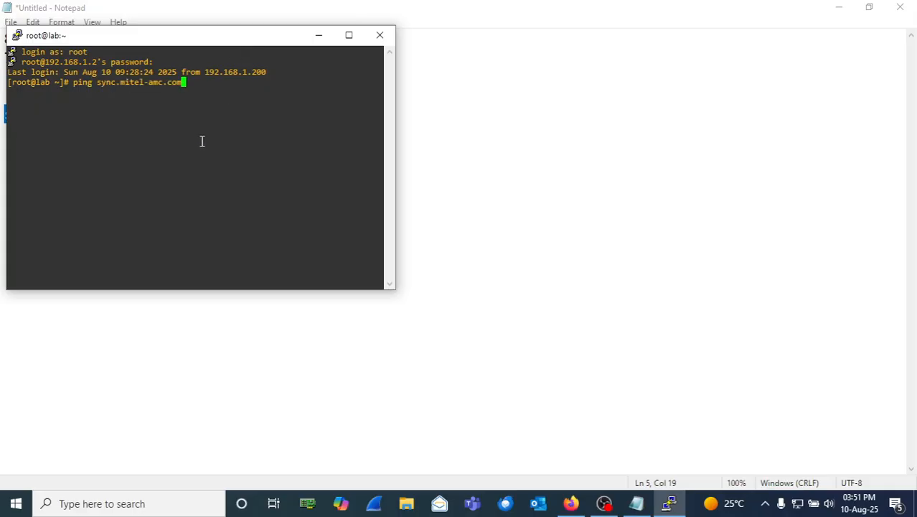
pyautogui.press('Return')
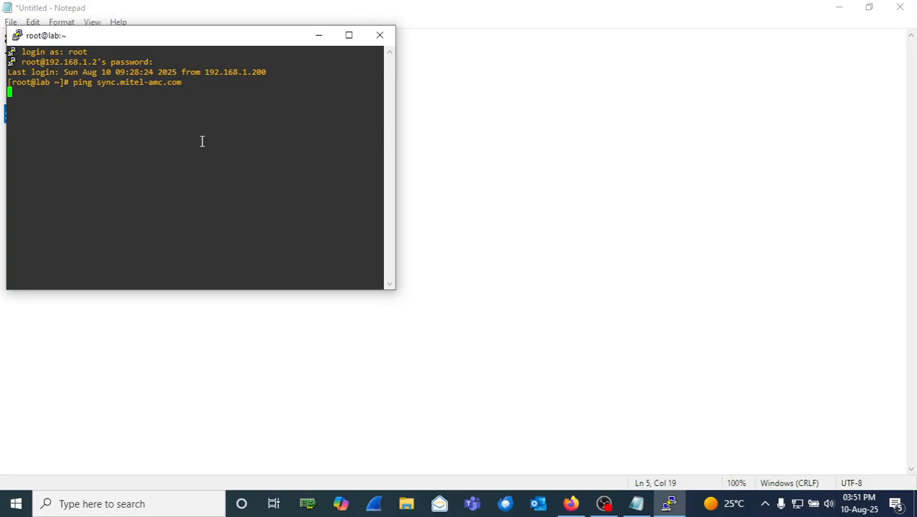
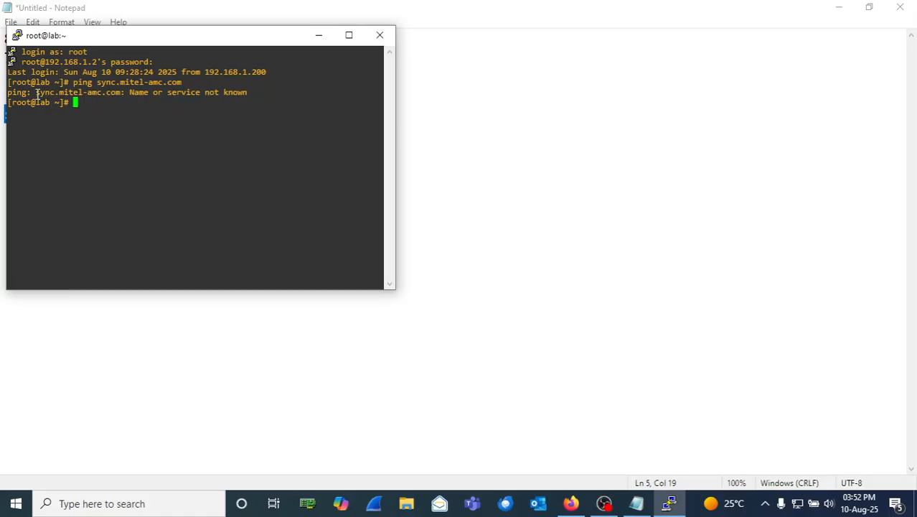
# Step: Copy the unresolved host name from the PuTTY ping error, then bring the Notepad notes back in front
pyautogui.moveTo(36, 92); pyautogui.dragTo(124, 91)
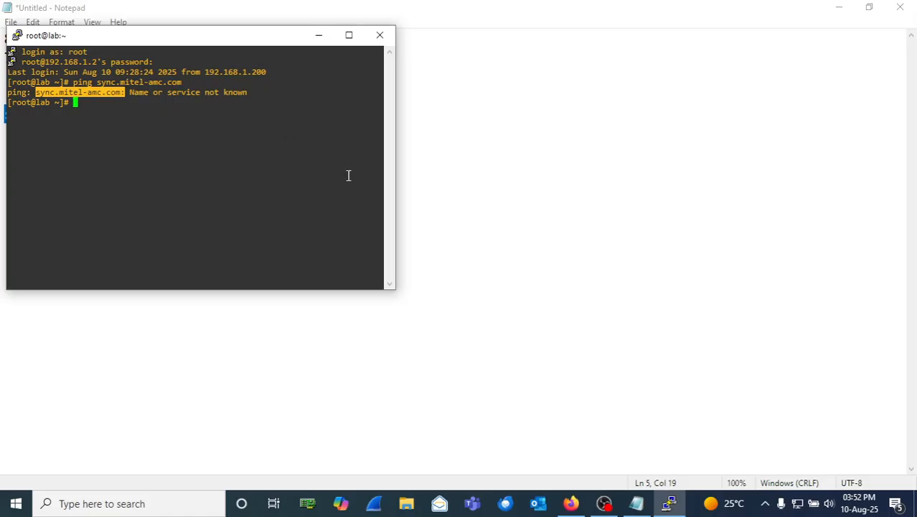
pyautogui.click(487, 219)
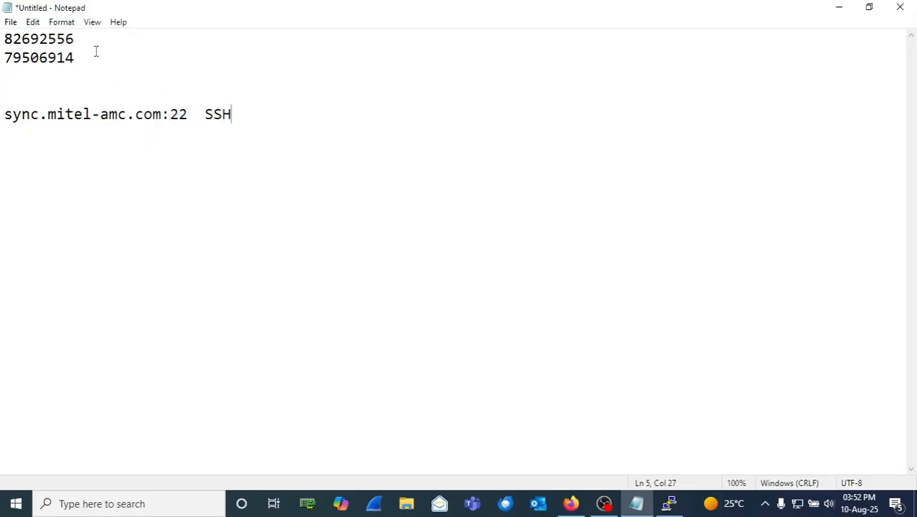
# Step: Try File > New, cancel the save prompt, and select the 'sync.mitel-amc.com:22 SSH' line
pyautogui.click(33, 24)
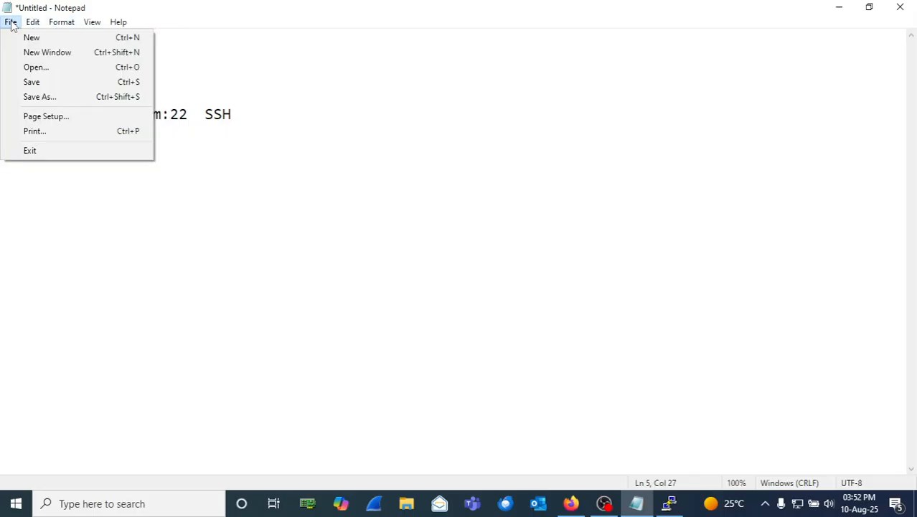
pyautogui.click(25, 38)
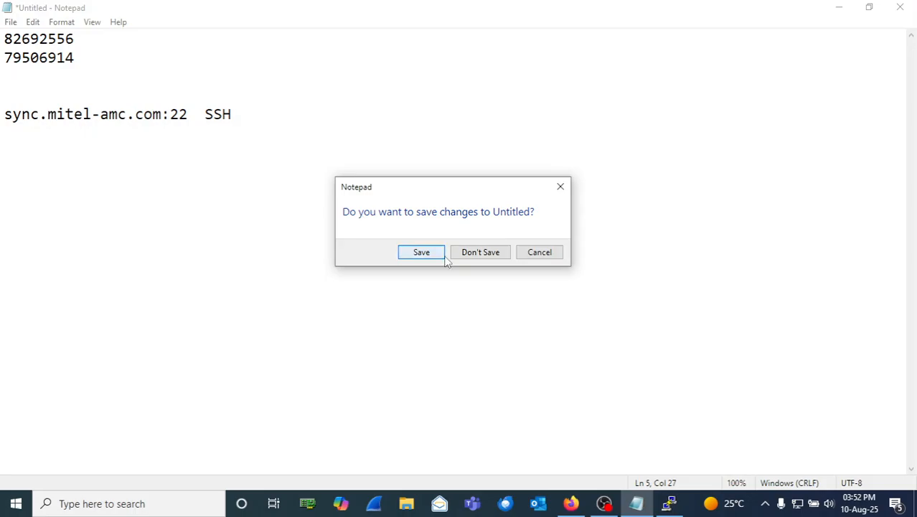
pyautogui.click(538, 252)
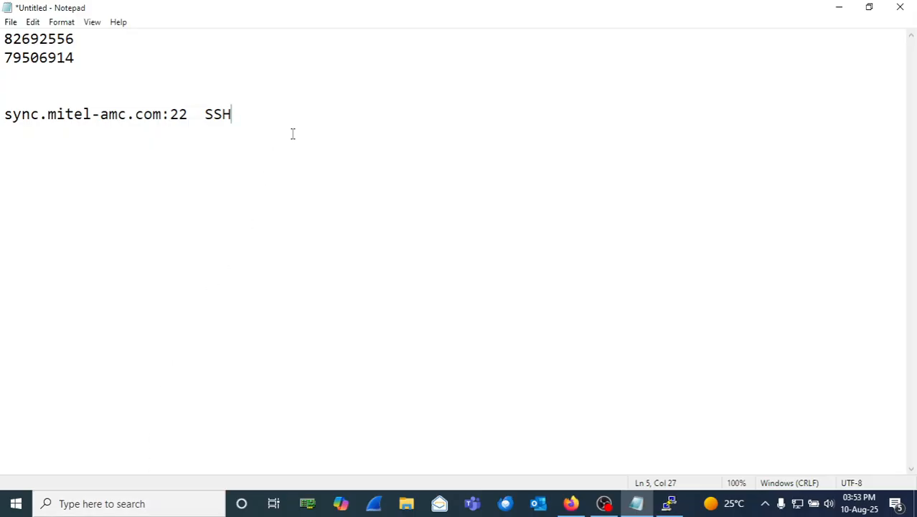
pyautogui.moveTo(248, 123); pyautogui.dragTo(15, 98)
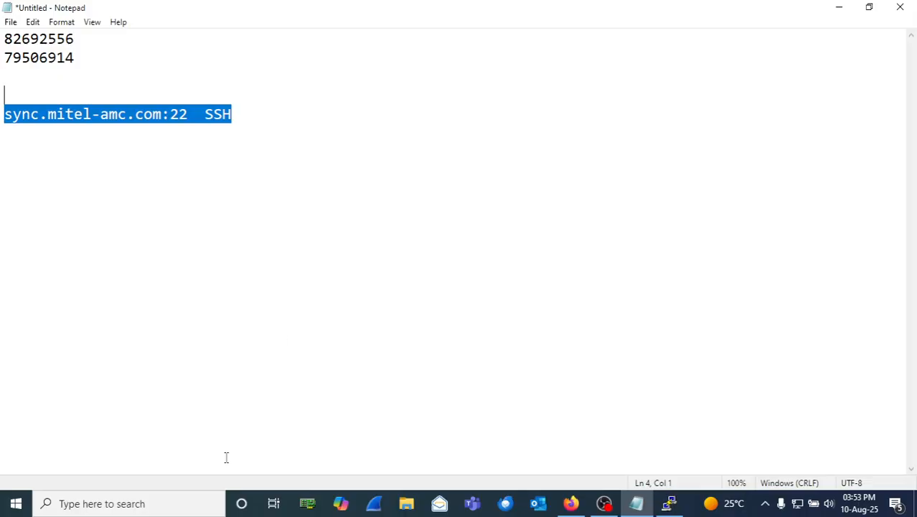
# Step: Search Windows for Notepad and launch a separate new Notepad window
pyautogui.click(202, 504)
pyautogui.write('not')
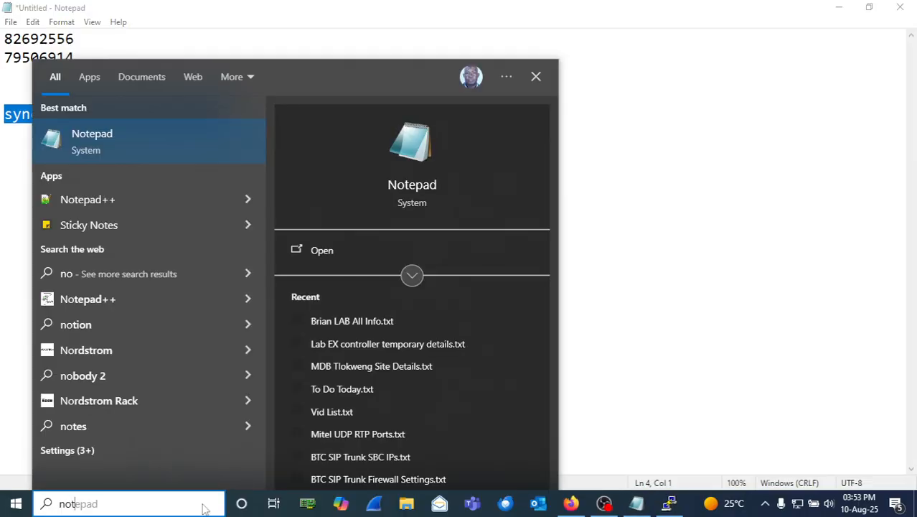
pyautogui.click(435, 157)
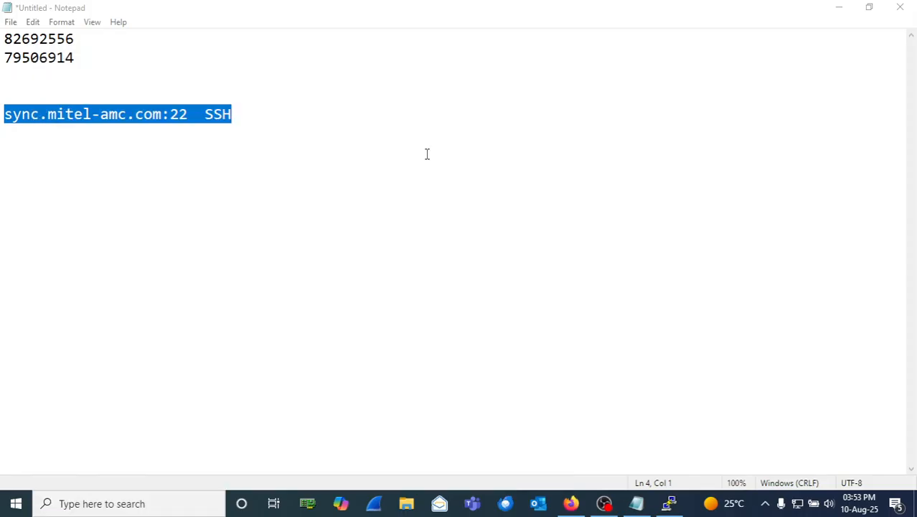
# Step: Maximize the new Notepad window and type the heading 'Challenges with DNS server'
pyautogui.click(587, 94)
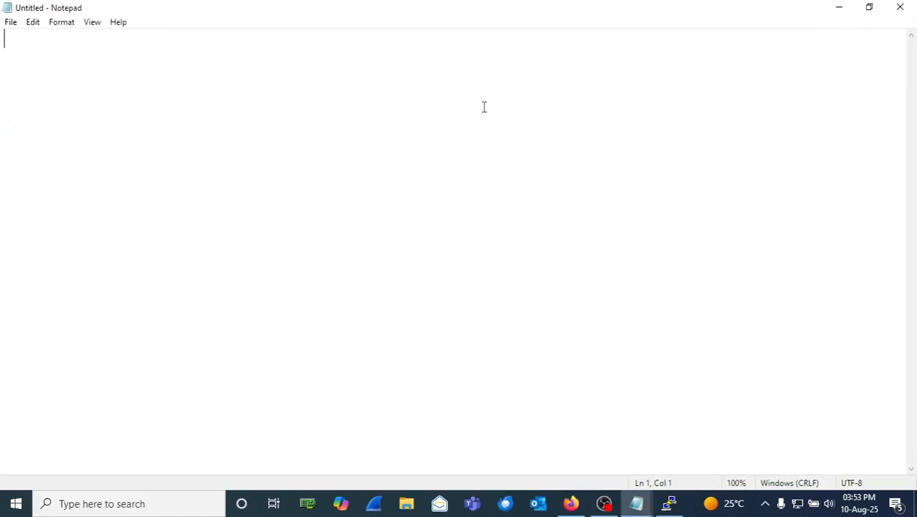
pyautogui.write('C')
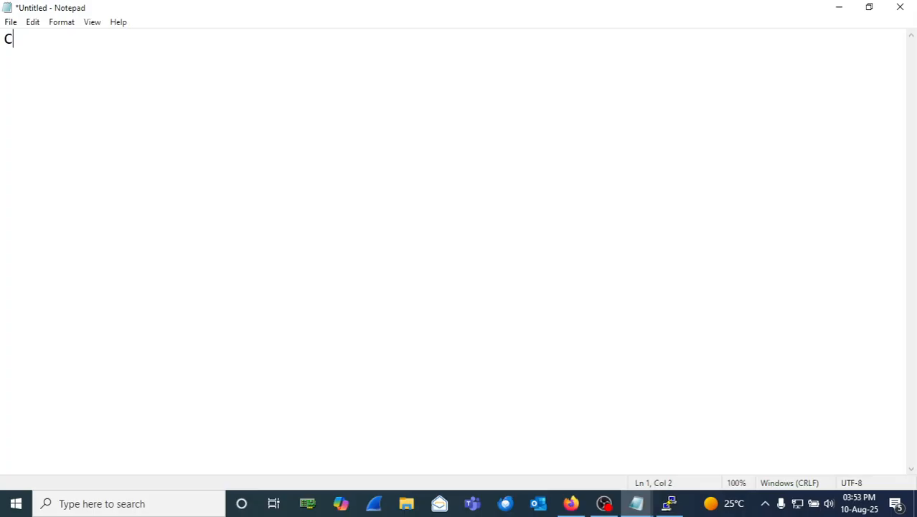
pyautogui.write('hallenges with')
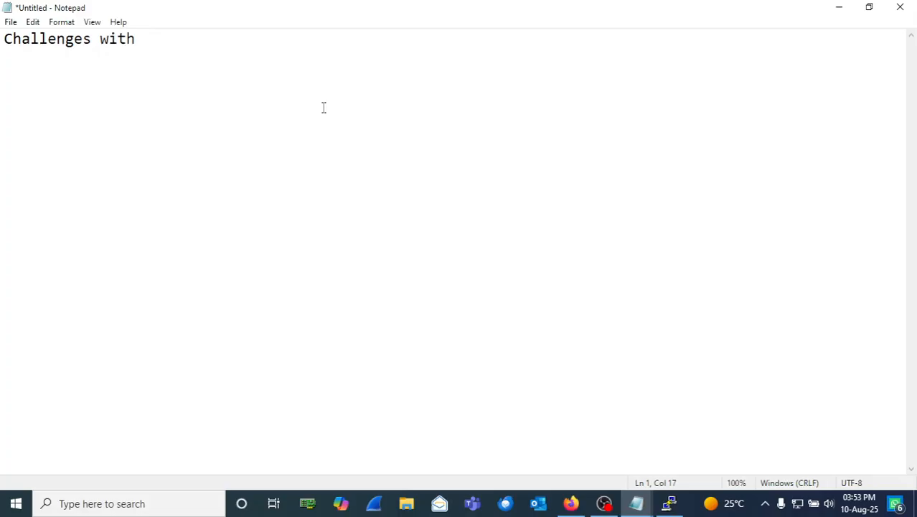
pyautogui.write('`')
pyautogui.press('BackSpace')
pyautogui.write('DN')
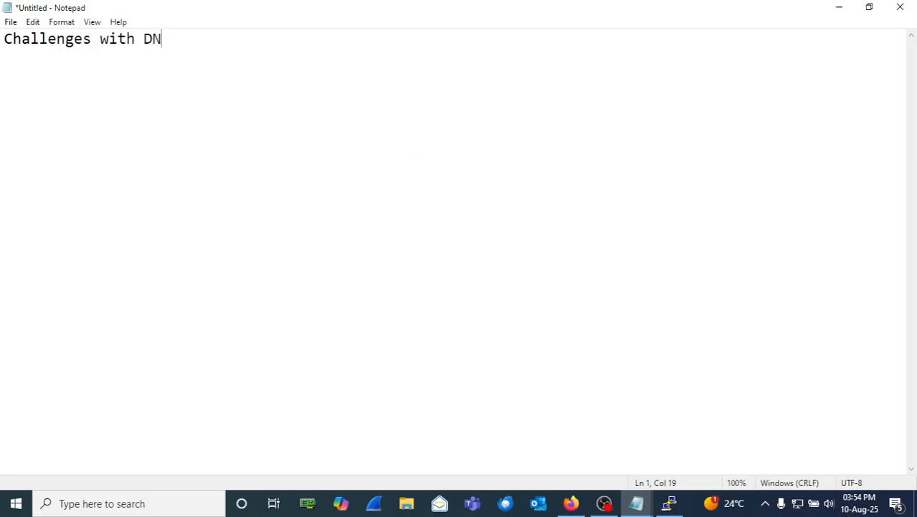
pyautogui.write('S server')
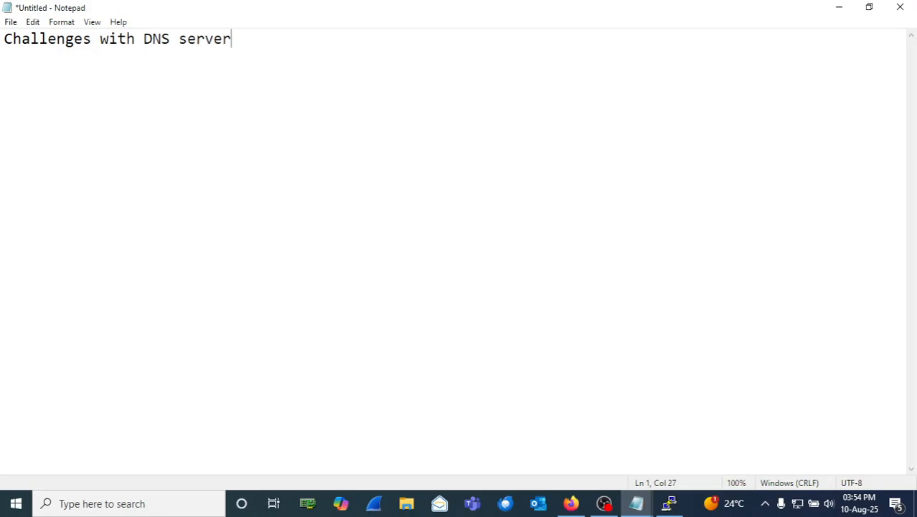
# Step: Write point 1: a DNS server outside MIVB's network needs the default gateway, a problem whilst the gateway is down
pyautogui.press('Return')
pyautogui.write('1. The D')
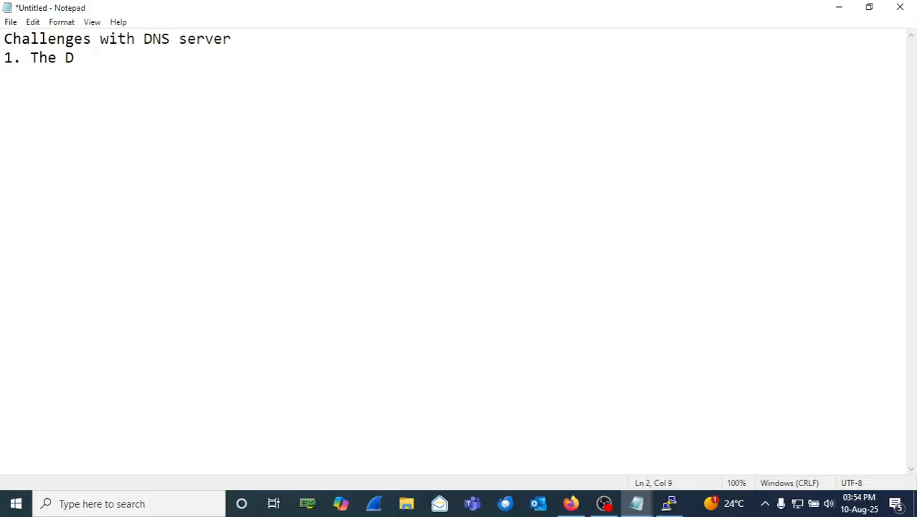
pyautogui.write('NS server co')
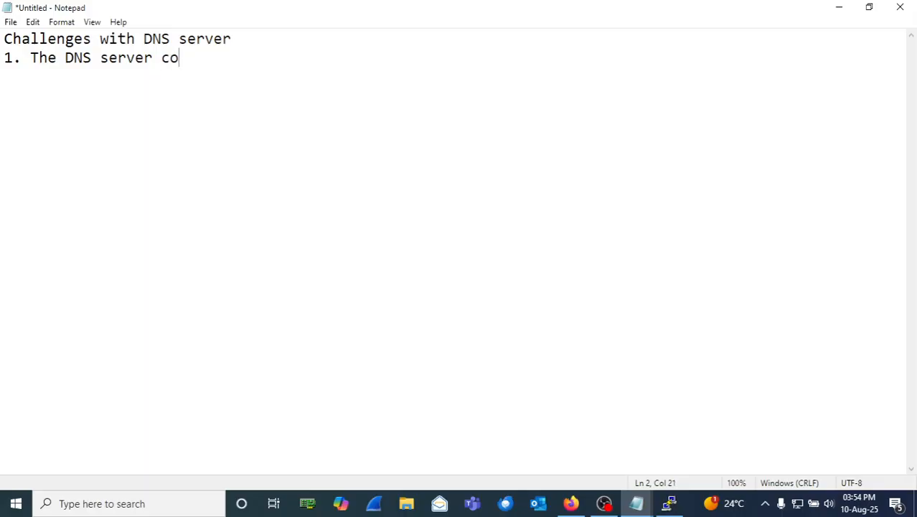
pyautogui.write('uld be si')
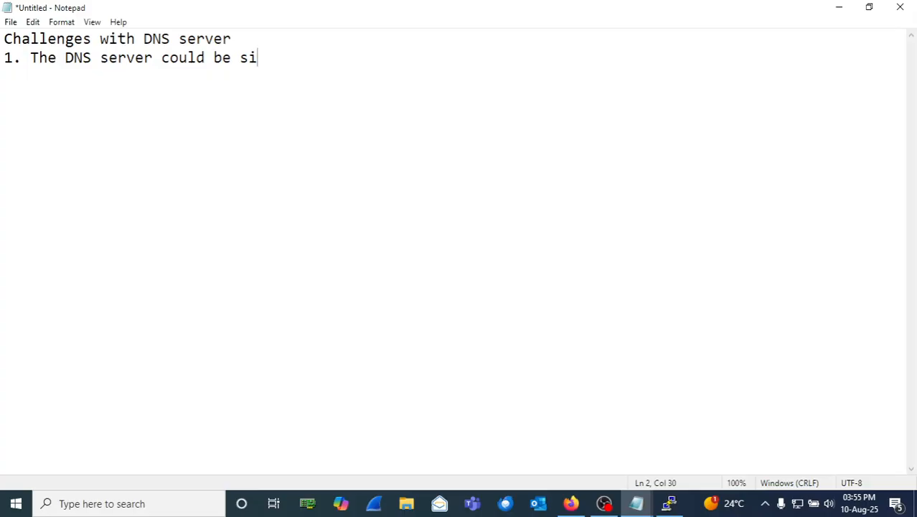
pyautogui.write('tting o')
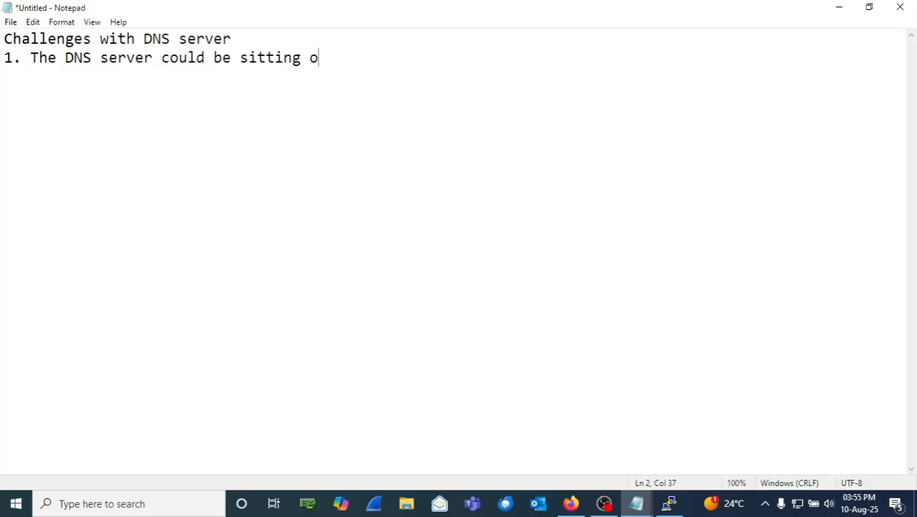
pyautogui.write('utside ')
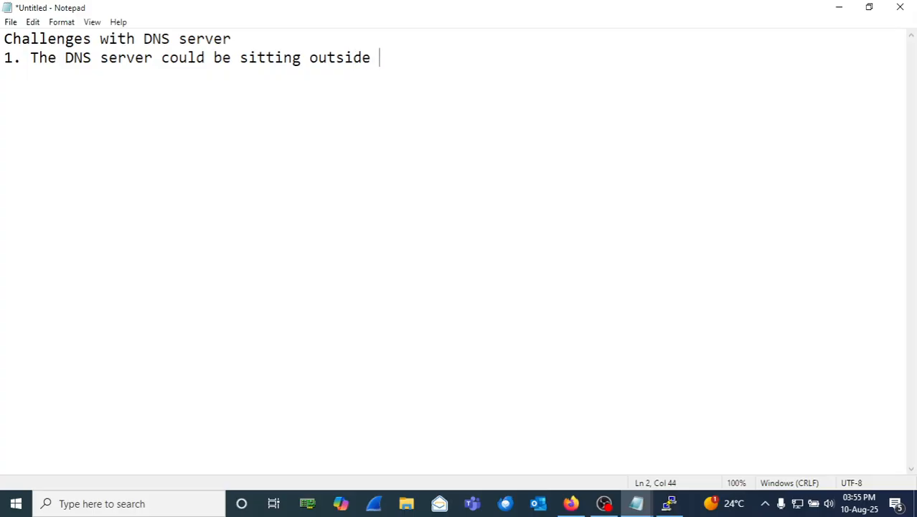
pyautogui.write('the netw')
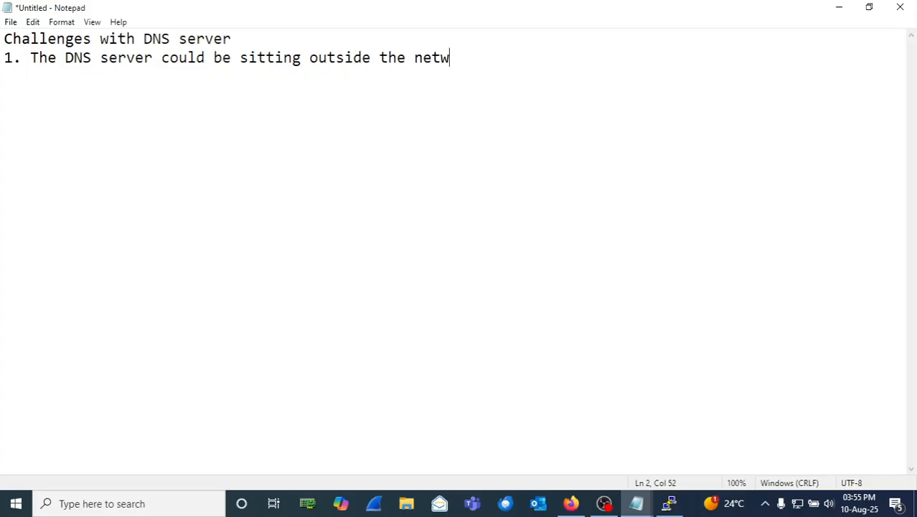
pyautogui.write('ork for MIVB')
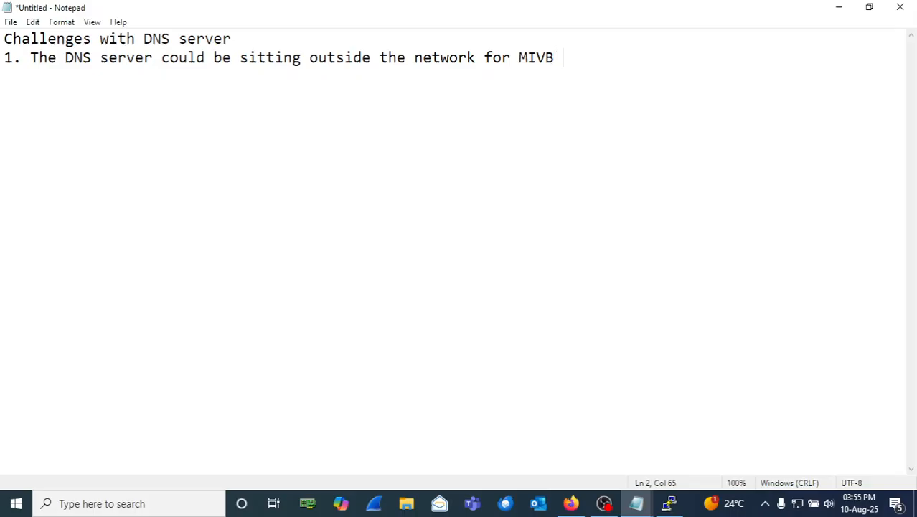
pyautogui.write(' which means ')
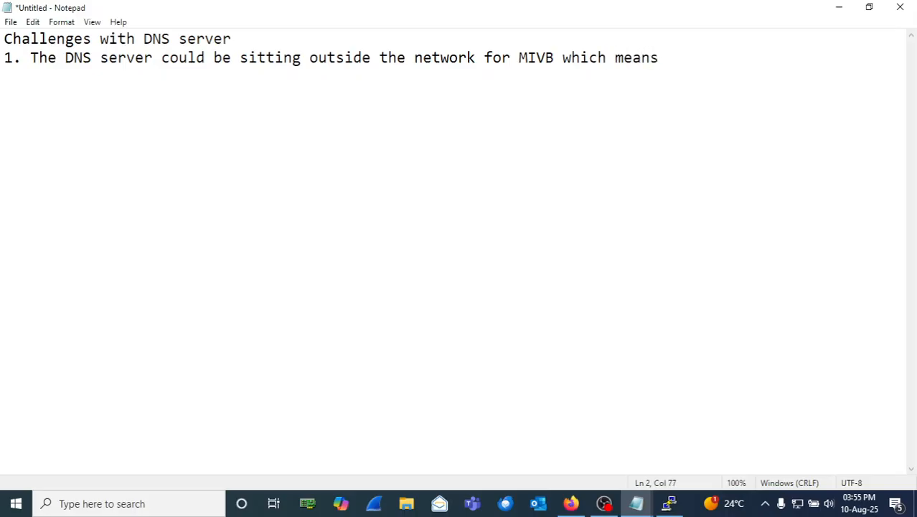
pyautogui.write('a d')
pyautogui.write('wf')
pyautogui.press('BackSpace')
pyautogui.press('BackSpace')
pyautogui.write('efault')
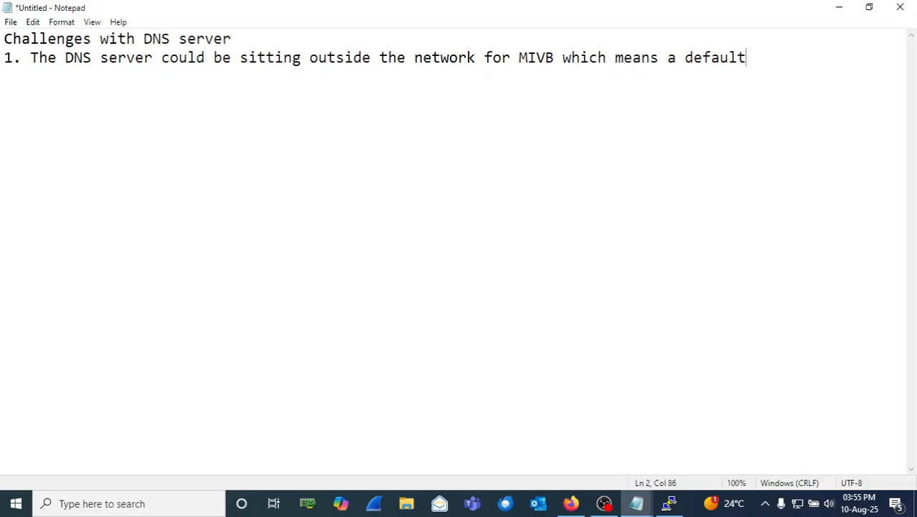
pyautogui.write(' gateway ')
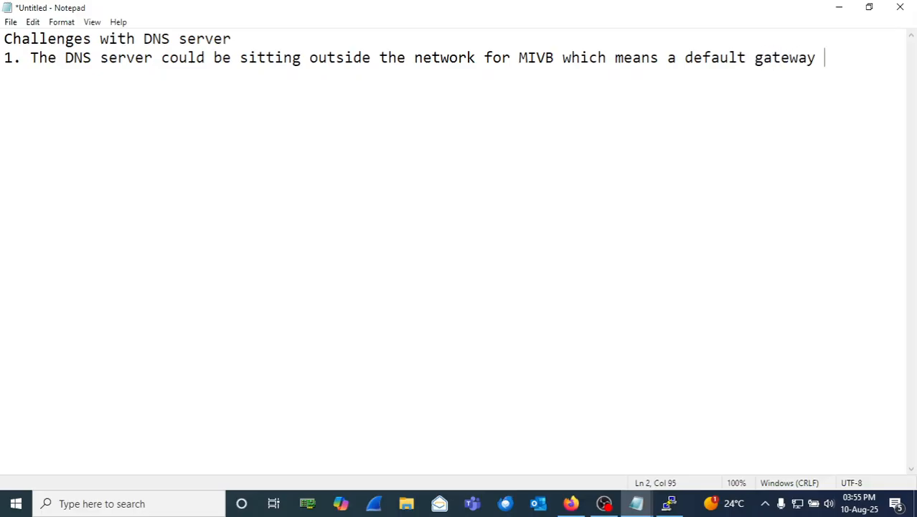
pyautogui.write('is required ')
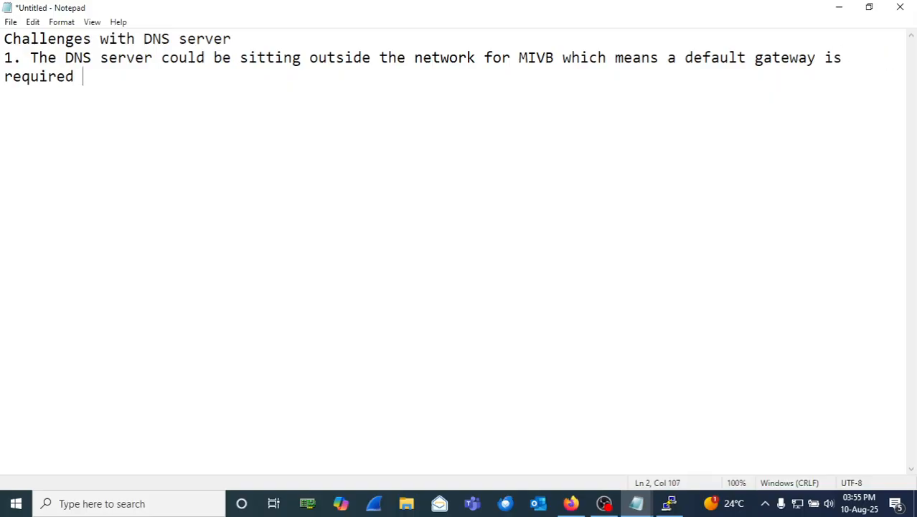
pyautogui.write('to reach t')
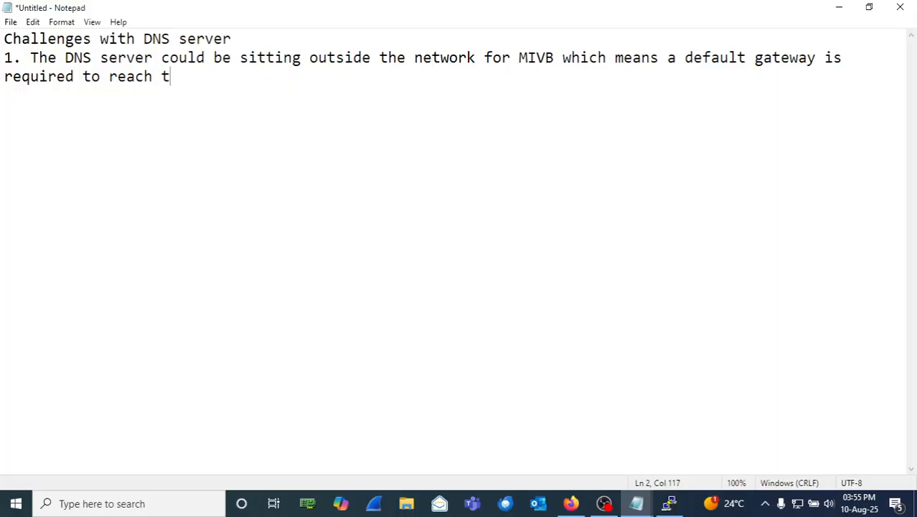
pyautogui.write('he DNS server')
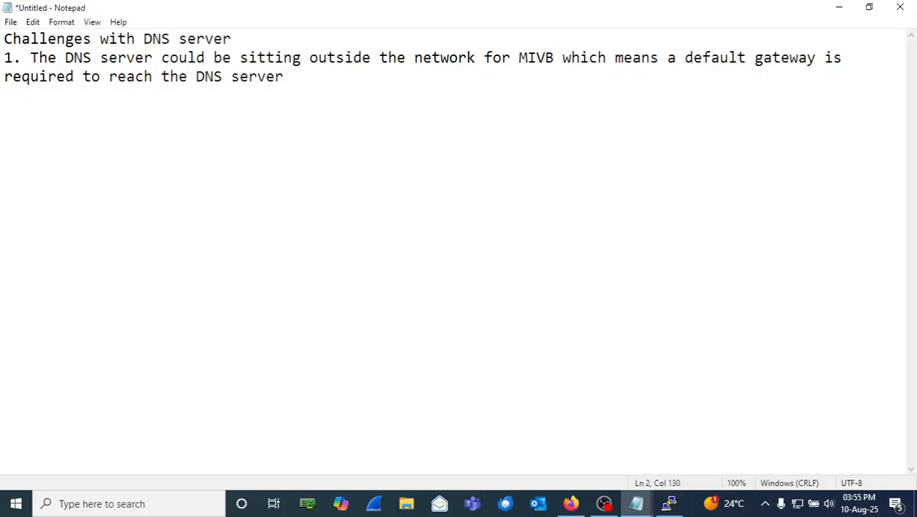
pyautogui.write(' whilst')
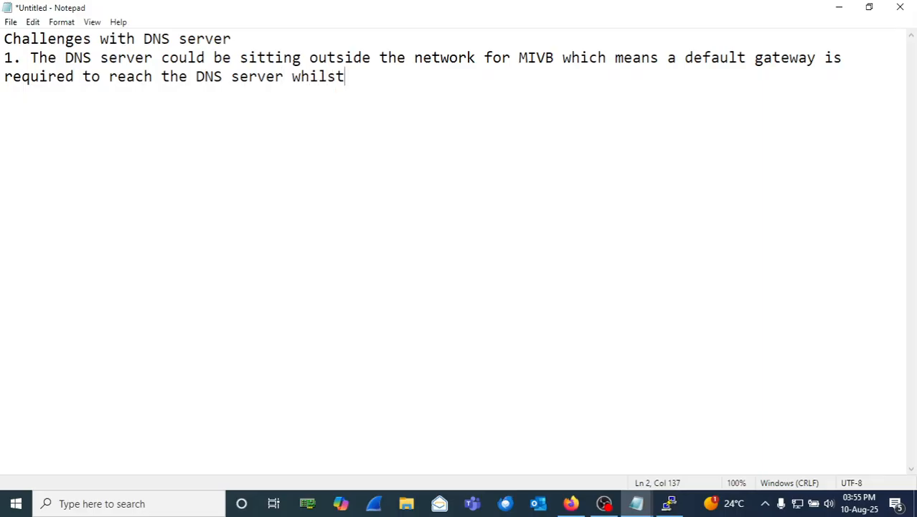
pyautogui.write(' the gateway i')
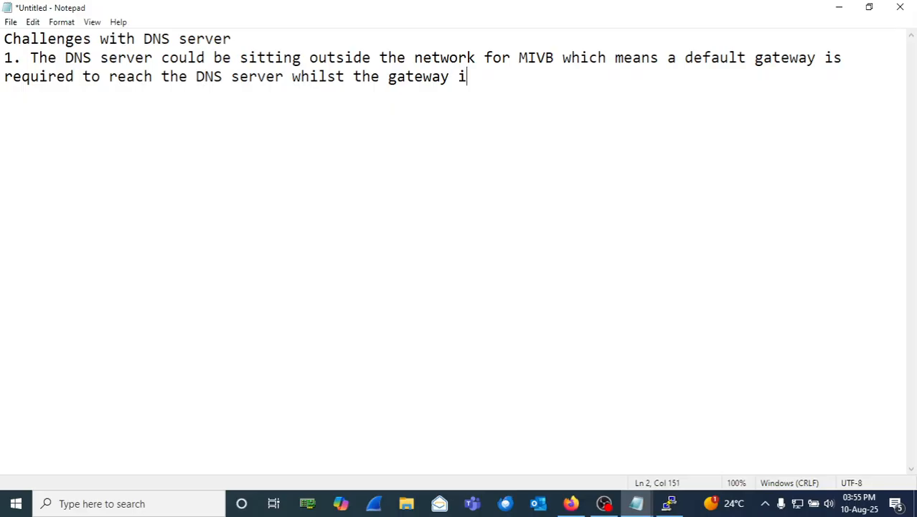
pyautogui.write('s down')
# Step: Add point 2 about a DNS server on the same network/subnet as MIVB, with sub-item 'a) Down'
pyautogui.press('Return')
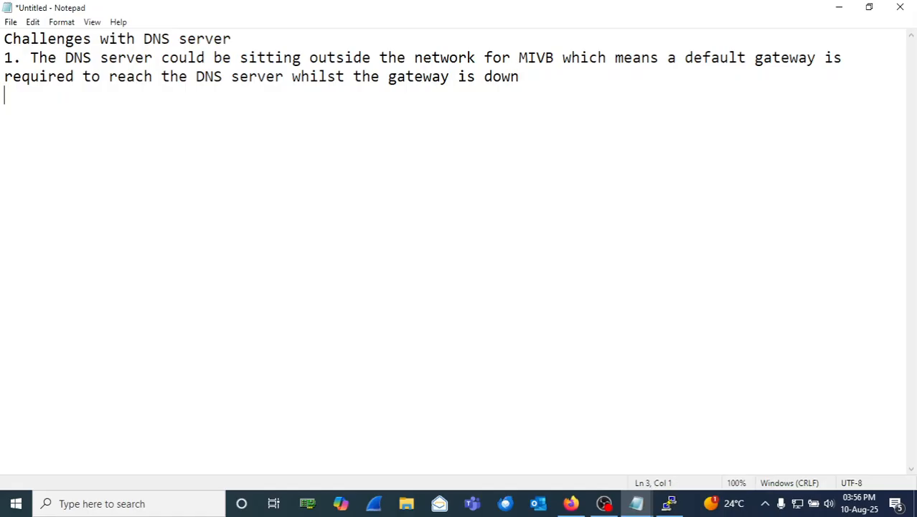
pyautogui.write('2. THe DN')
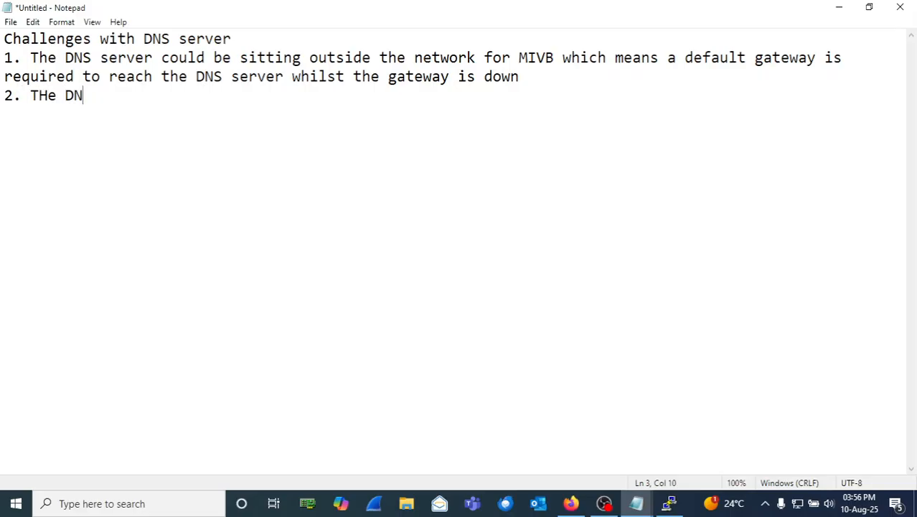
pyautogui.write('S erver')
pyautogui.press('BackSpace')
pyautogui.press('BackSpace')
pyautogui.press('BackSpace')
pyautogui.press('BackSpace')
pyautogui.press('BackSpace')
pyautogui.press('BackSpace')
pyautogui.write('server ')
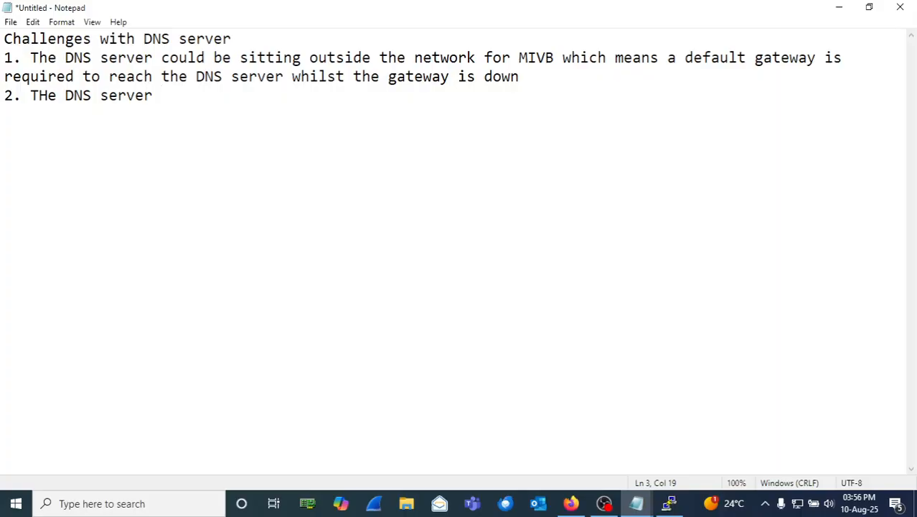
pyautogui.write('could be')
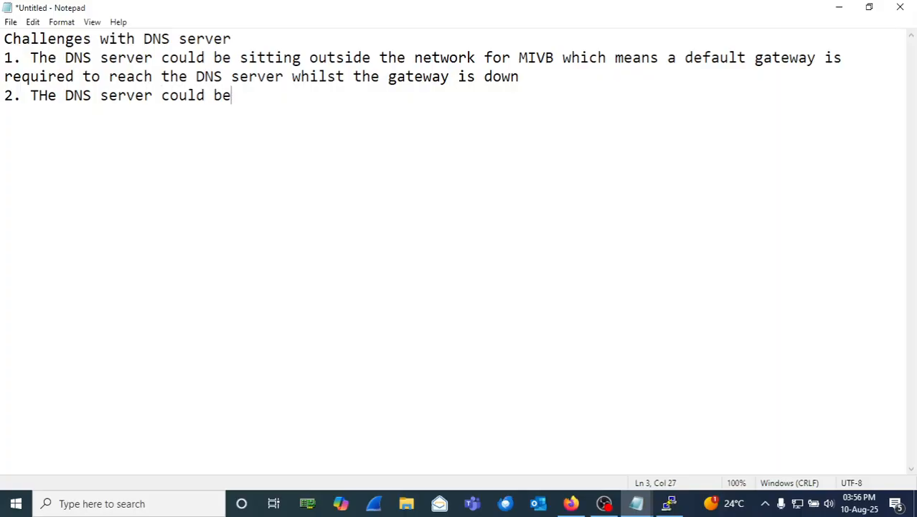
pyautogui.write(' on the')
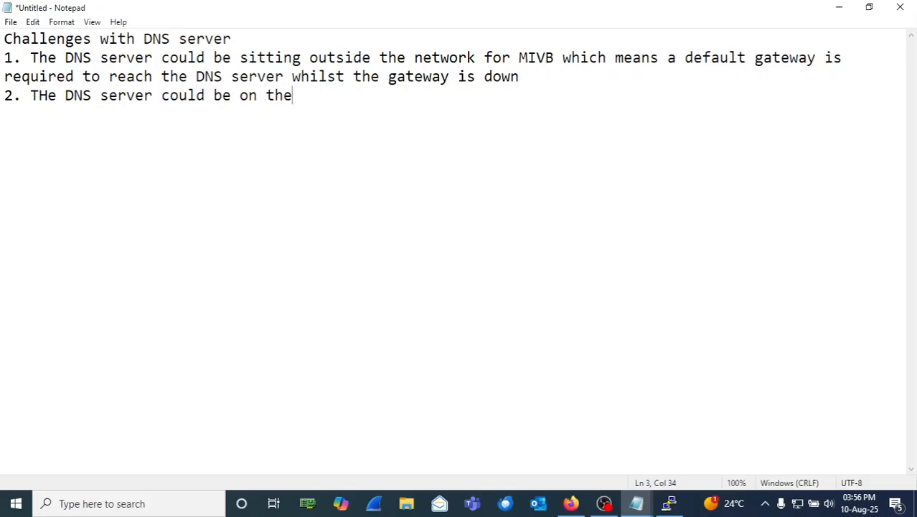
pyautogui.write(' samw n')
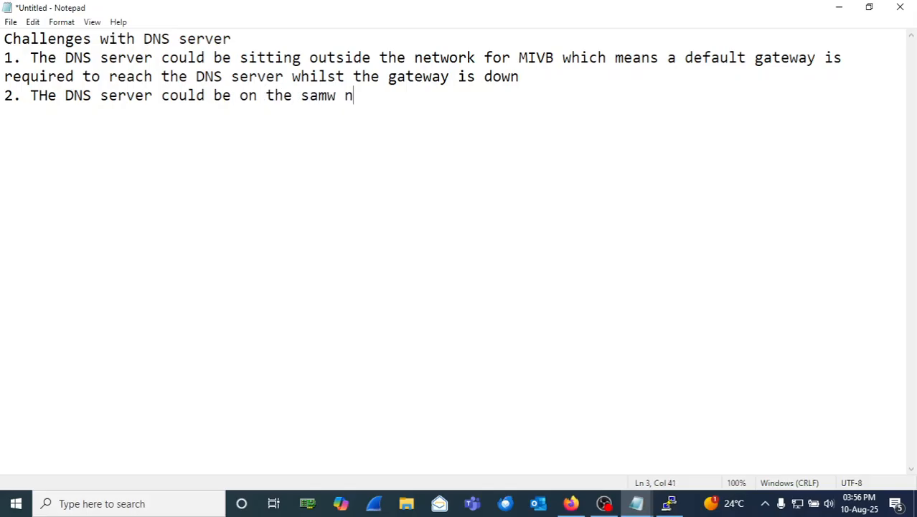
pyautogui.write('etwork')
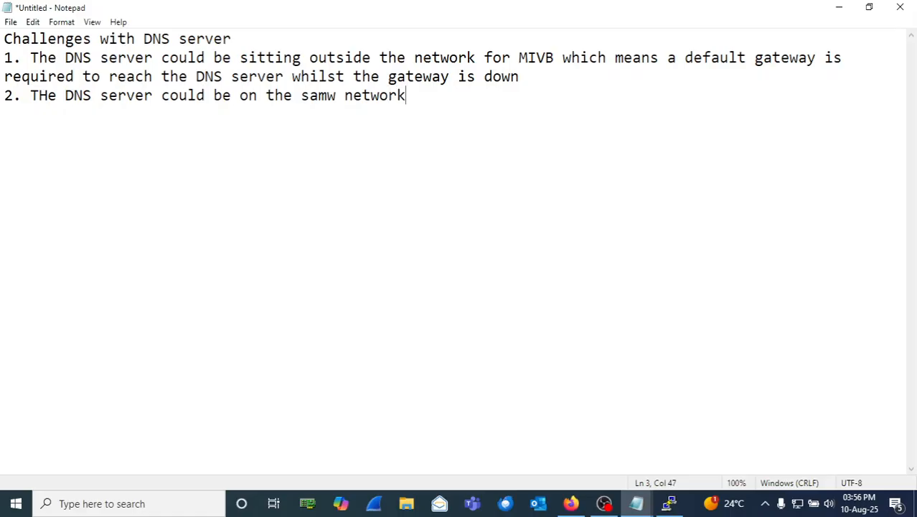
pyautogui.write('/ subnet with')
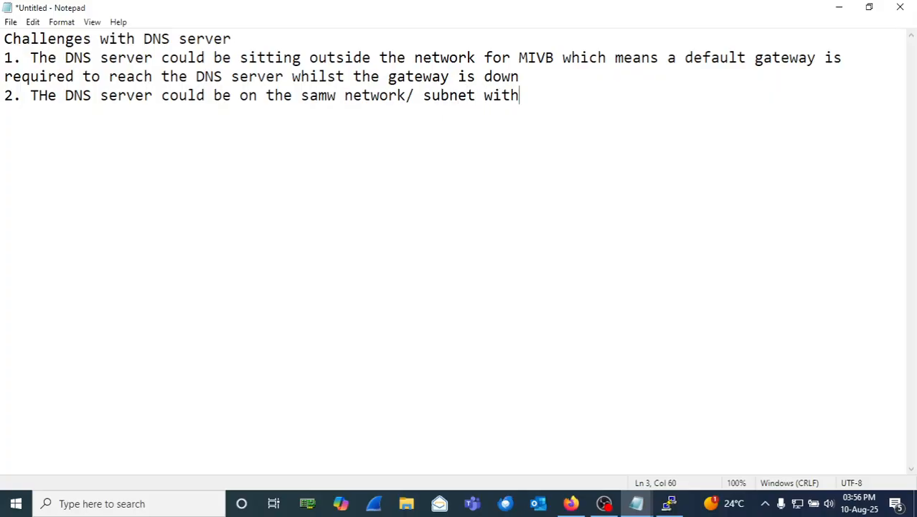
pyautogui.write(' MIVB but the')
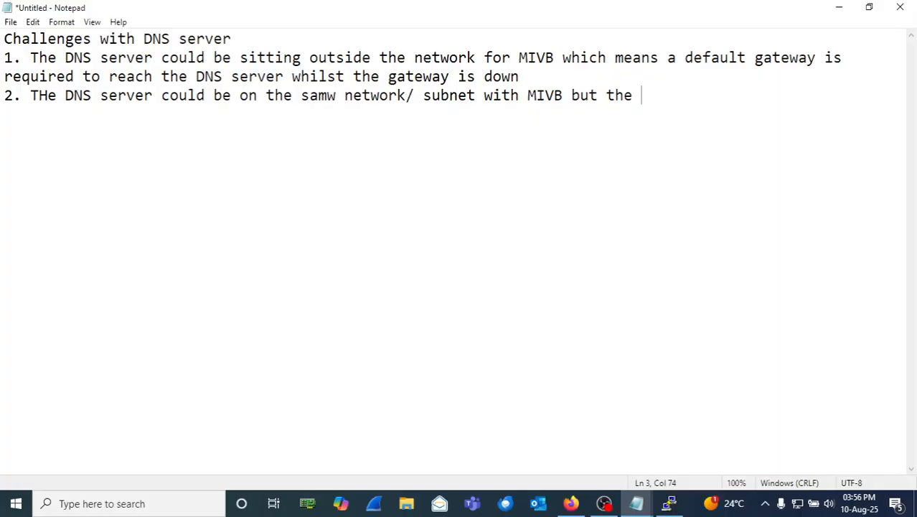
pyautogui.write(' DNS erver')
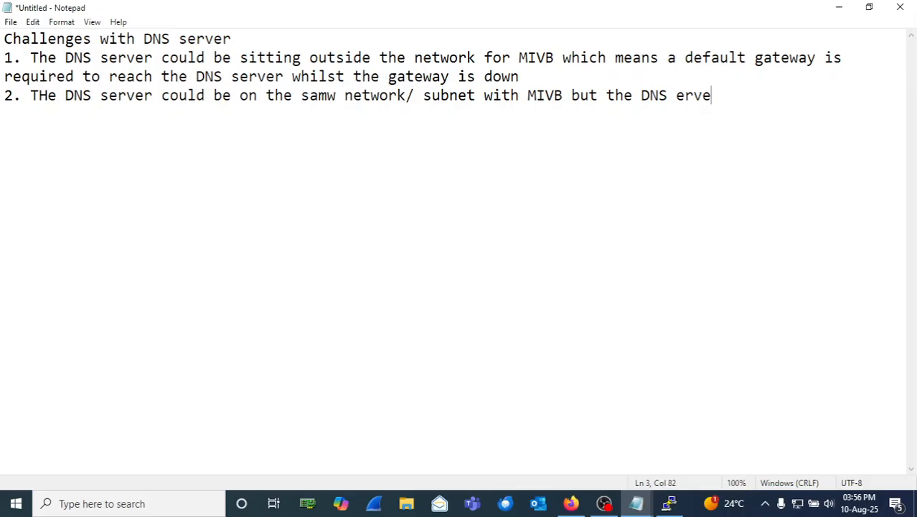
pyautogui.press('BackSpace')
pyautogui.press('BackSpace')
pyautogui.press('BackSpace')
pyautogui.press('BackSpace')
pyautogui.press('BackSpace')
pyautogui.write('server cou')
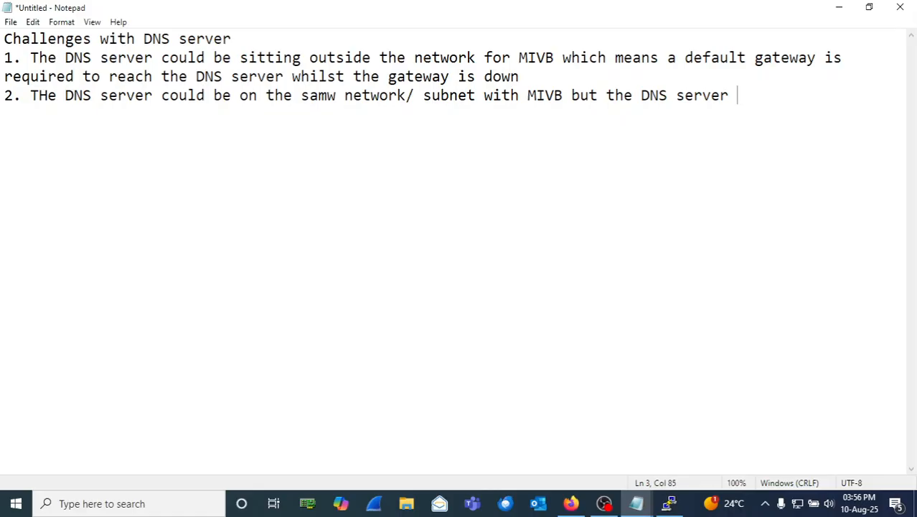
pyautogui.write('ld be')
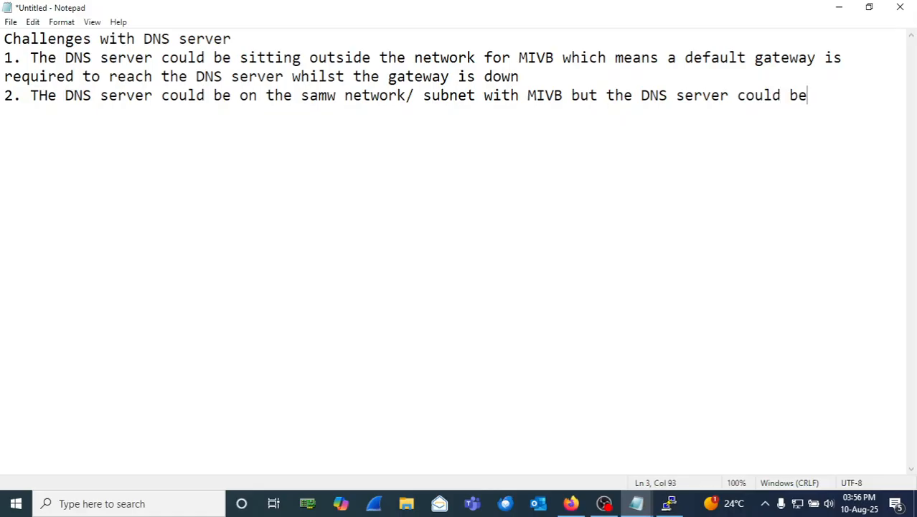
pyautogui.press('Return')
pyautogui.write('a) Down')
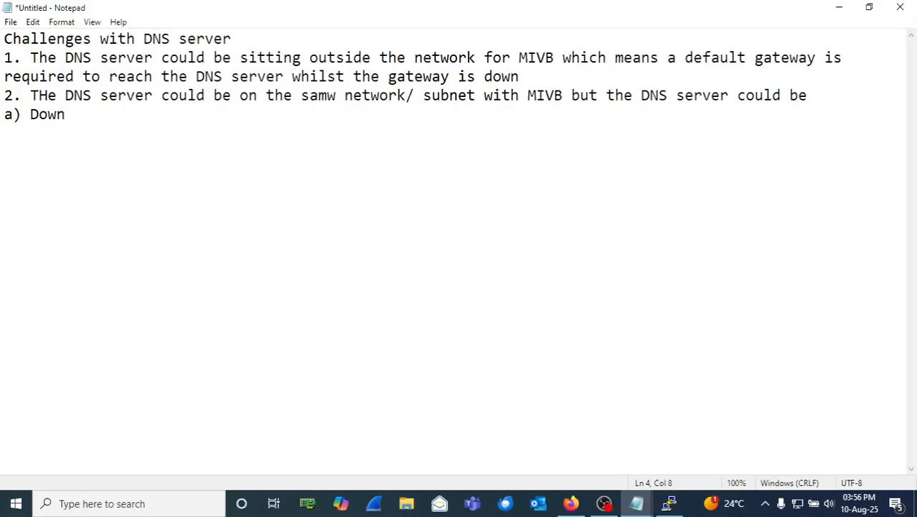
# Step: Add sub-item 'b) Incorrect/ Inexistent' and begin 'c) Up but not able to resolve'
pyautogui.press('Return')
pyautogui.write('b)')
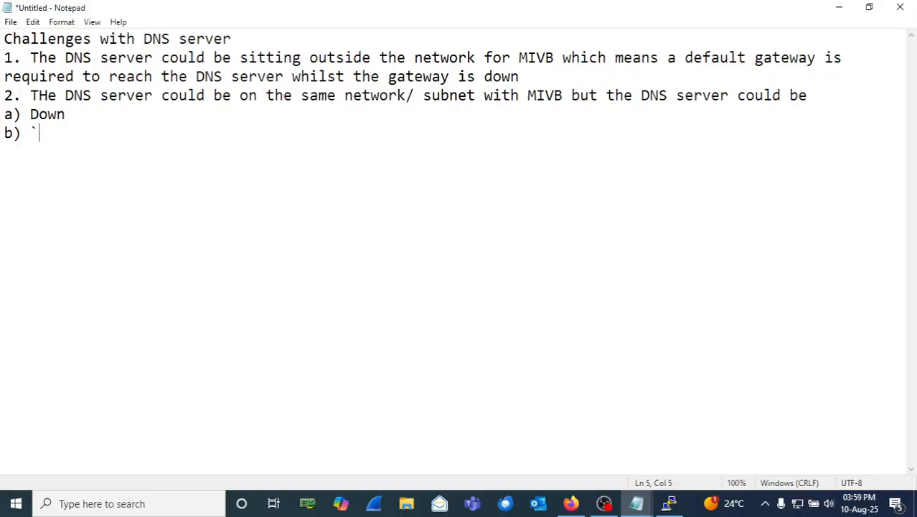
pyautogui.press('BackSpace')
pyautogui.write('Incorrec')
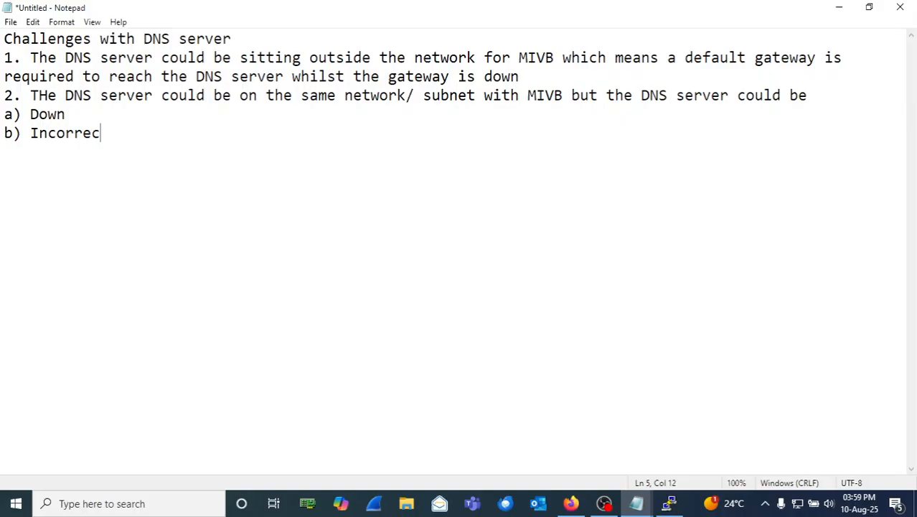
pyautogui.write('t/ Inexistent')
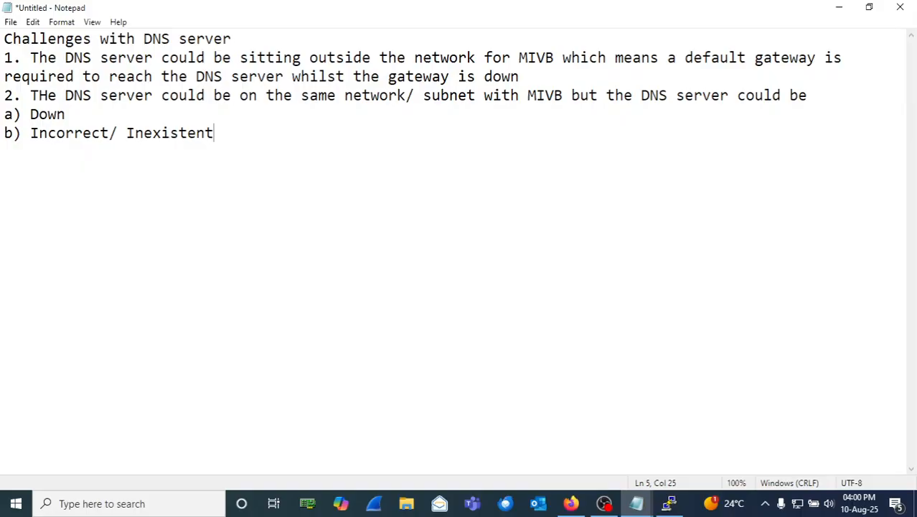
pyautogui.press('Return')
pyautogui.write('c) Up but not ')
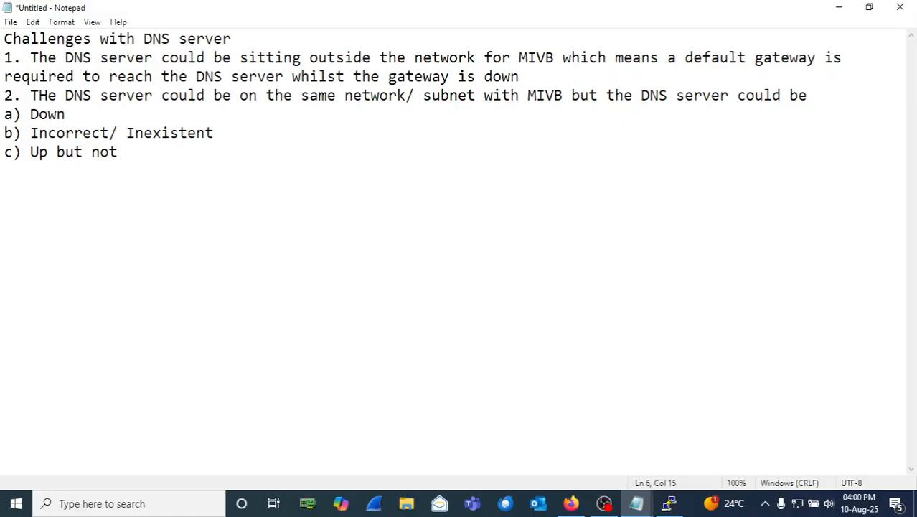
pyautogui.write('able to ')
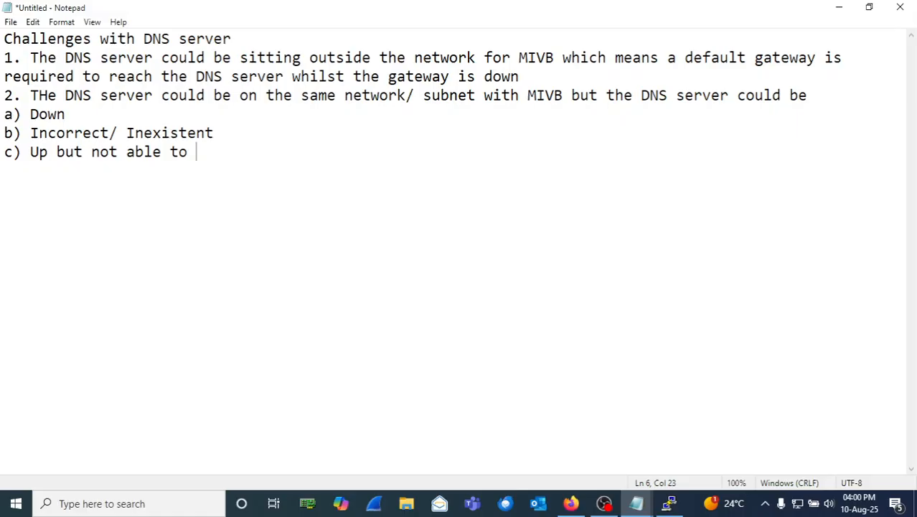
pyautogui.write('resolve teh')
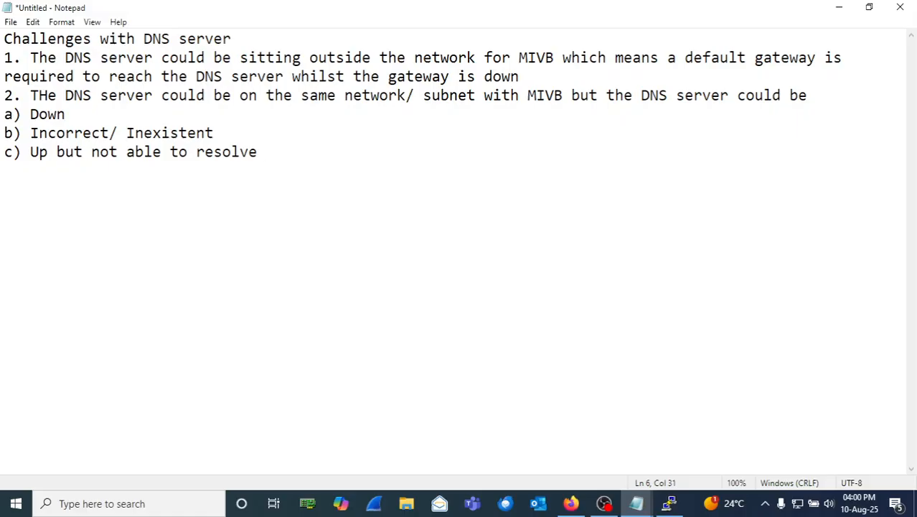
# Step: Fix the 'teh' typo and finish c) with 'the Mitel License server FQDN AMC/SLS'
pyautogui.press('BackSpace')
pyautogui.press('BackSpace')
pyautogui.press('BackSpace')
pyautogui.write('he Mite')
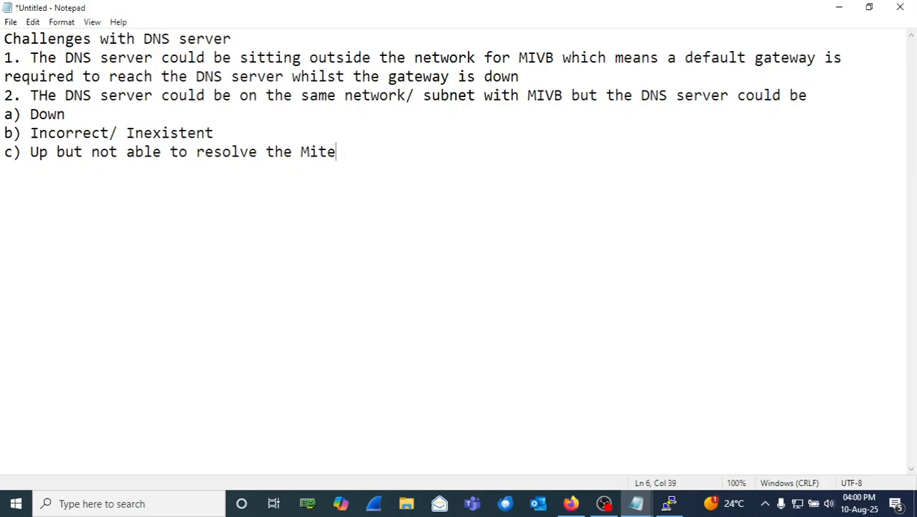
pyautogui.write('l Licen')
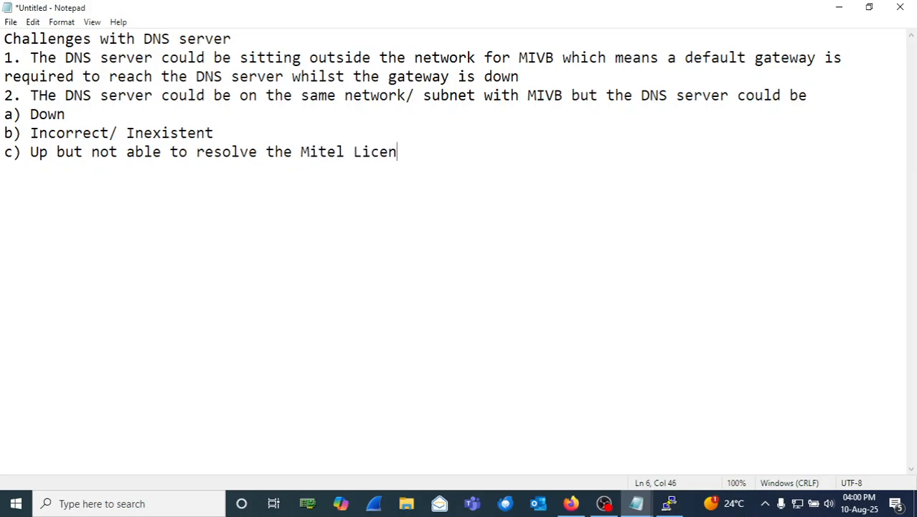
pyautogui.write('se server ')
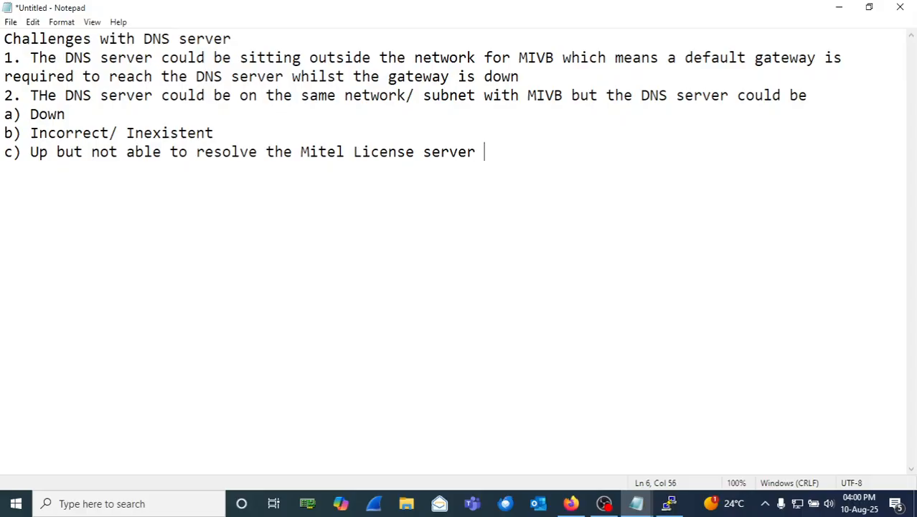
pyautogui.write('FQDN')
pyautogui.write('AM')
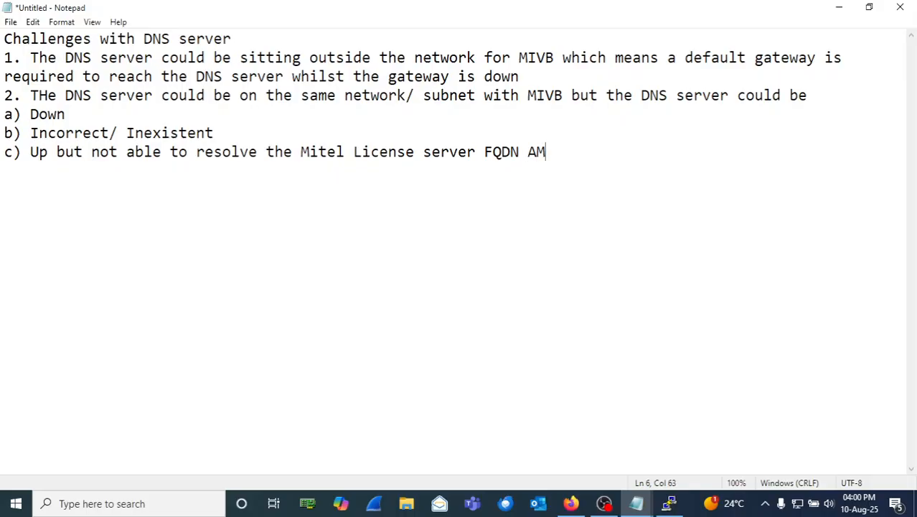
pyautogui.write('C/SLS')
# Step: Type the heading 'Challenges with Default Gateways' after a blank line, correcting 'Chakkenges' to 'Challenges'
pyautogui.press('Return')
pyautogui.press('Return')
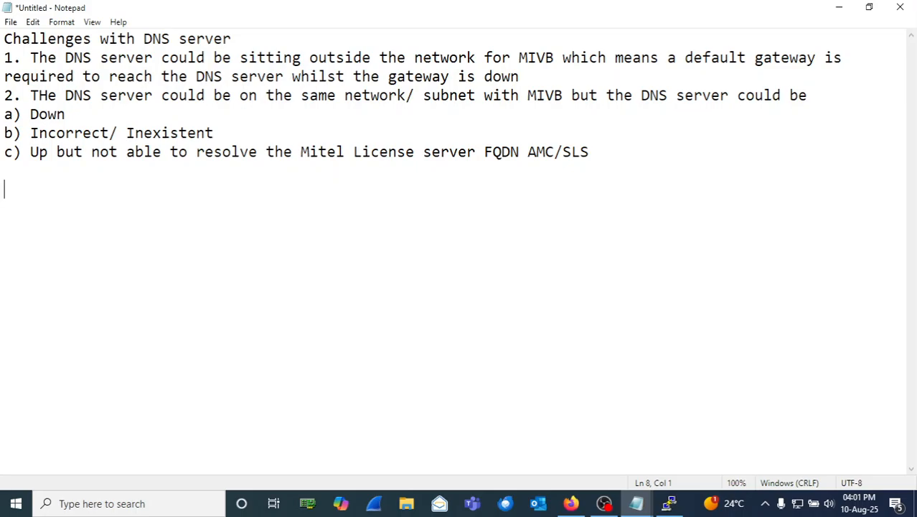
pyautogui.write('Chakke')
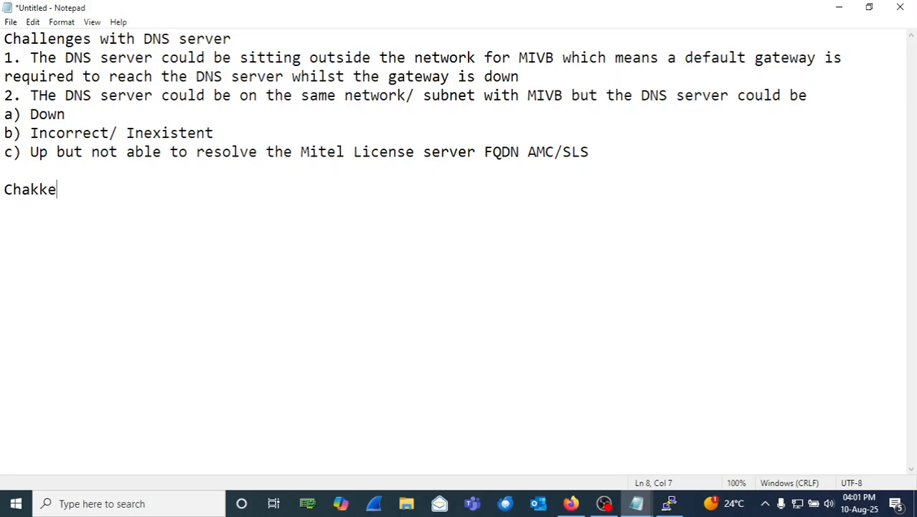
pyautogui.write('nges with t')
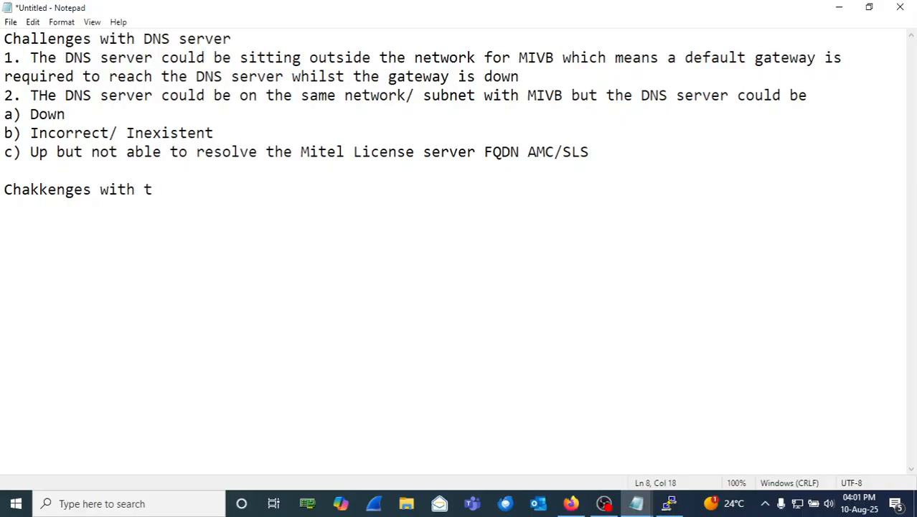
pyautogui.press('BackSpace')
pyautogui.write('Default Gateway')
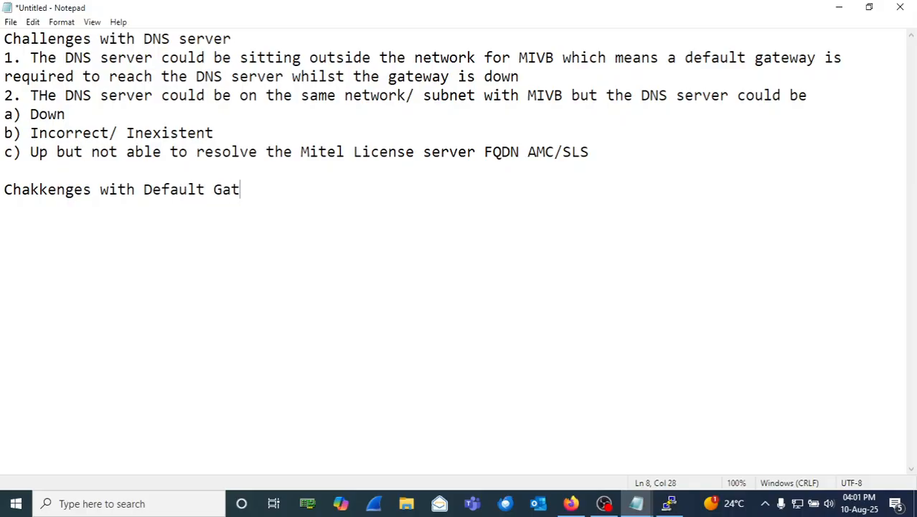
pyautogui.write('s')
pyautogui.press('Return')
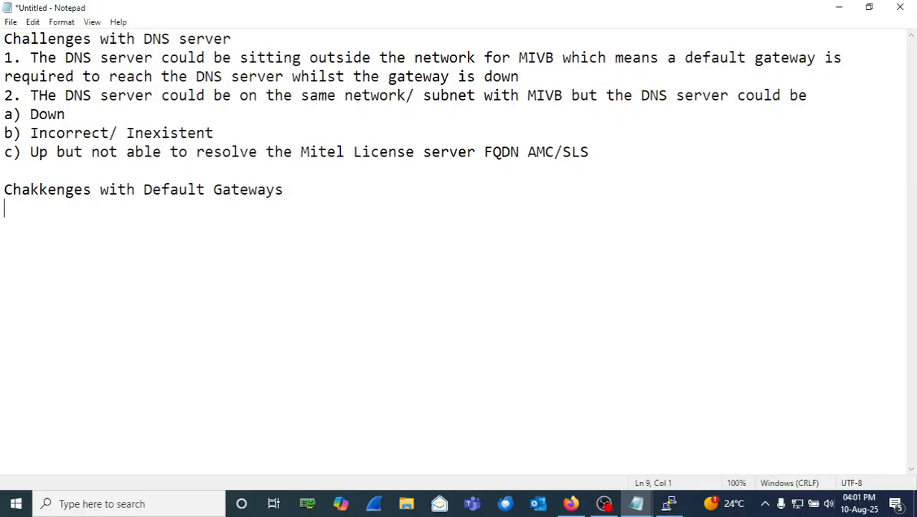
pyautogui.click(49, 189)
pyautogui.press('BackSpace')
pyautogui.press('BackSpace')
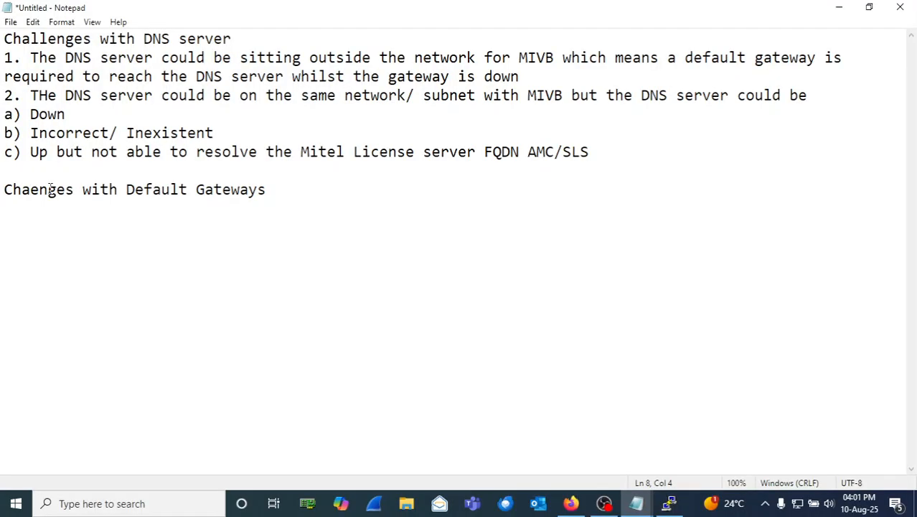
pyautogui.write('ll')
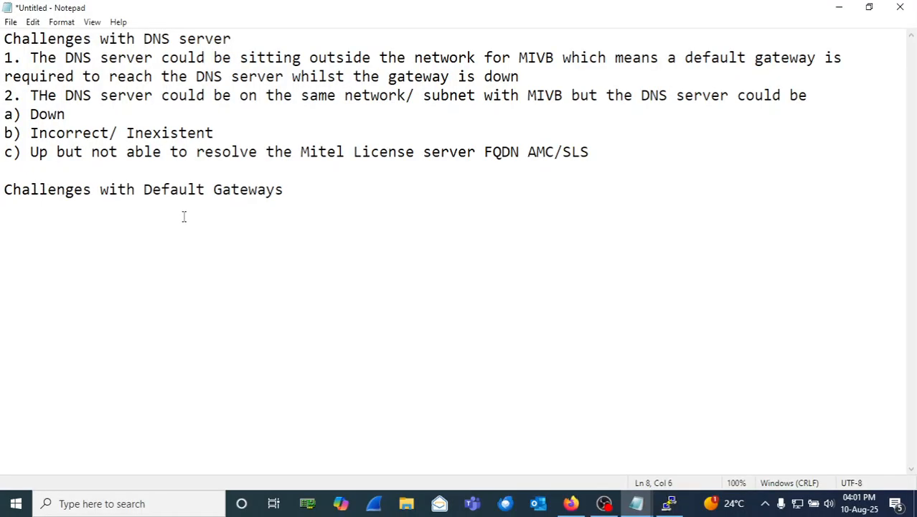
pyautogui.click(284, 189)
# Step: Add the first gateway item '1. Down' under the heading
pyautogui.press('Return')
pyautogui.write('`')
pyautogui.press('BackSpace')
pyautogui.write('1. Down')
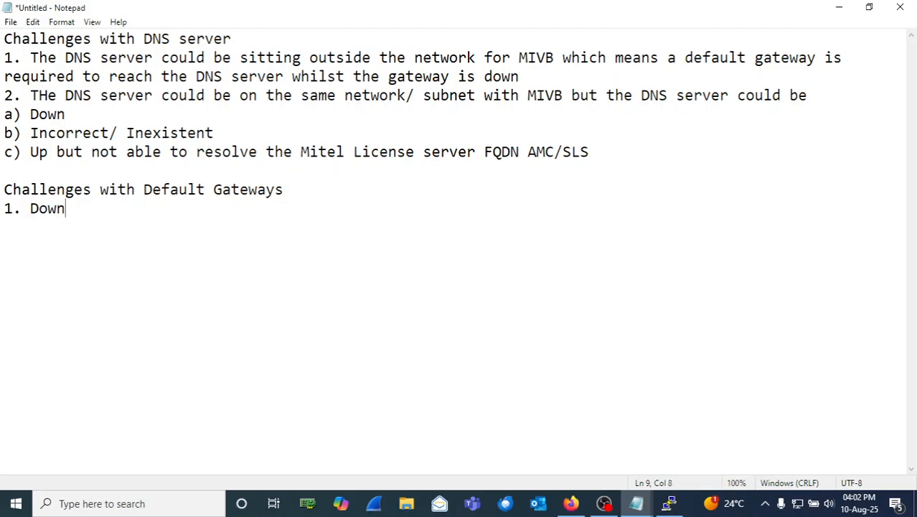
# Step: Add item '2. Incorrect/ Inexistent' by copying that text from DNS sub-item b)
pyautogui.press('Return')
pyautogui.write('2.')
pyautogui.click(226, 134)
pyautogui.moveTo(226, 134); pyautogui.dragTo(34, 137)
pyautogui.rightClick(34, 137)
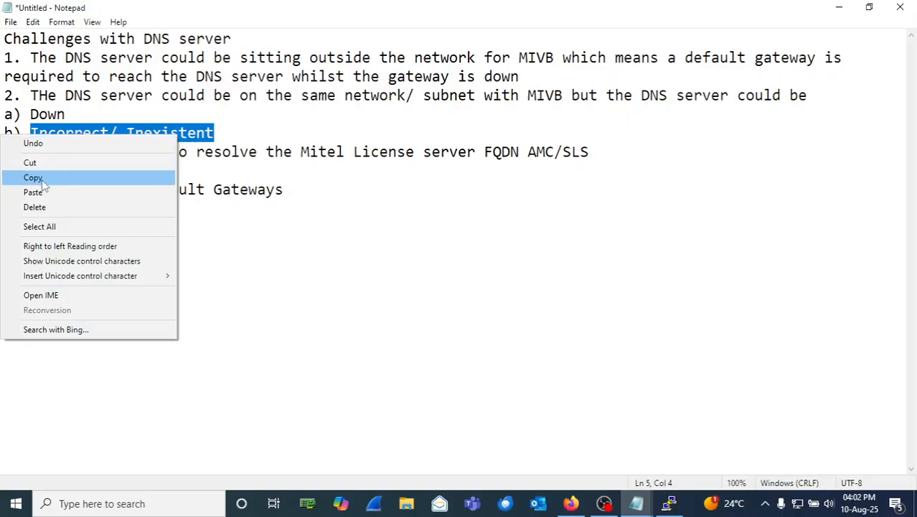
pyautogui.click(42, 179)
pyautogui.click(49, 228)
pyautogui.hotkey('ctrl', 'v')
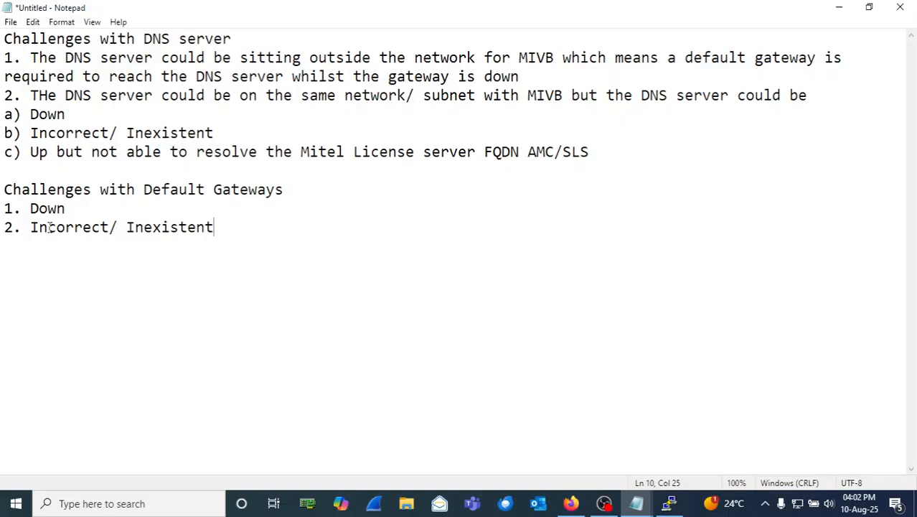
# Step: Begin item 3: 'Wrong subnet mask for our IP address on MIVB = 192.168.1.2'
pyautogui.press('Return')
pyautogui.write('3. Wrong ')
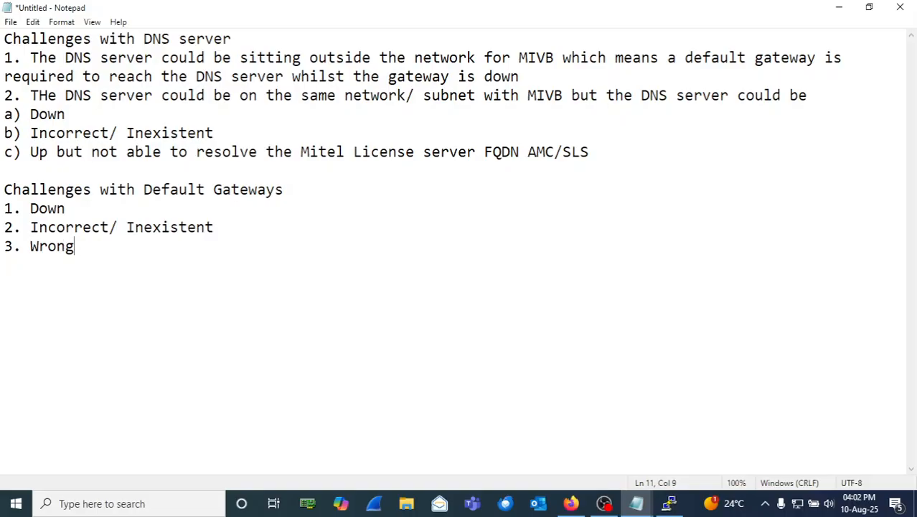
pyautogui.write('subnet ')
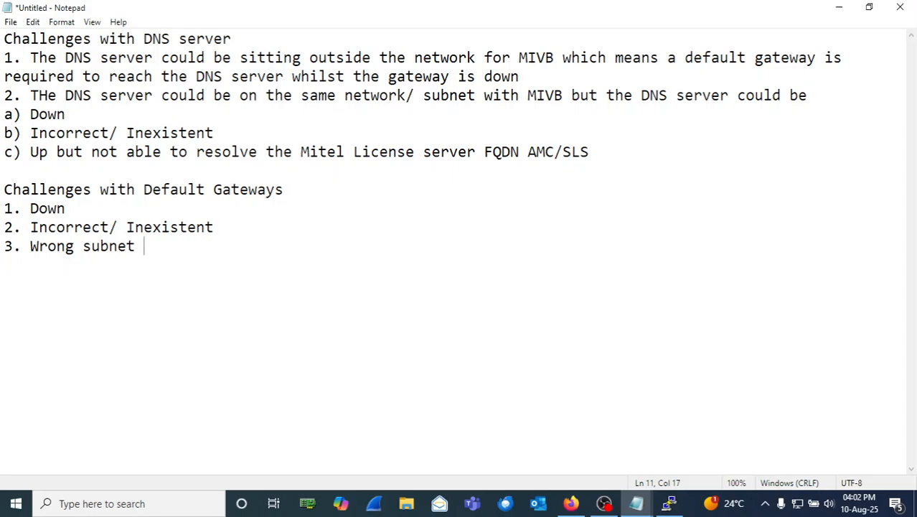
pyautogui.write('mask f')
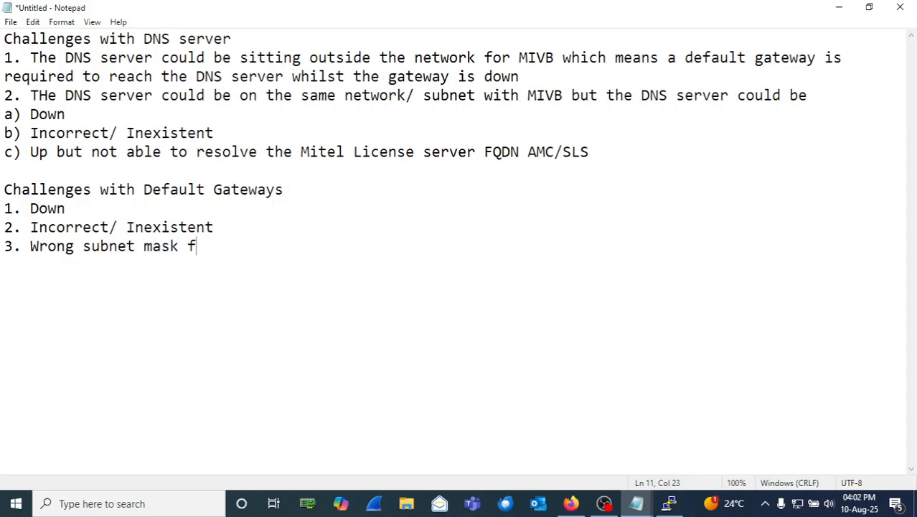
pyautogui.write('or our I')
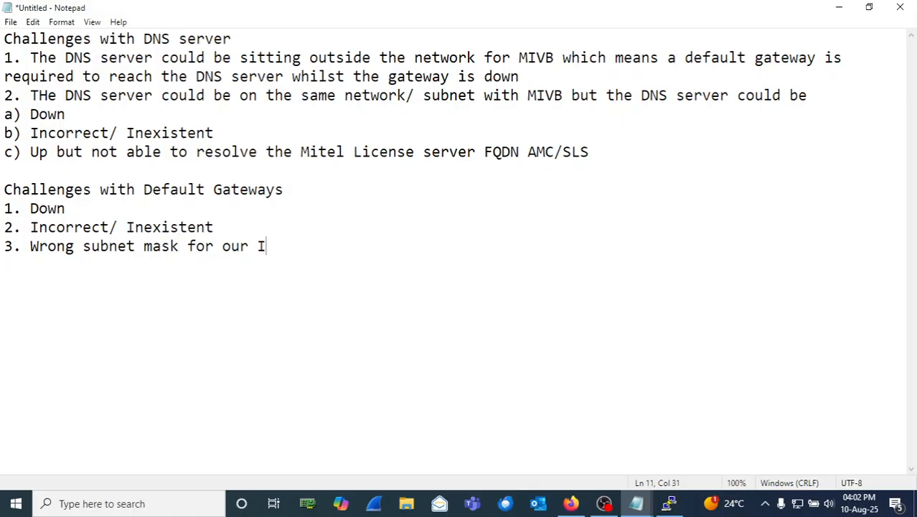
pyautogui.write('P address')
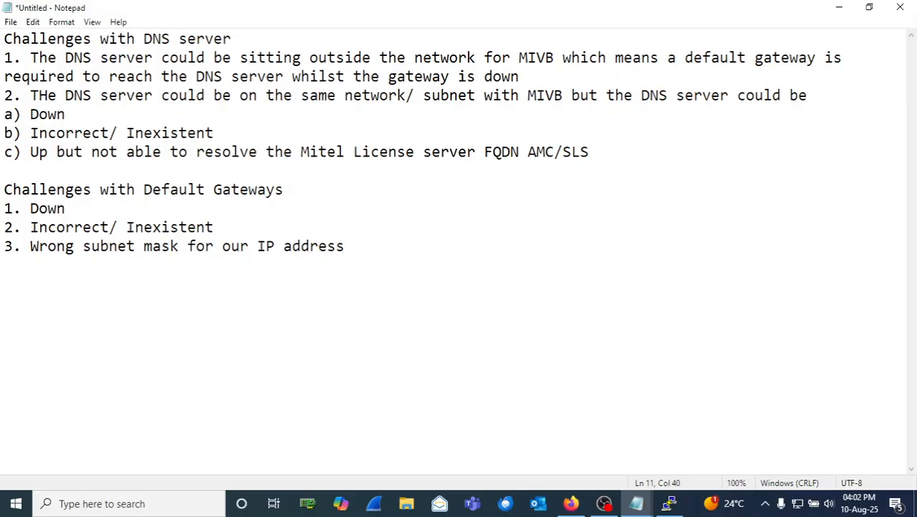
pyautogui.write(' on MIVB')
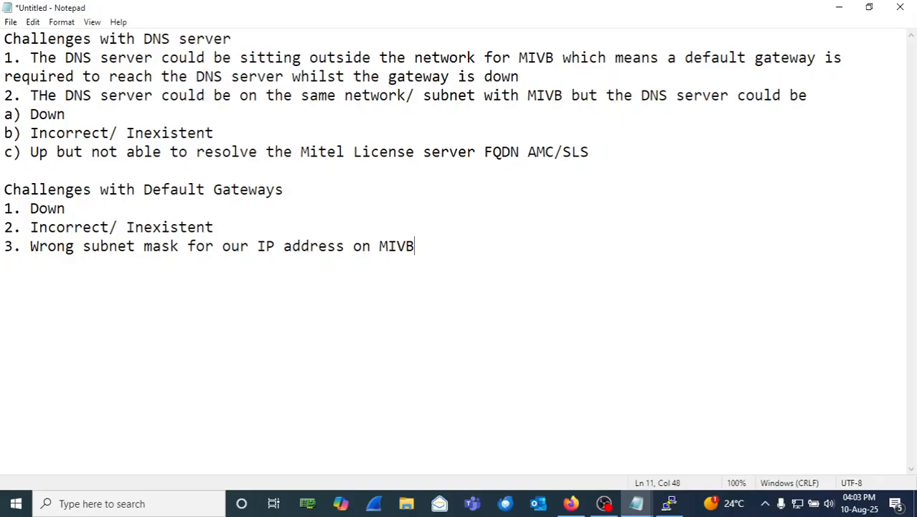
pyautogui.write('= 192.168.1.2')
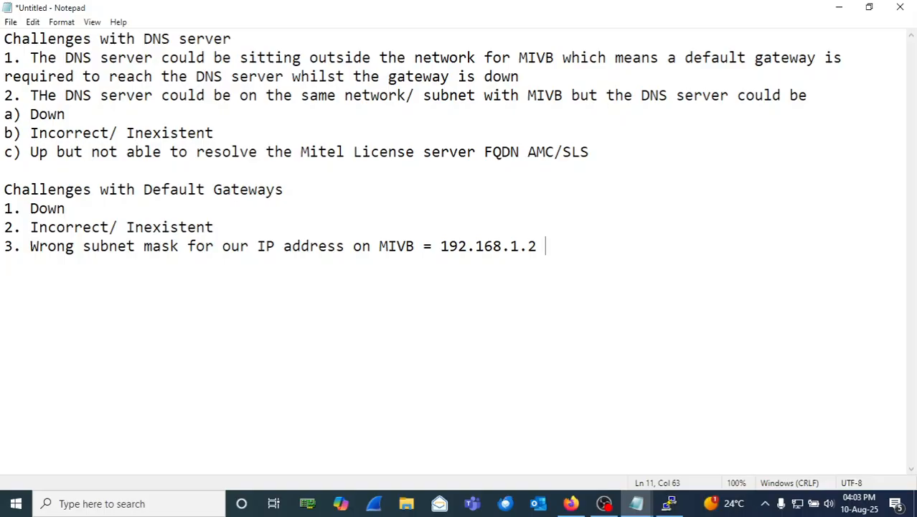
pyautogui.write(' 255.255')
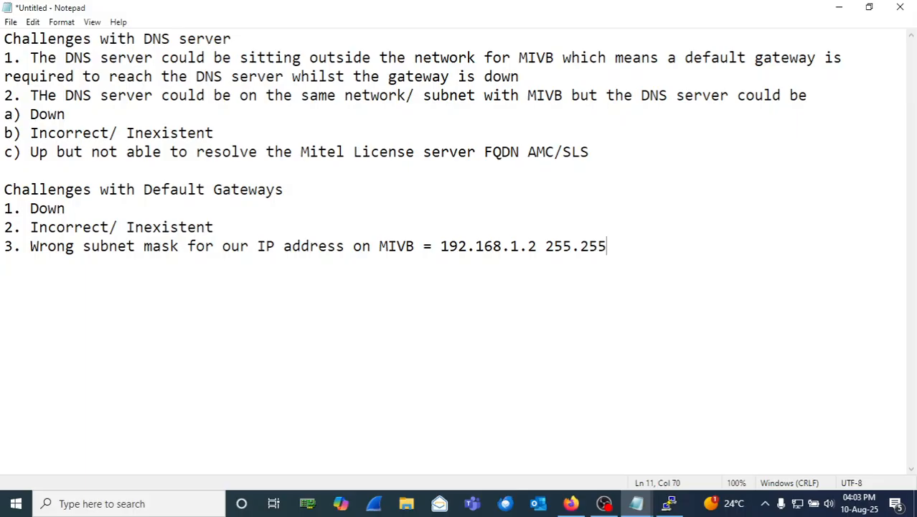
# Step: Append the example subnet mask to item 3, correcting 255.255.255.0 to 255.255.255.128
pyautogui.write('.255.0')
pyautogui.press('Return')
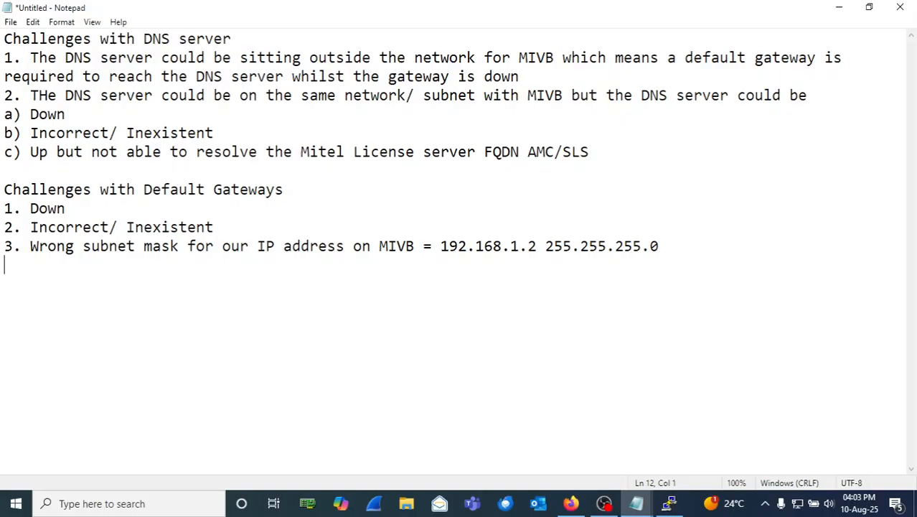
pyautogui.click(640, 246)
pyautogui.press('BackSpace')
pyautogui.write('5')
pyautogui.press('End')
pyautogui.press('BackSpace')
pyautogui.write('128')
# Step: Append gateway 192.168.1.254, then highlight the mask, gateway and MIVB IP in turn to explain them
pyautogui.press('Return')
pyautogui.click(727, 248)
pyautogui.write('192.168')
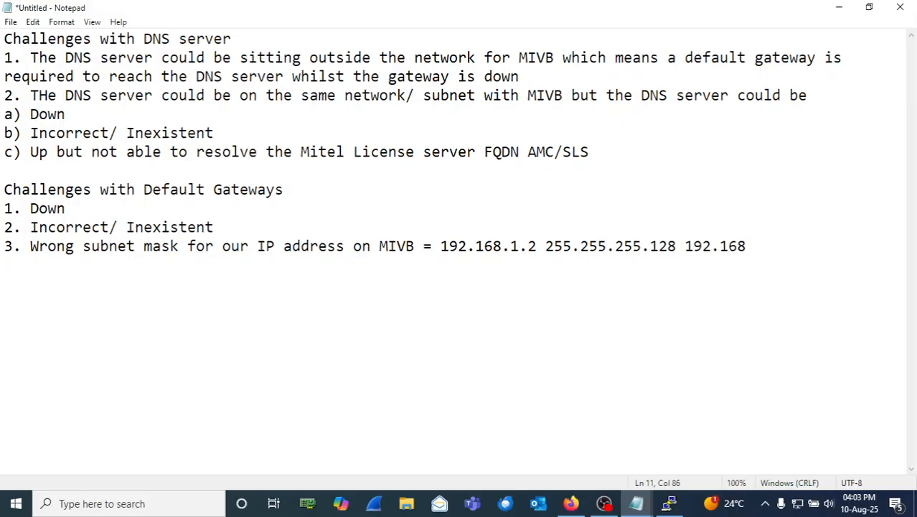
pyautogui.write('.1.254')
pyautogui.moveTo(676, 246); pyautogui.dragTo(548, 246)
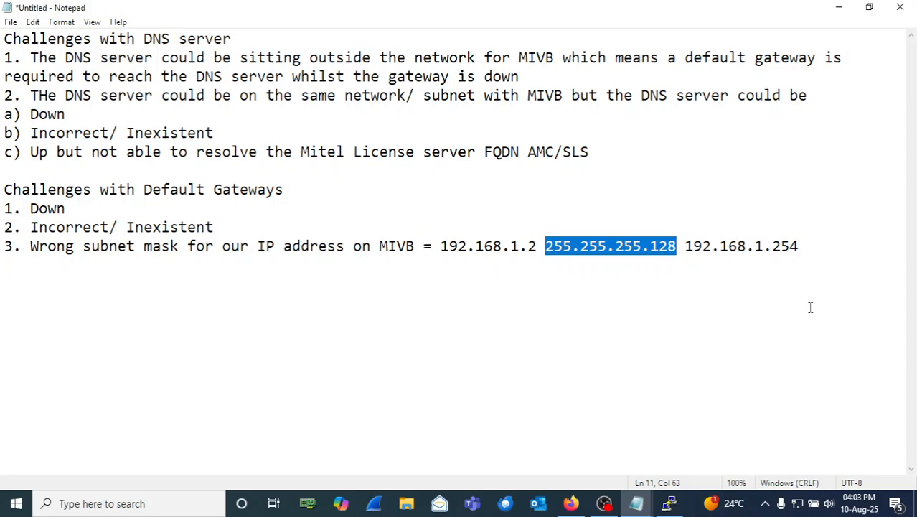
pyautogui.moveTo(685, 246); pyautogui.dragTo(800, 246)
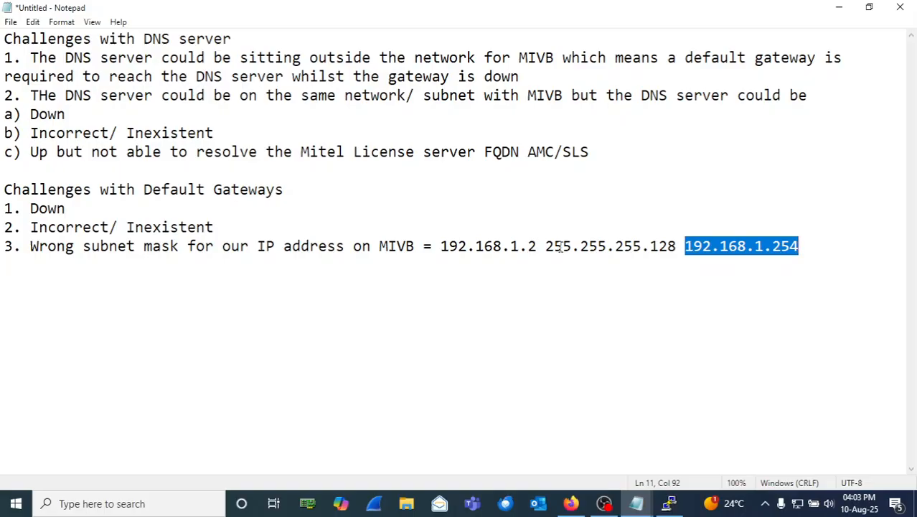
pyautogui.moveTo(676, 246); pyautogui.dragTo(444, 247)
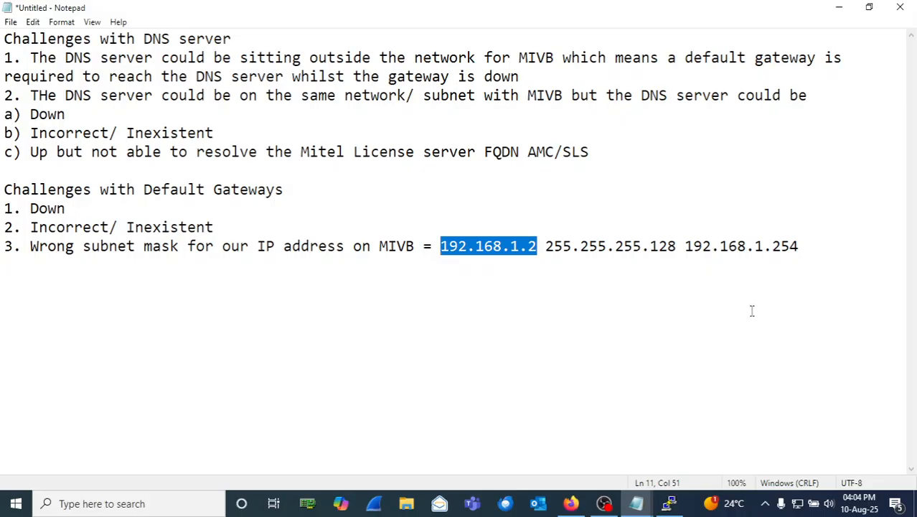
pyautogui.click(820, 257)
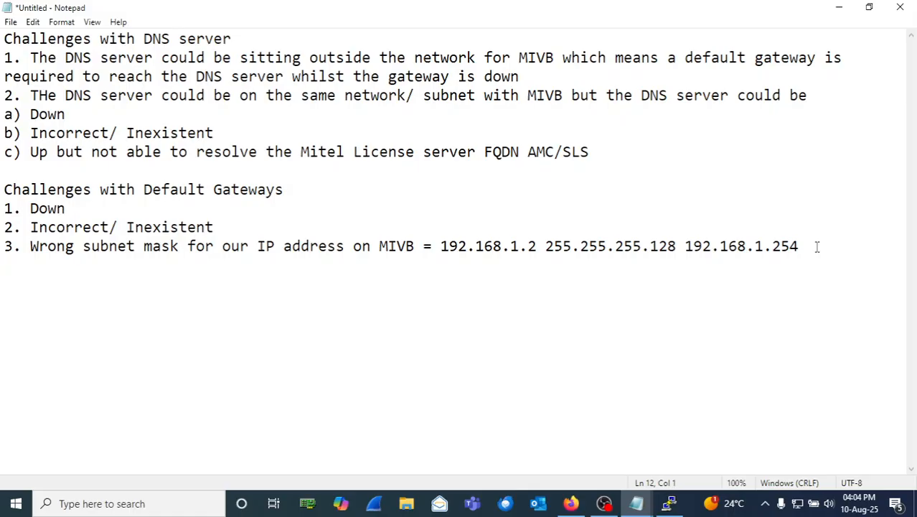
# Step: Start a third section headed 'Other challenges' beneath the default gateway list
pyautogui.press('Return')
pyautogui.write('Other challenges')
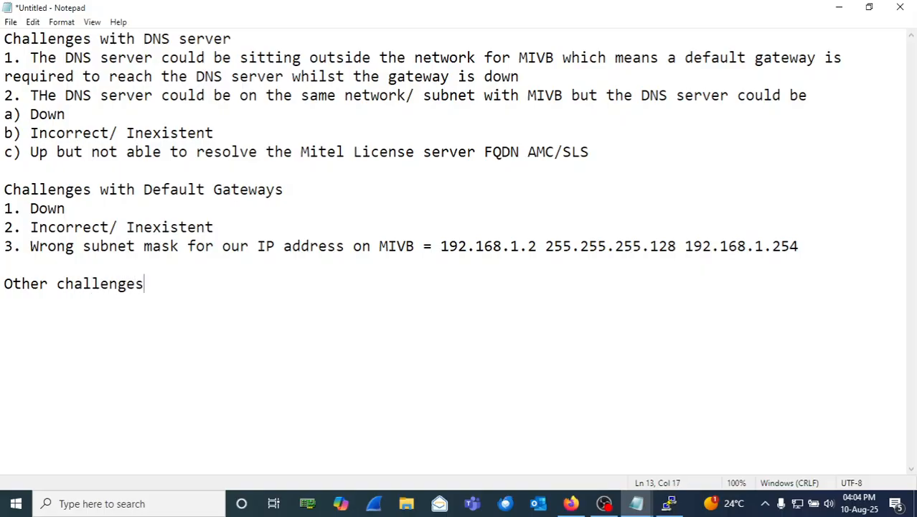